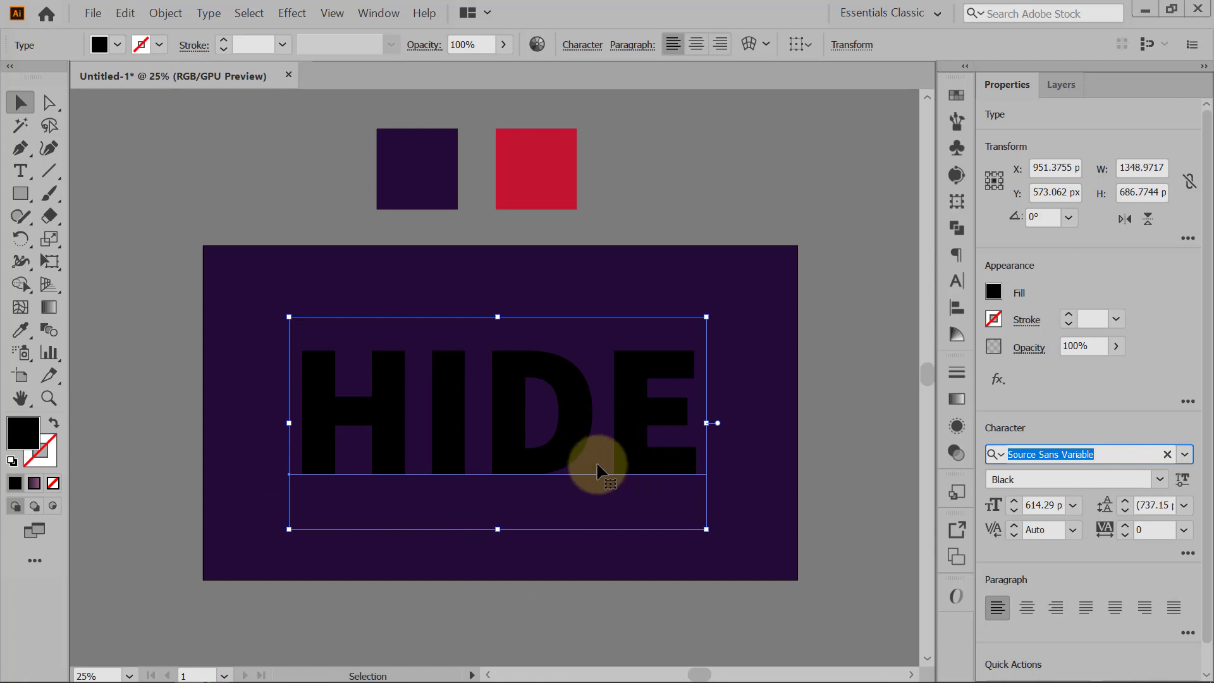
- Fill the HIDE text with the red of the sample square using the Eyedropper
click(840, 385)
click(645, 432)
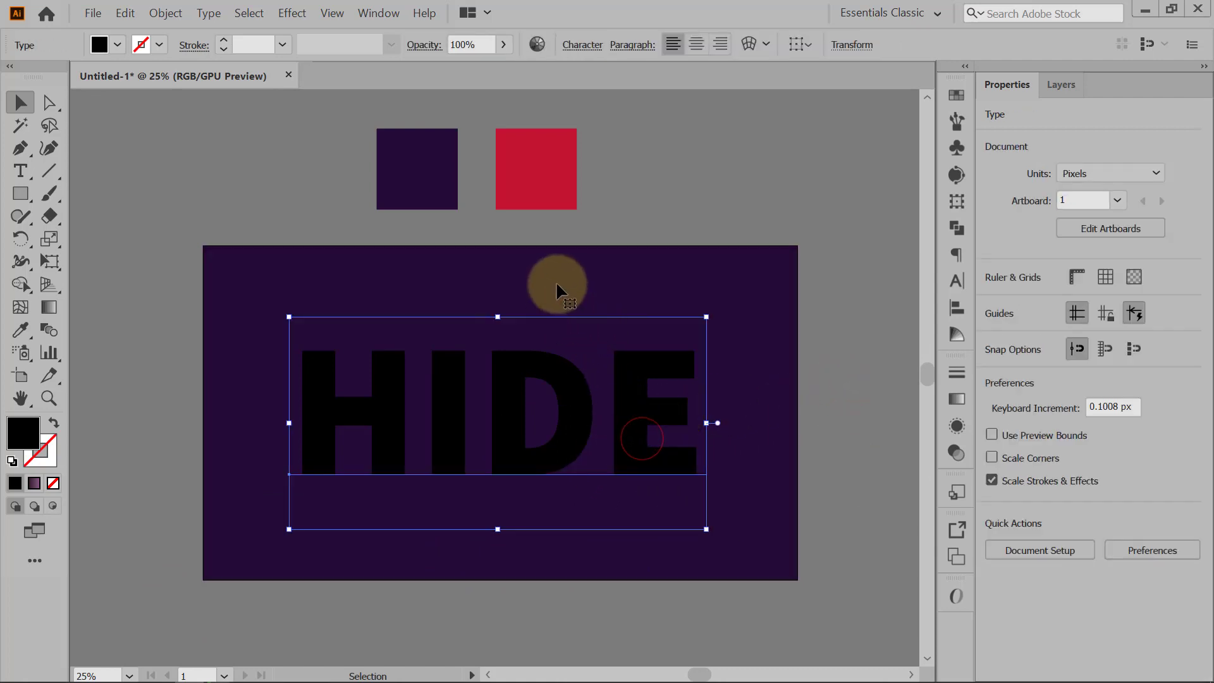
key(i)
click(572, 184)
click(20, 102)
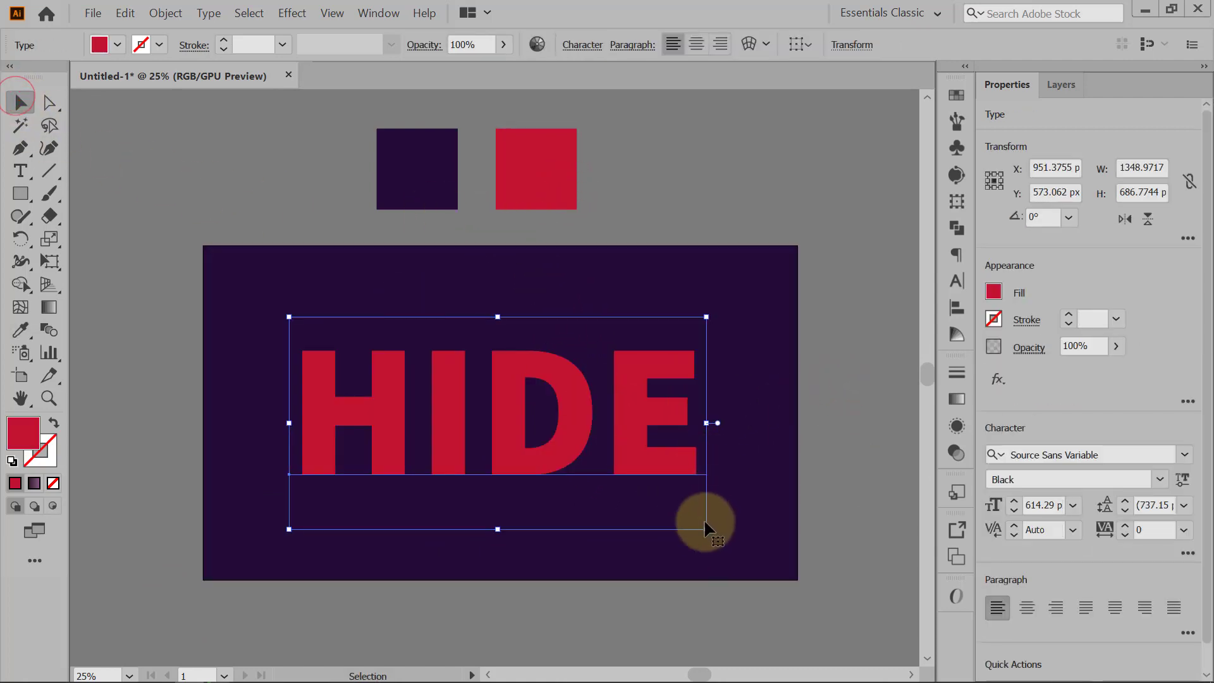
- Scale the HIDE text down to about 1218 px wide and position it near the middle of the artboard
drag(706, 530, 687, 519)
click(834, 454)
click(819, 468)
drag(731, 450, 645, 457)
drag(778, 459, 633, 450)
scroll(595, 455, up, 1)
drag(556, 453, 566, 455)
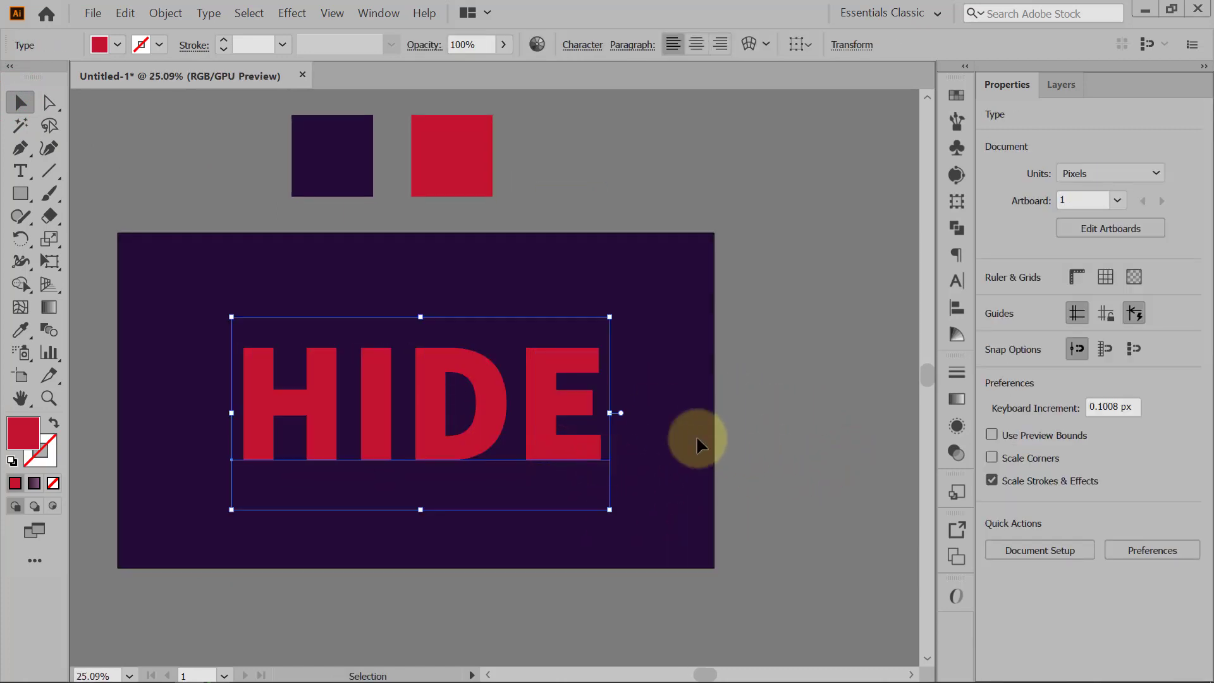
- Draw a rectangle about 1190 by 261 px beside the red sample square, outside the artboard
scroll(696, 435, down, 1)
click(20, 194)
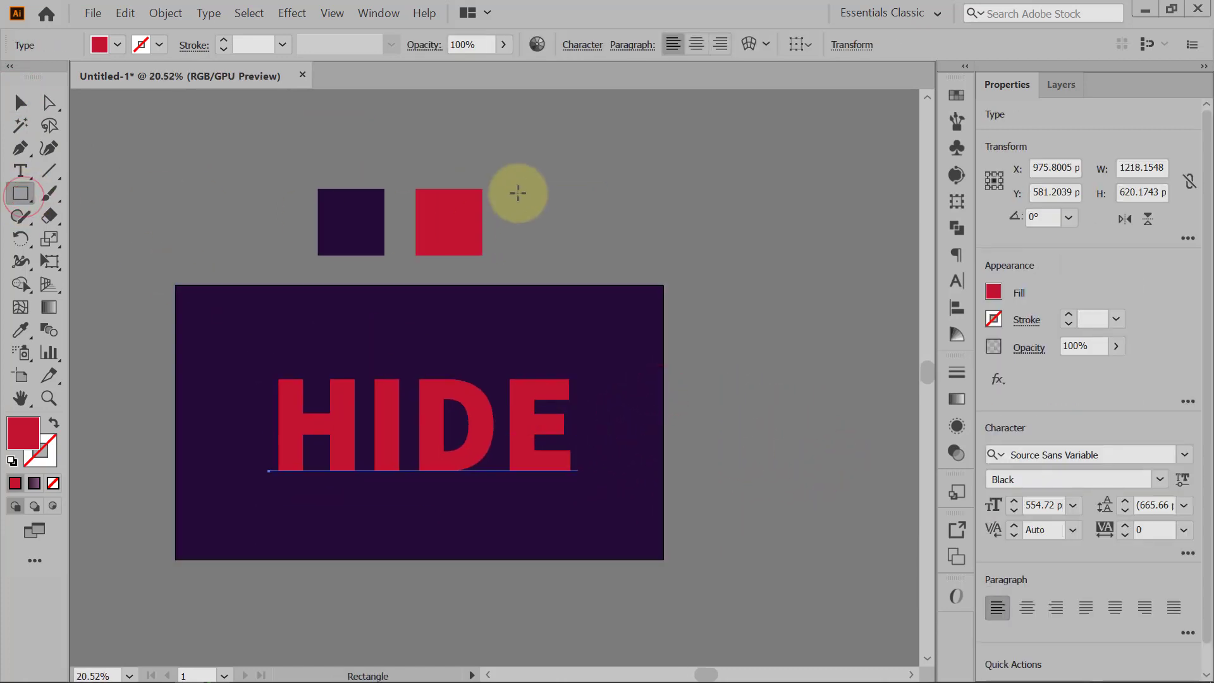
drag(518, 190, 819, 256)
click(20, 103)
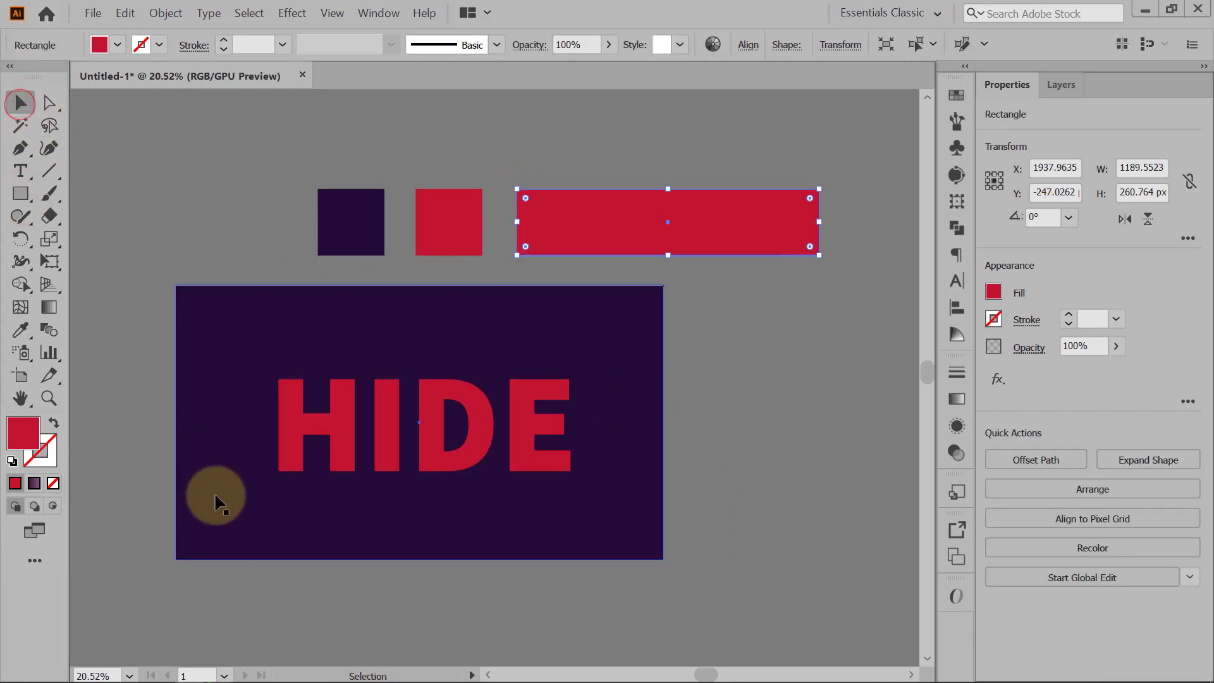
- Apply a linear gradient to the rectangle and sample the dark purple square as the color of its starting stop
click(957, 399)
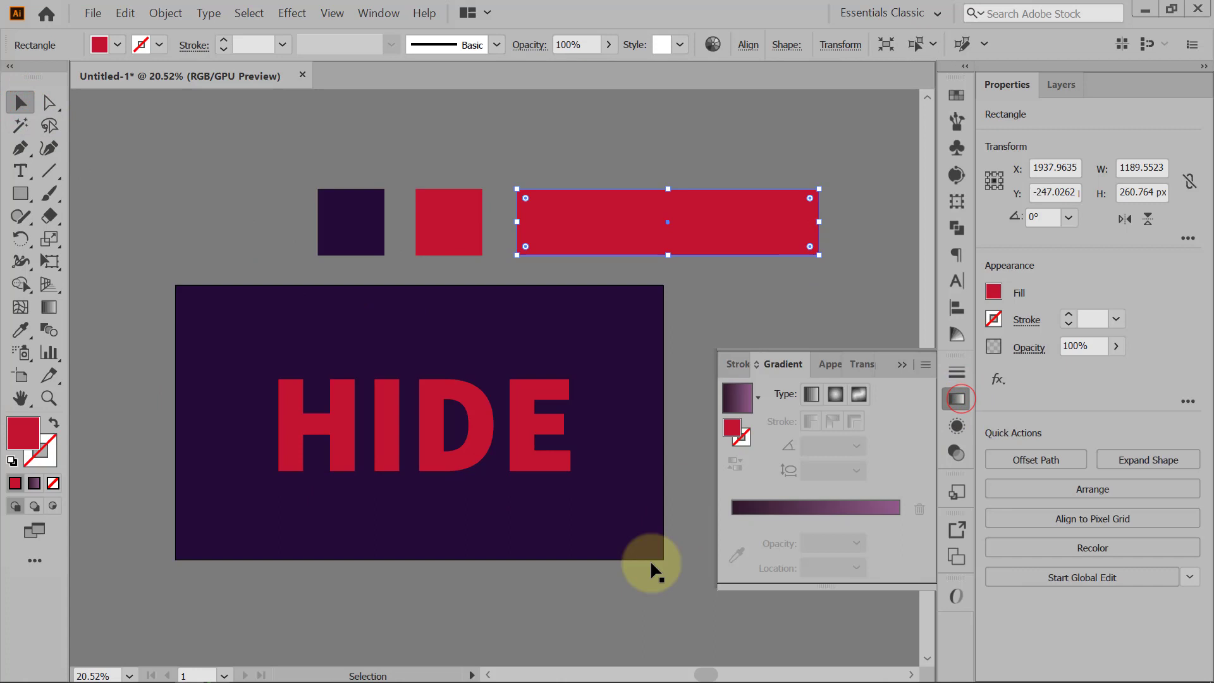
click(765, 513)
double_click(733, 543)
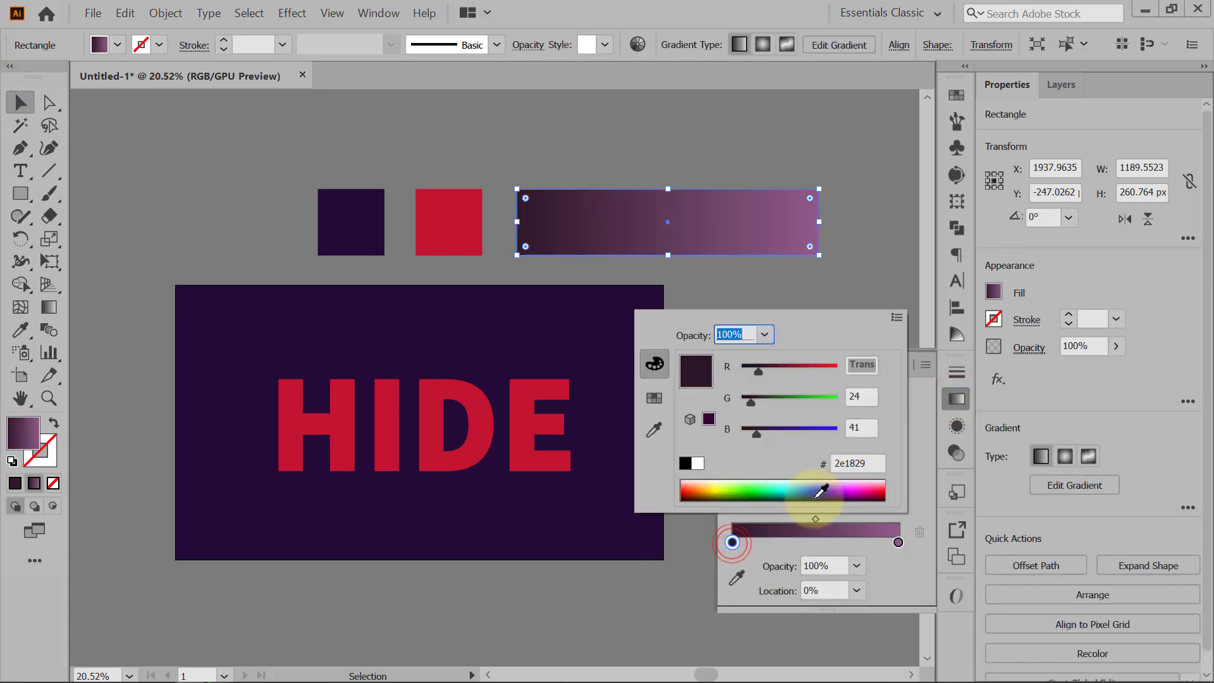
click(898, 318)
click(946, 336)
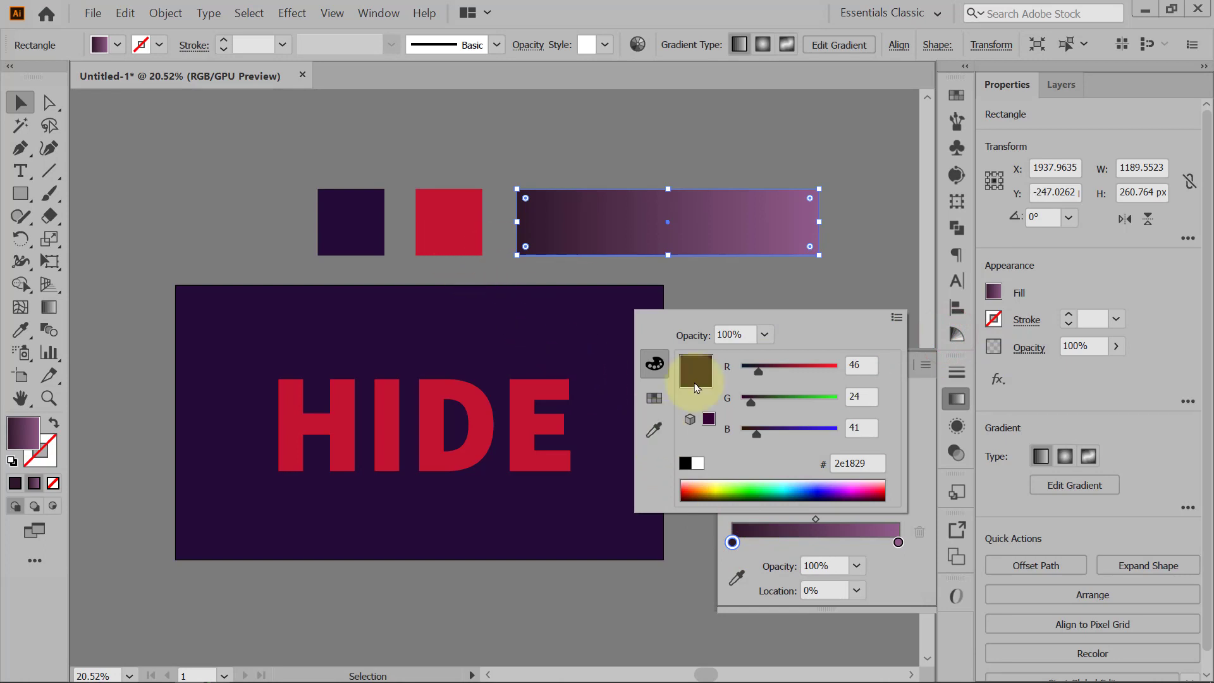
click(655, 431)
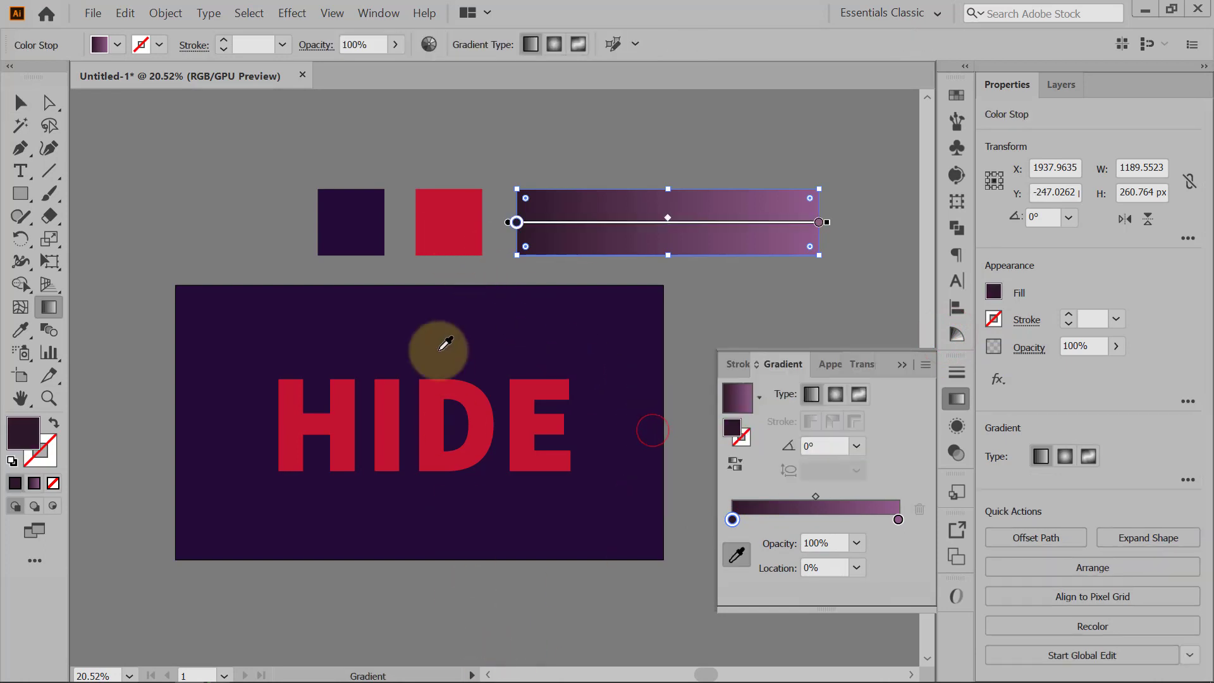
click(377, 231)
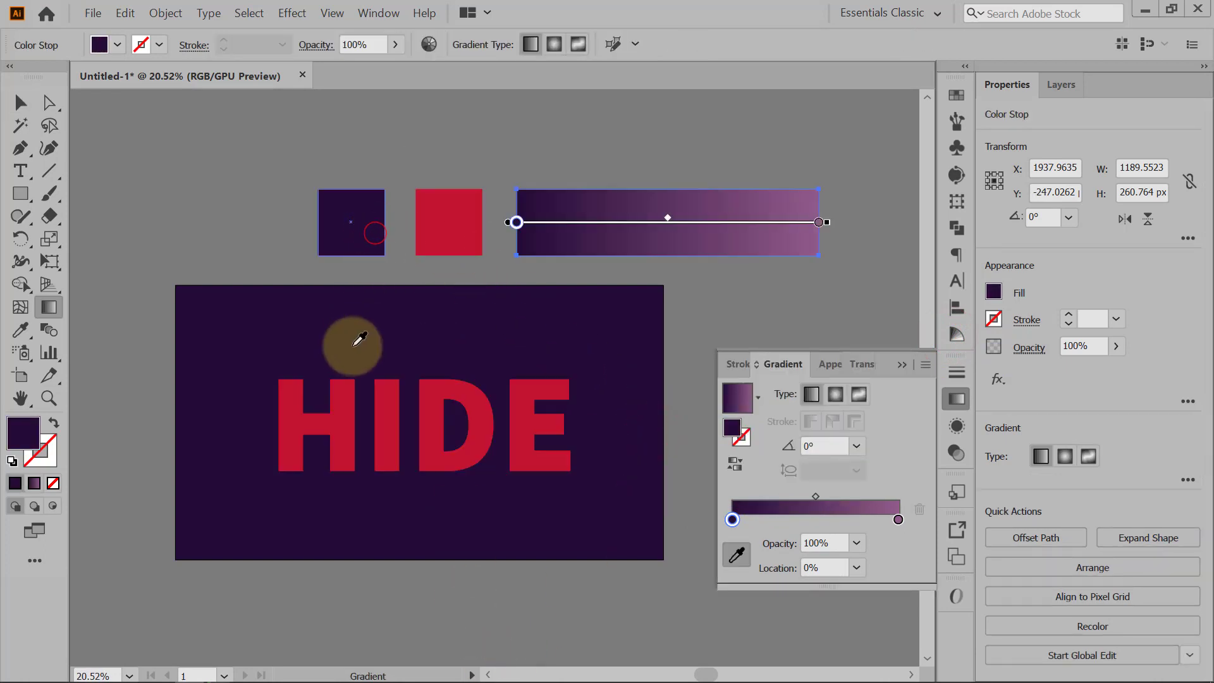
- Set the gradient's end stop to the red sampled from the red square
double_click(898, 521)
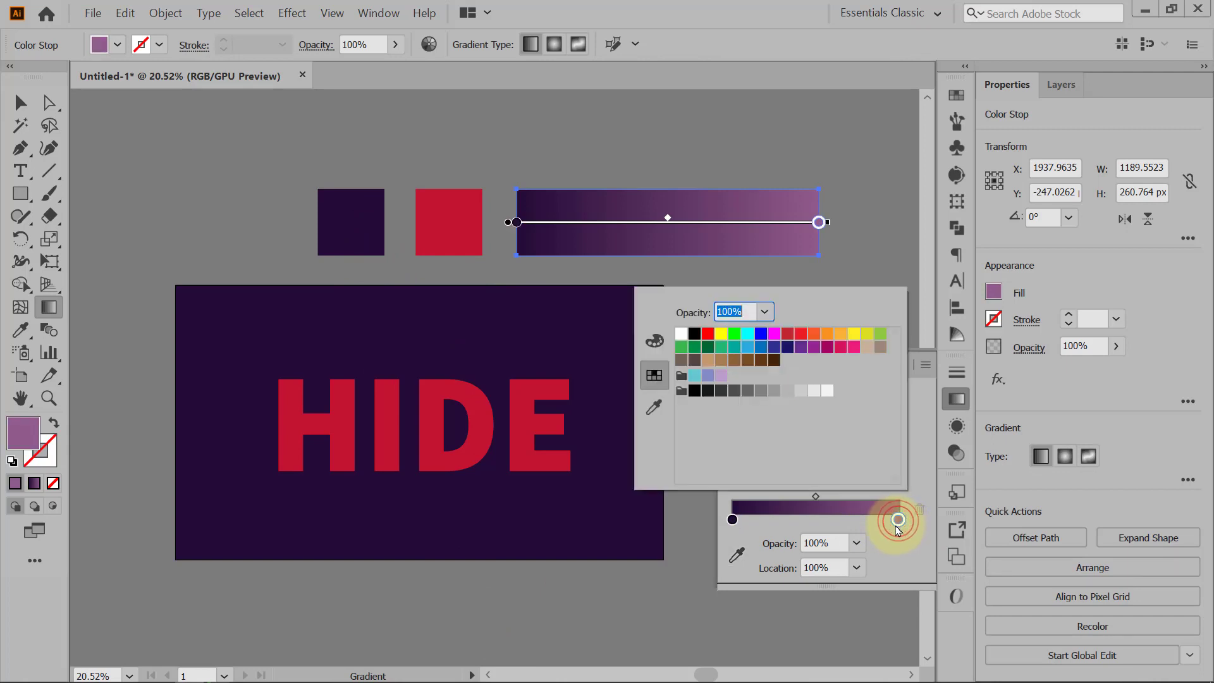
click(654, 407)
click(469, 231)
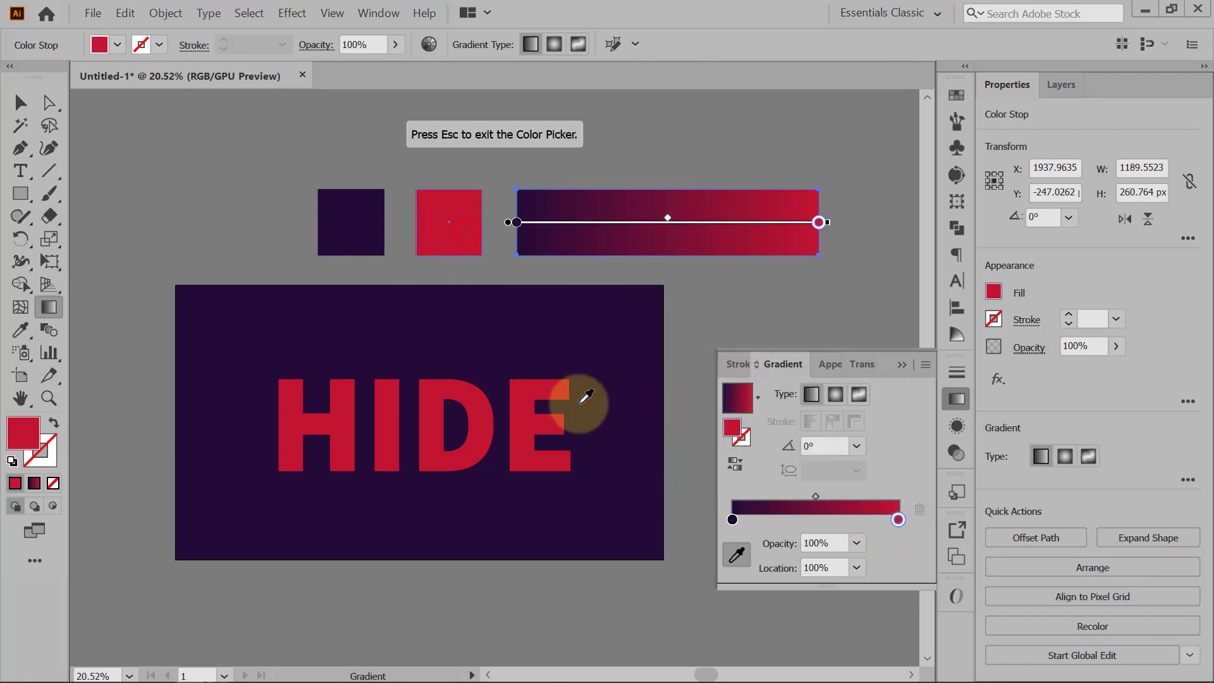
click(902, 365)
key(v)
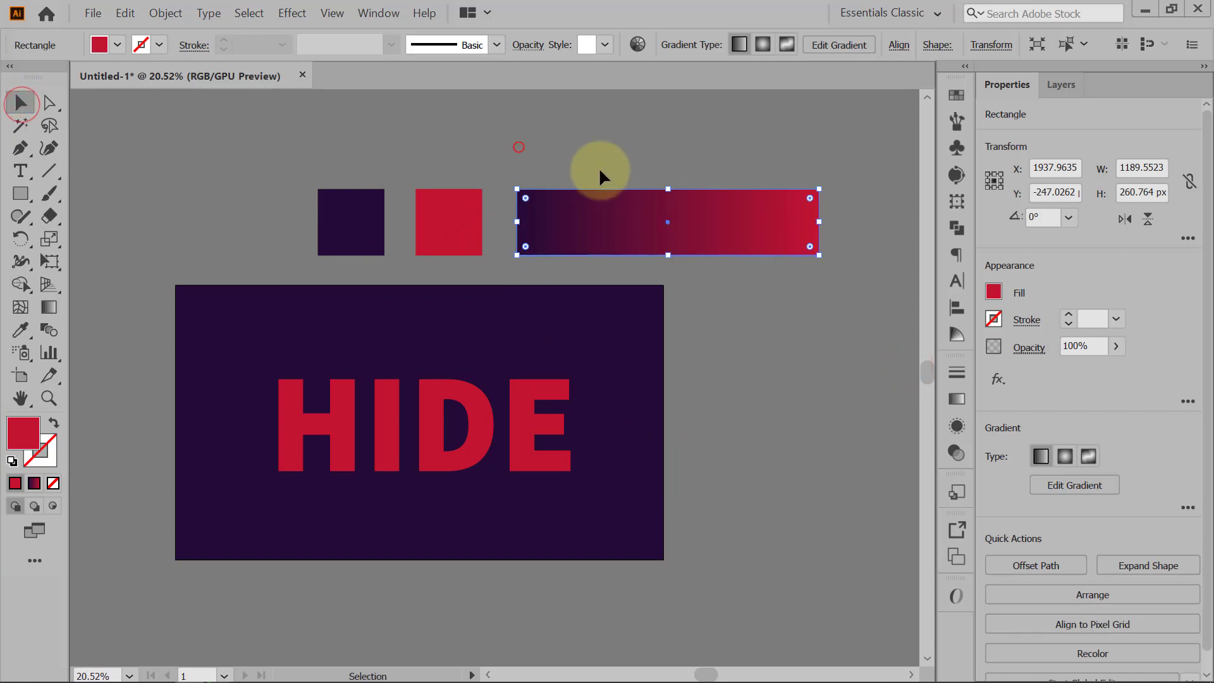
- Move the gradient rectangle onto the artboard and align it horizontally above the HIDE text
drag(689, 229, 417, 336)
click(759, 352)
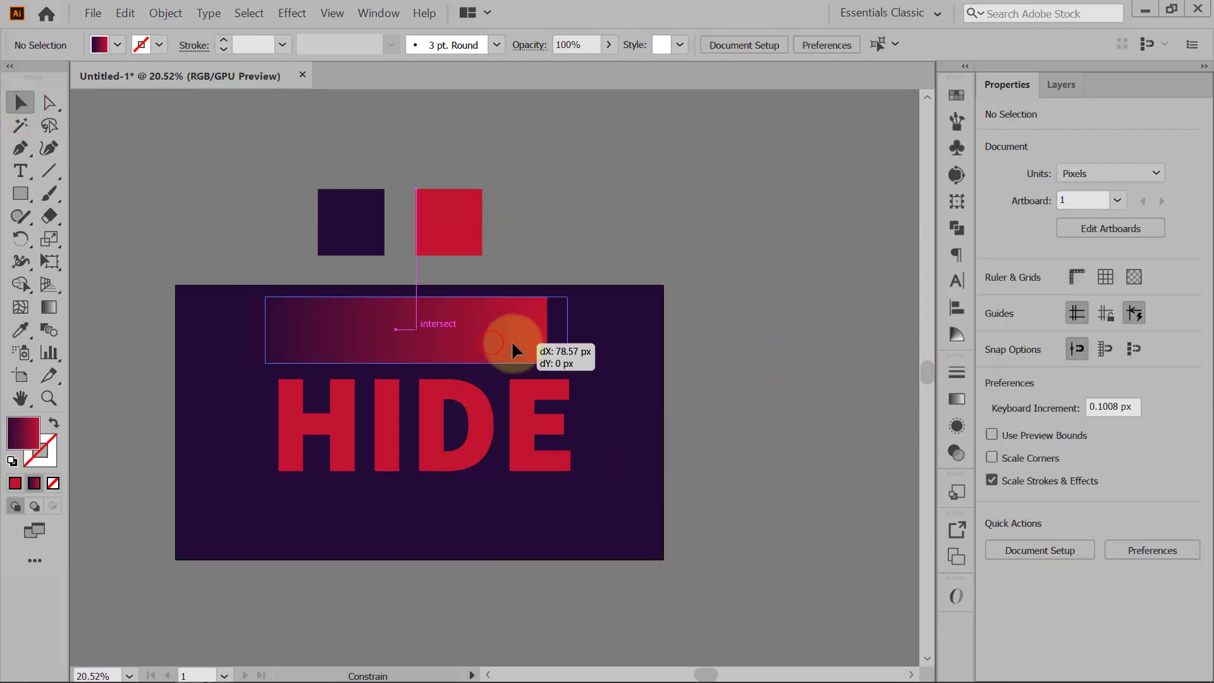
drag(512, 343, 520, 343)
- Move the HIDE text slightly down, away from the gradient bar, and convert it to outlines
drag(646, 406, 683, 389)
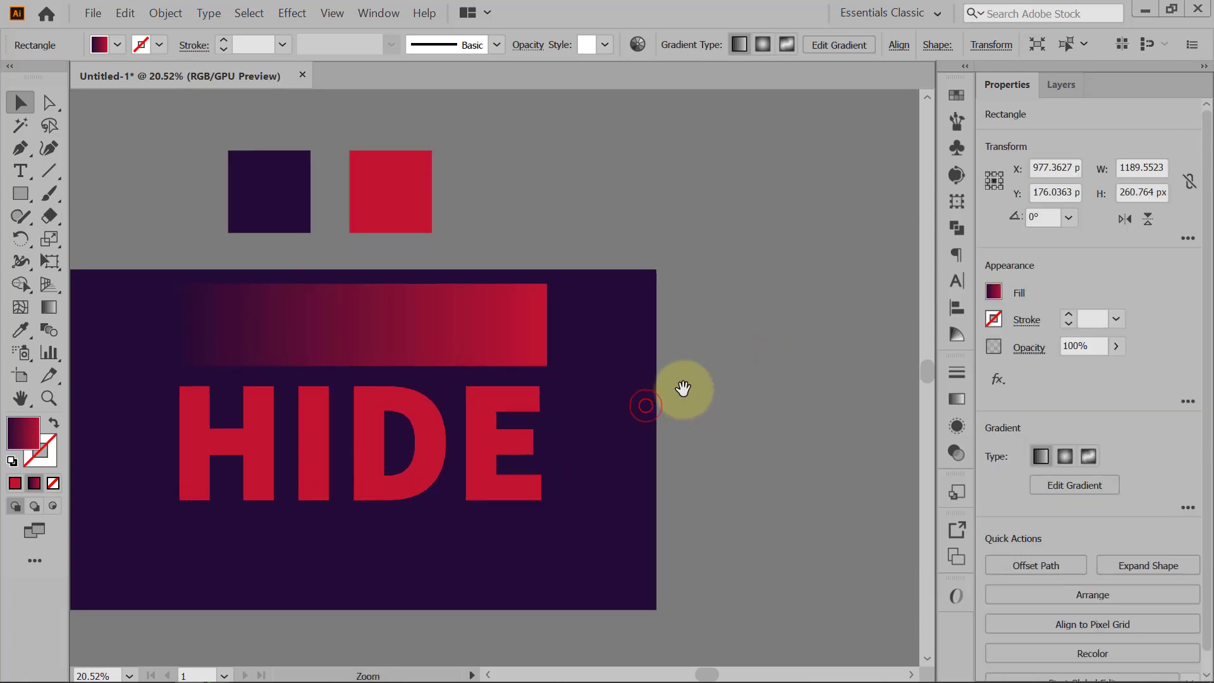
click(486, 484)
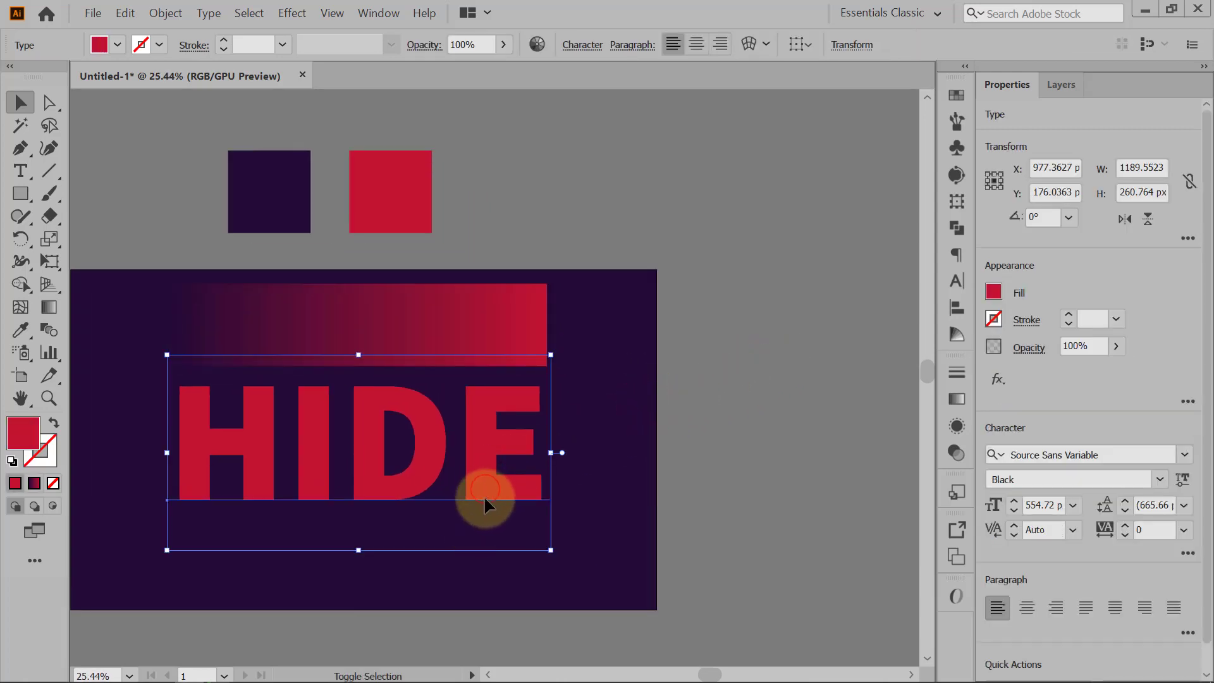
drag(483, 496, 483, 507)
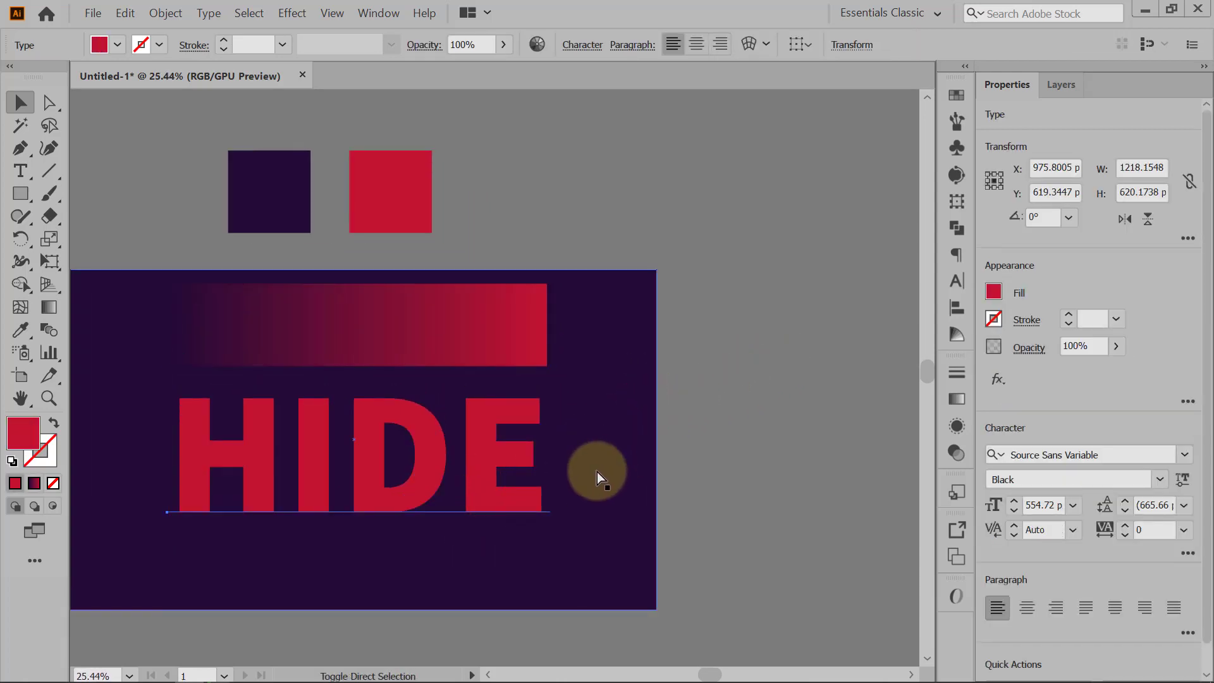
right_click(382, 450)
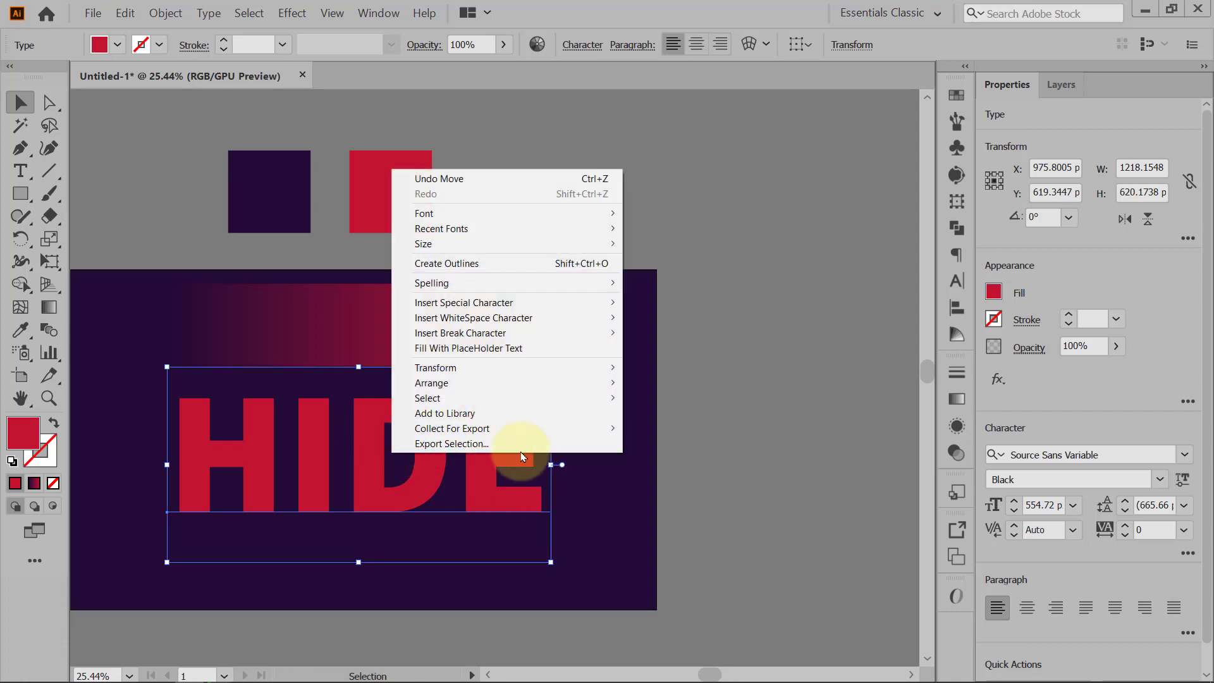
click(553, 266)
drag(665, 434, 731, 402)
click(776, 391)
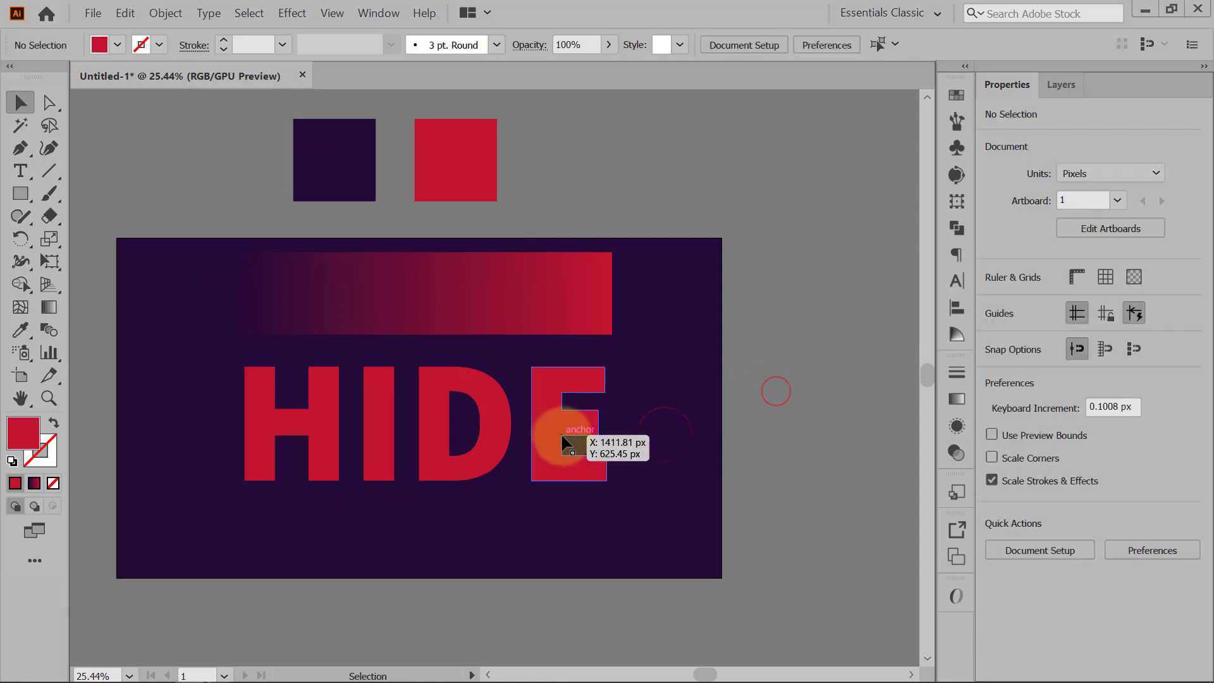
- Ungroup the outlined HIDE letters so each one is a separate object
click(560, 433)
right_click(551, 439)
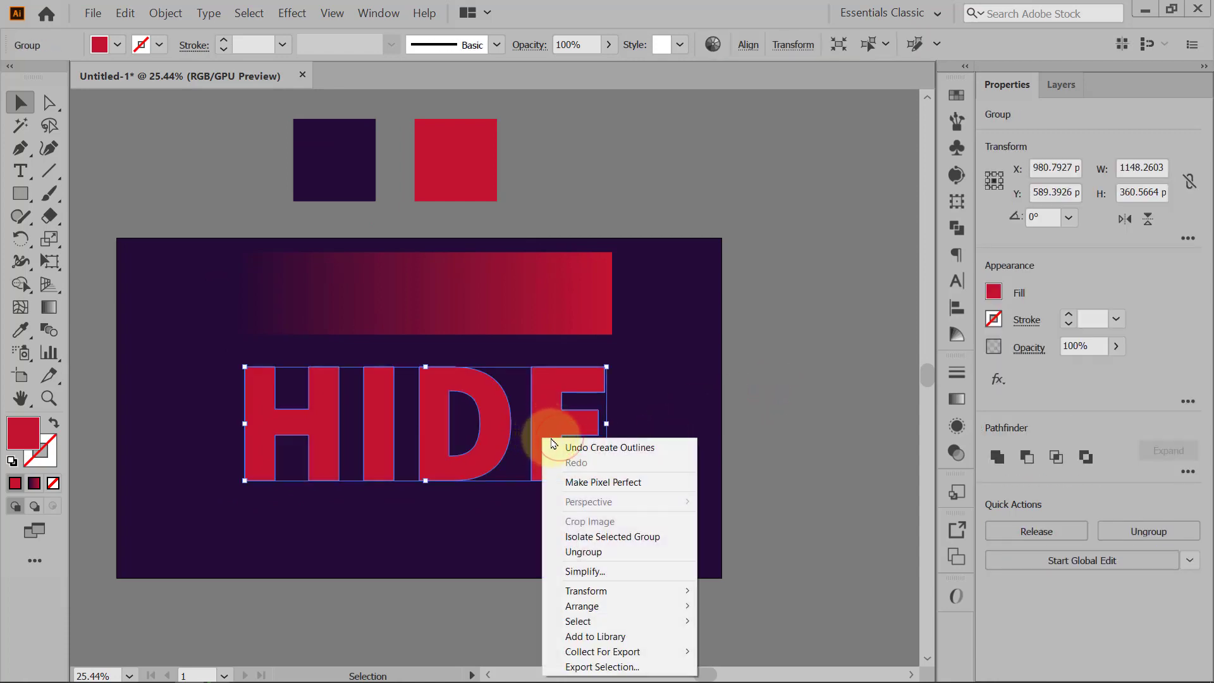
click(607, 559)
click(810, 434)
- Copy the letter E and paste the duplicate in front of the original
click(557, 462)
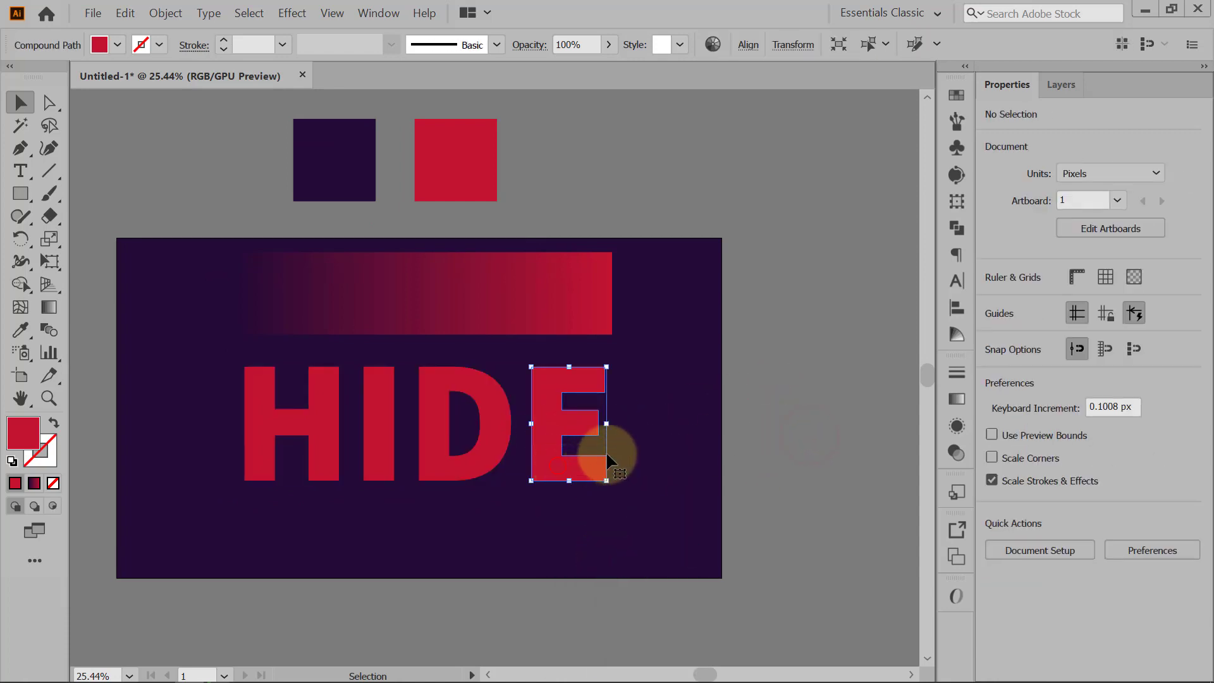
scroll(601, 451, up, 2)
click(125, 13)
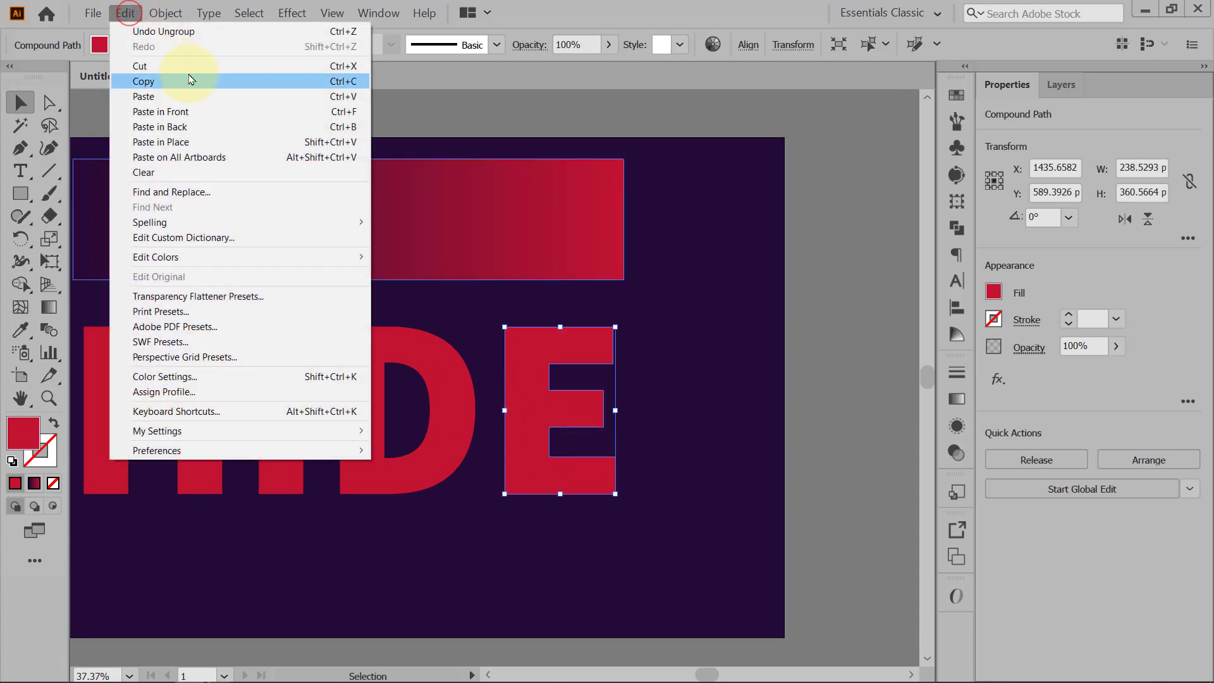
click(218, 87)
click(125, 13)
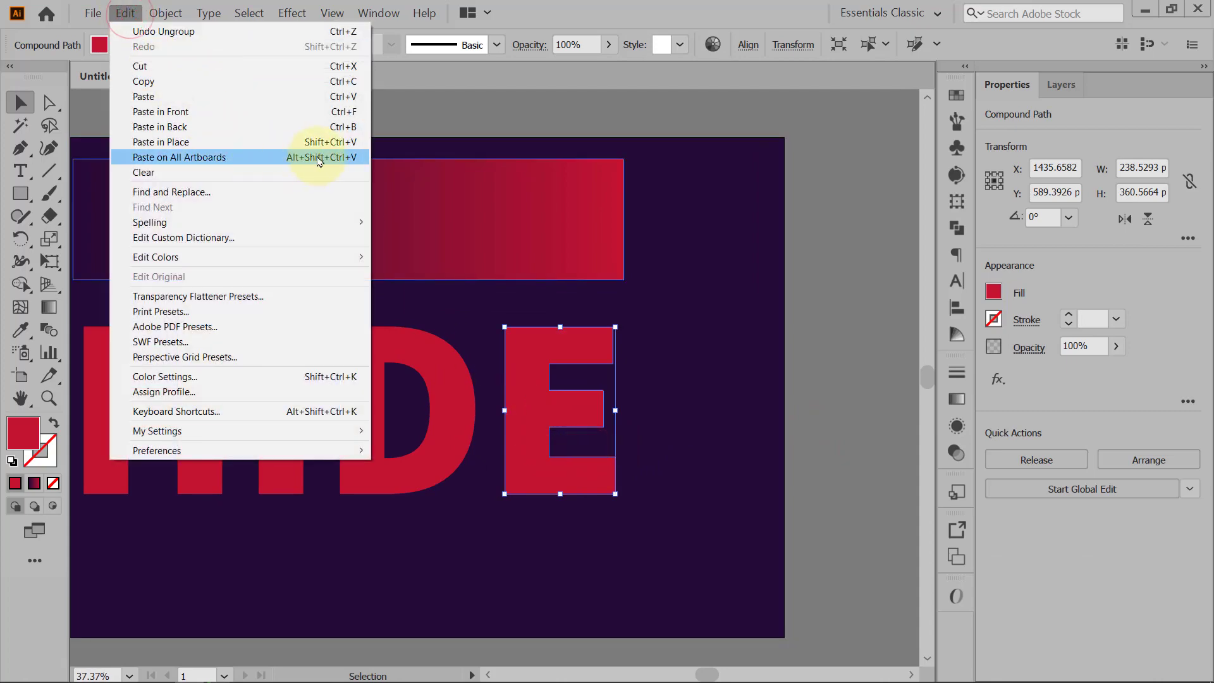
click(179, 114)
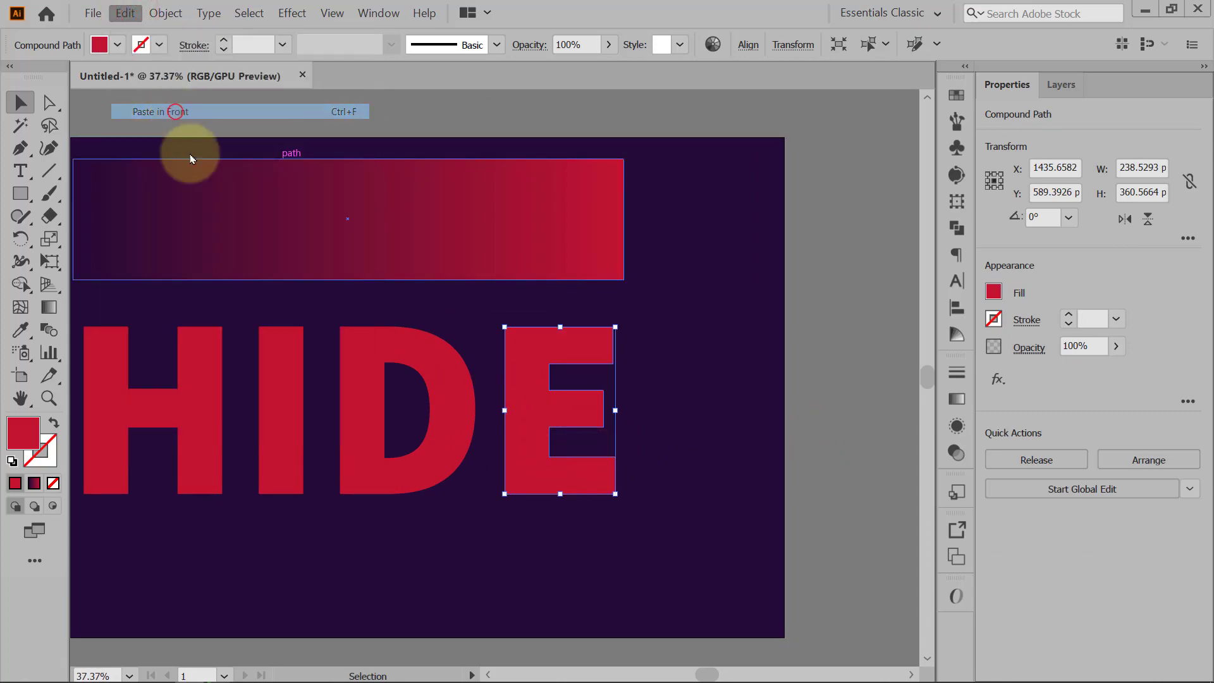
scroll(651, 462, up, 2)
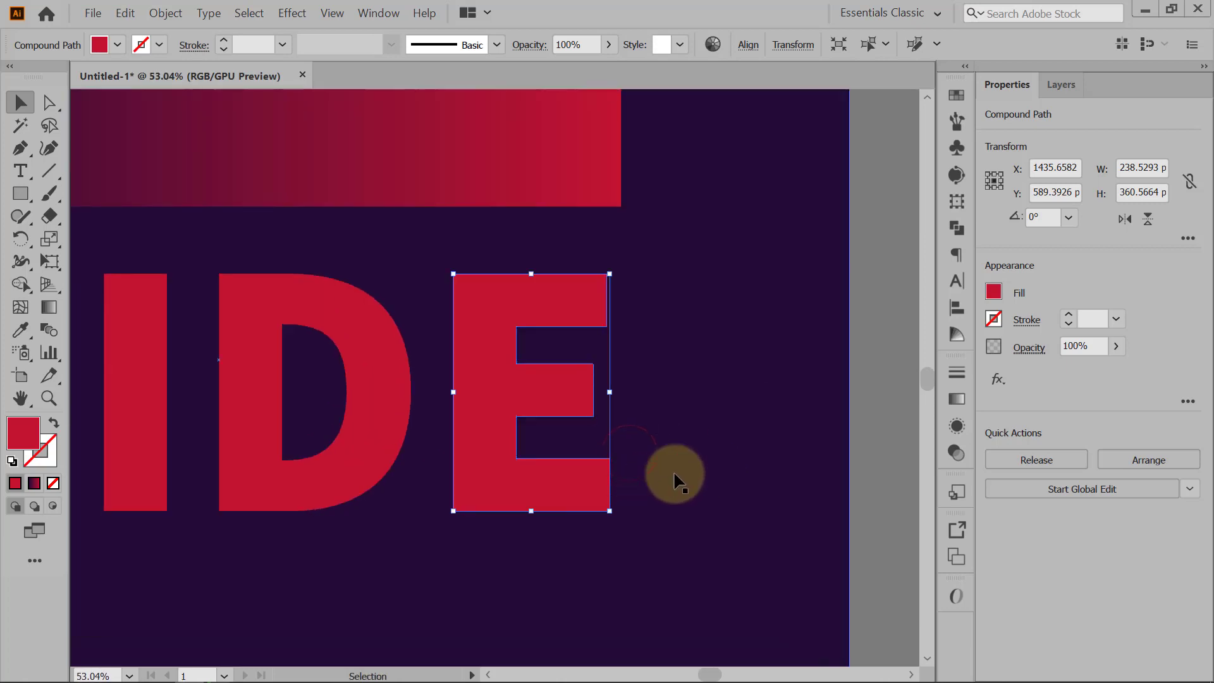
click(877, 404)
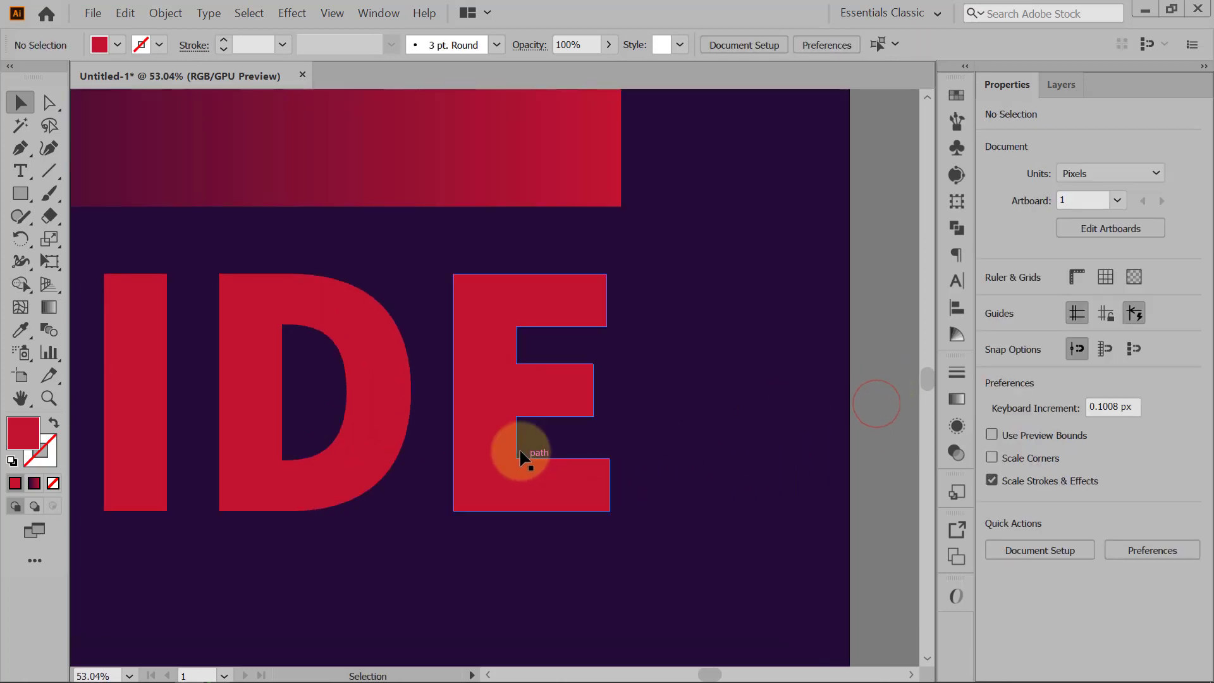
- Draw a closed rectangular path about 282 by 164 px with the Pen tool, covering the E from below its middle arm
key(p)
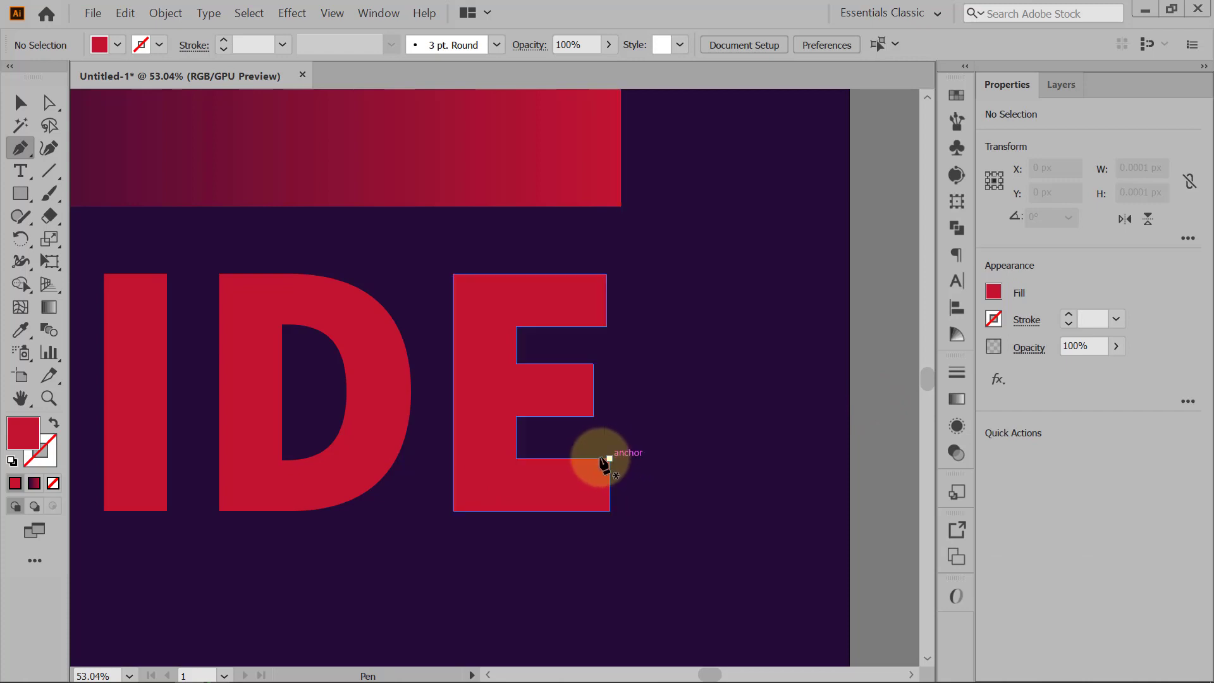
click(599, 415)
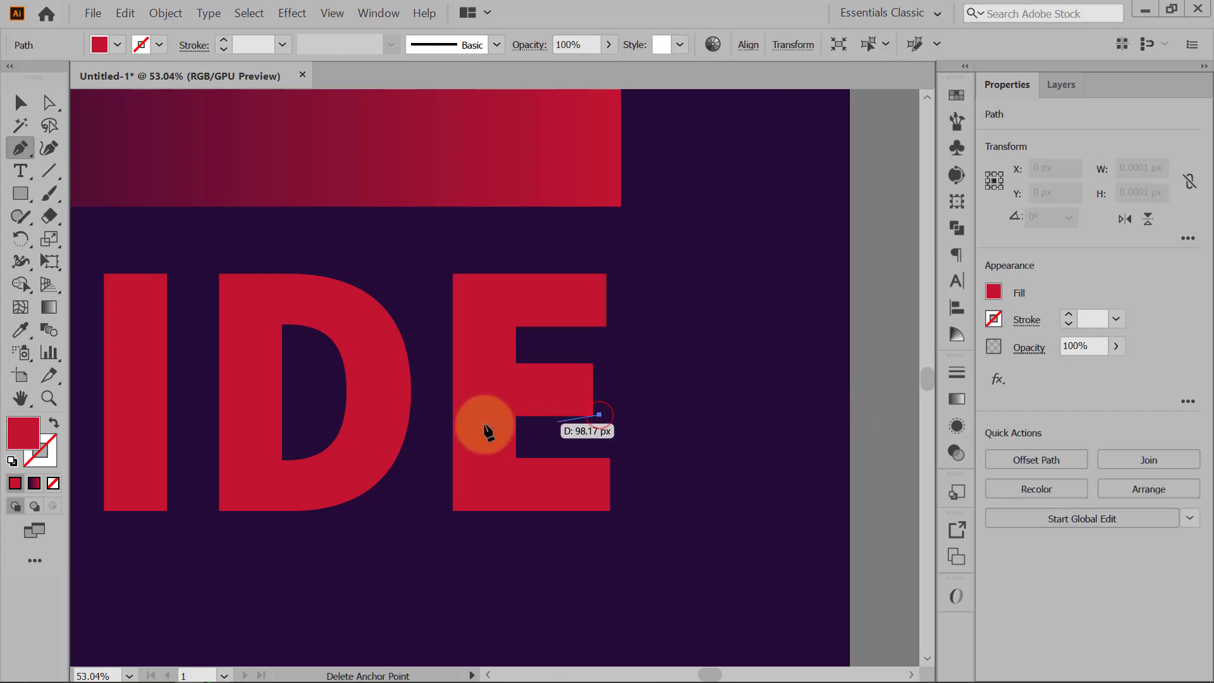
key(ctrl+z)
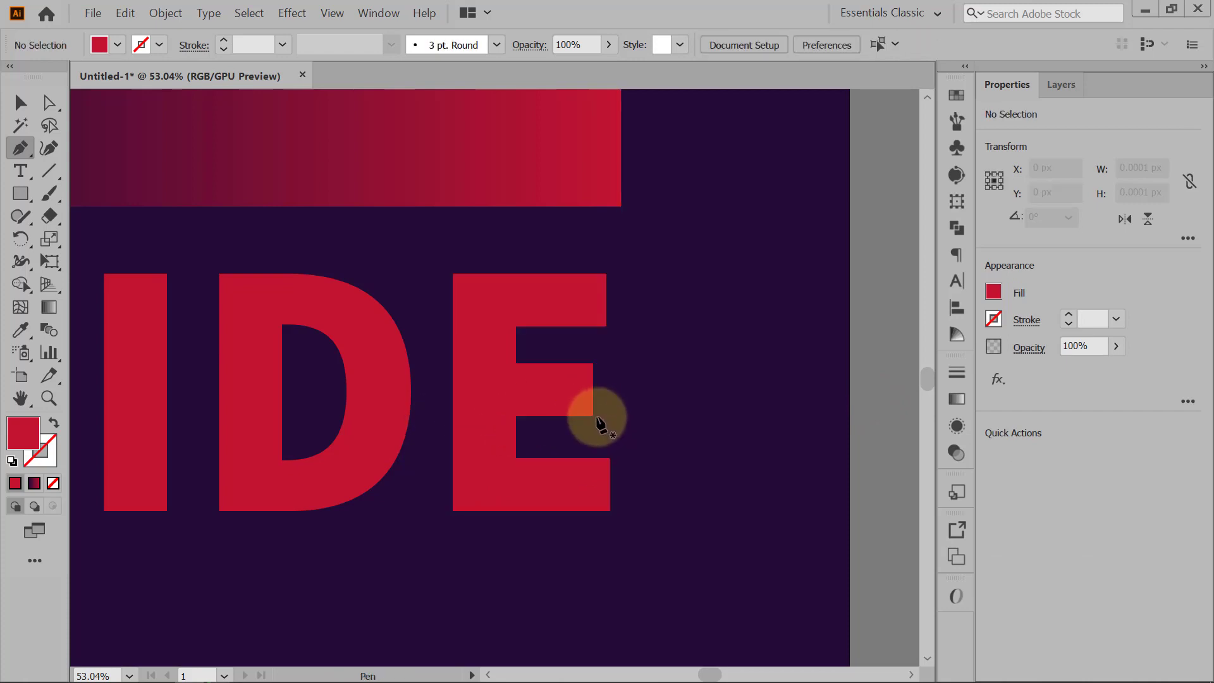
click(537, 416)
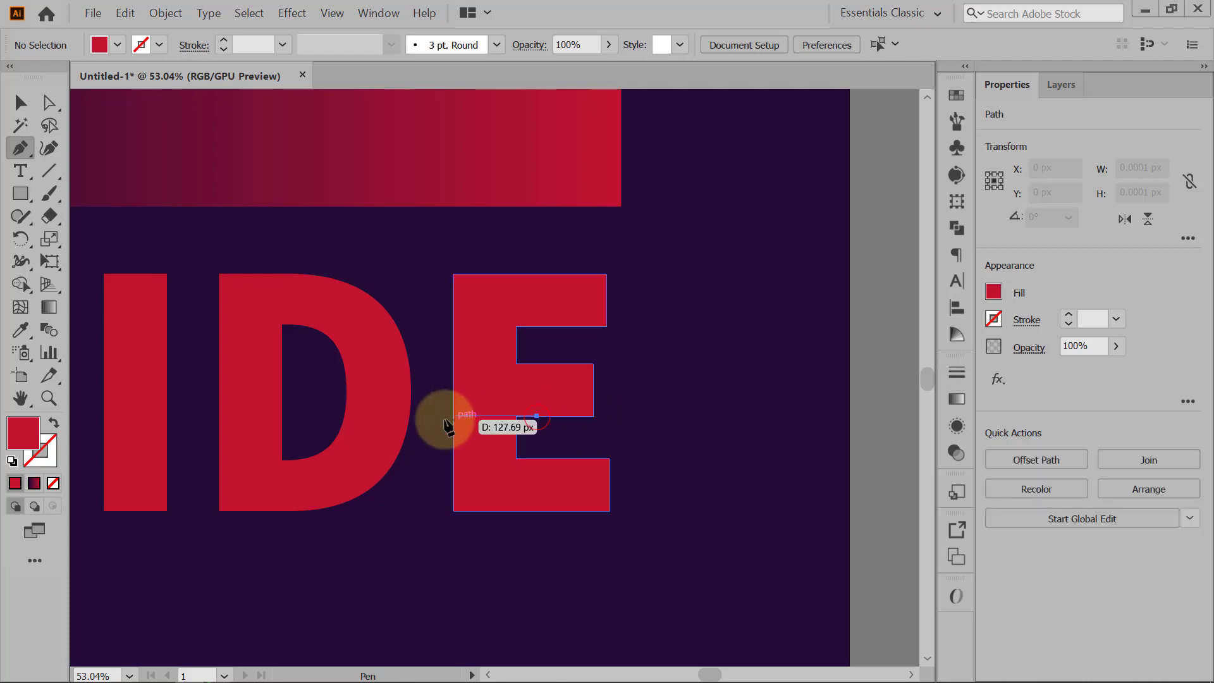
click(439, 416)
click(440, 524)
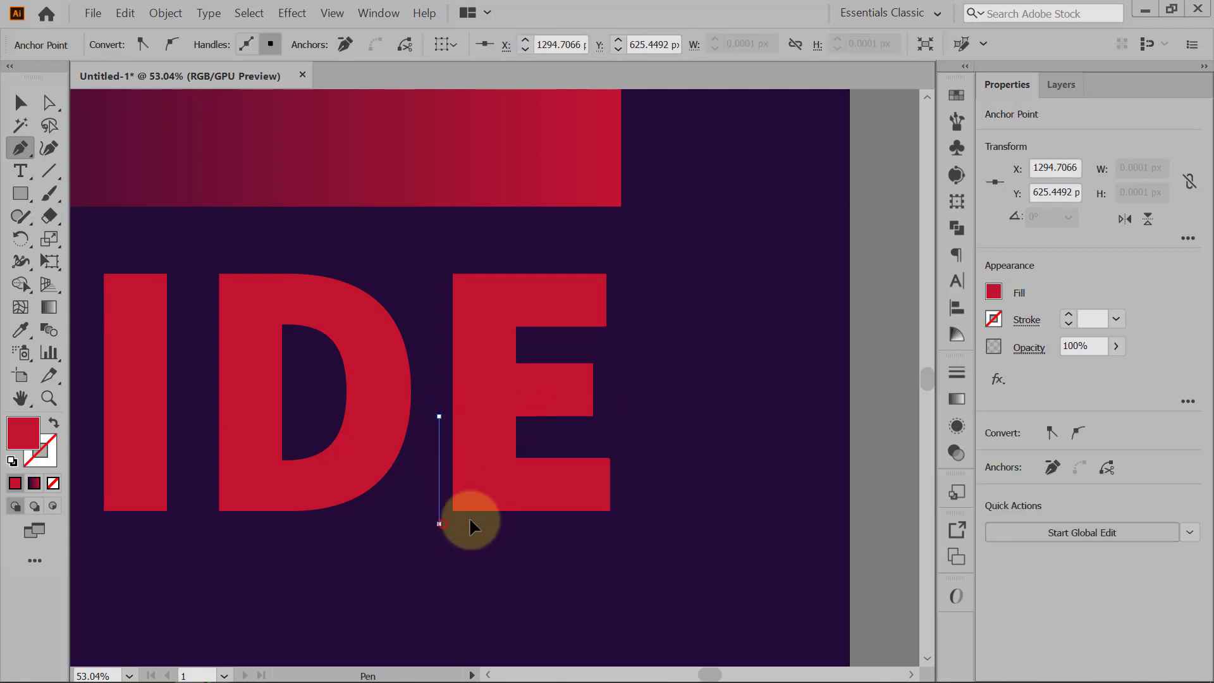
click(623, 524)
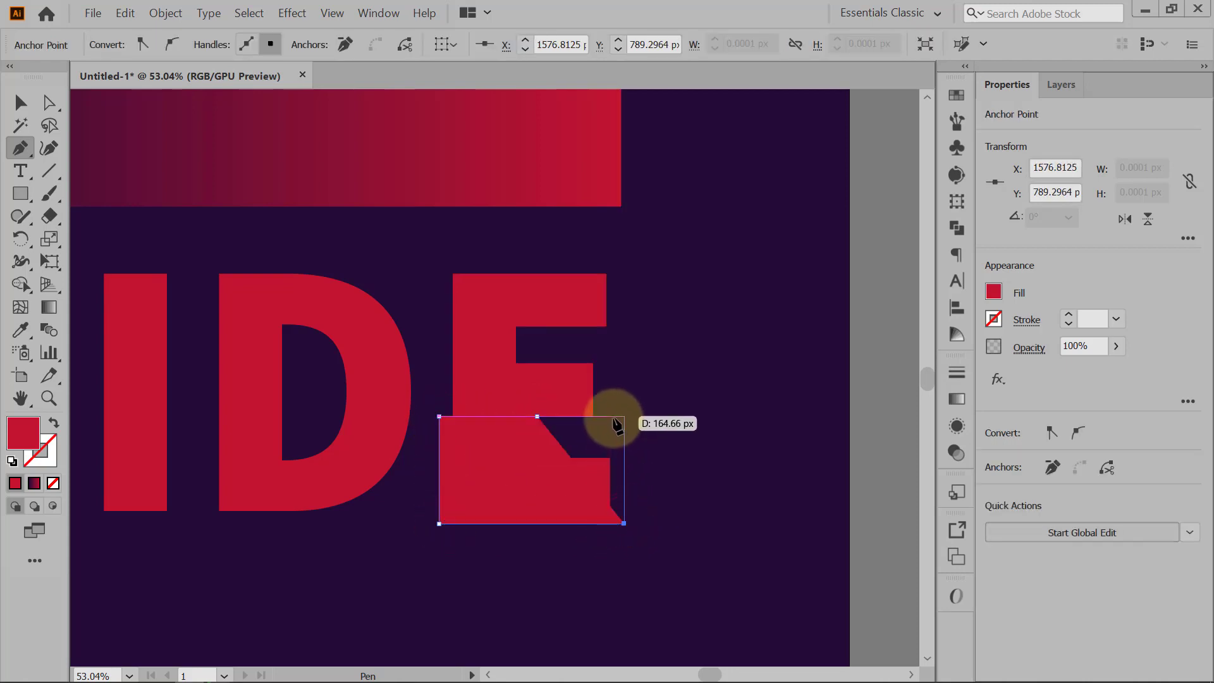
click(622, 417)
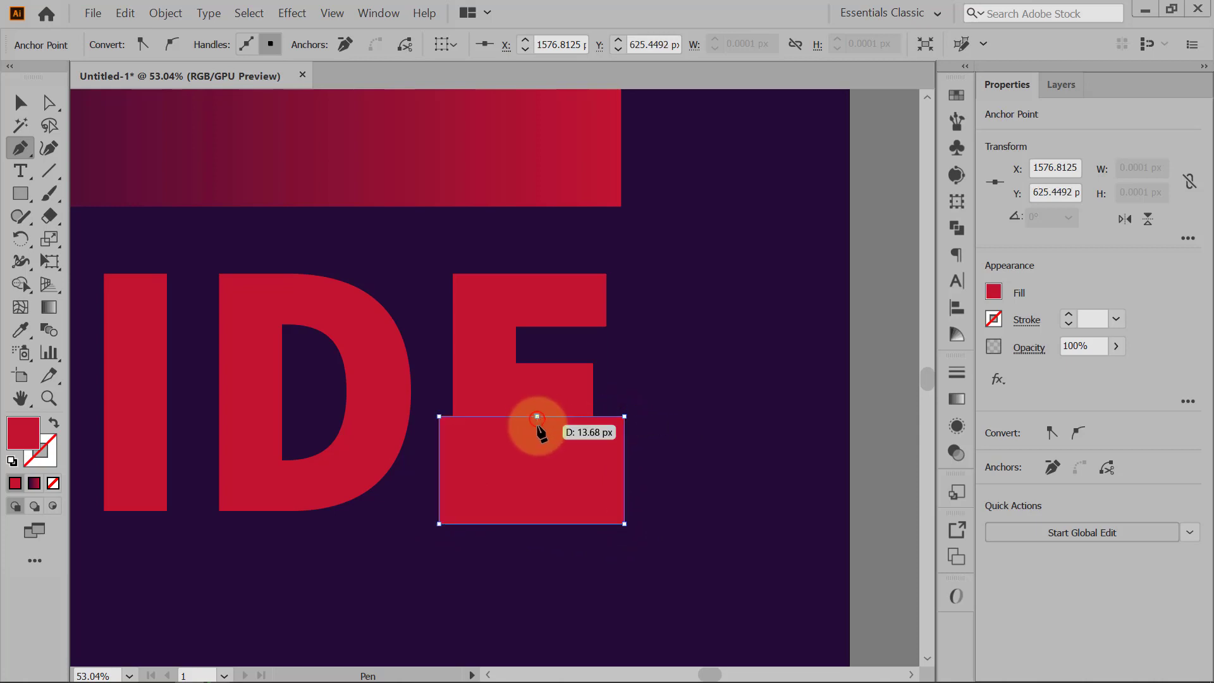
ctrl+click(552, 418)
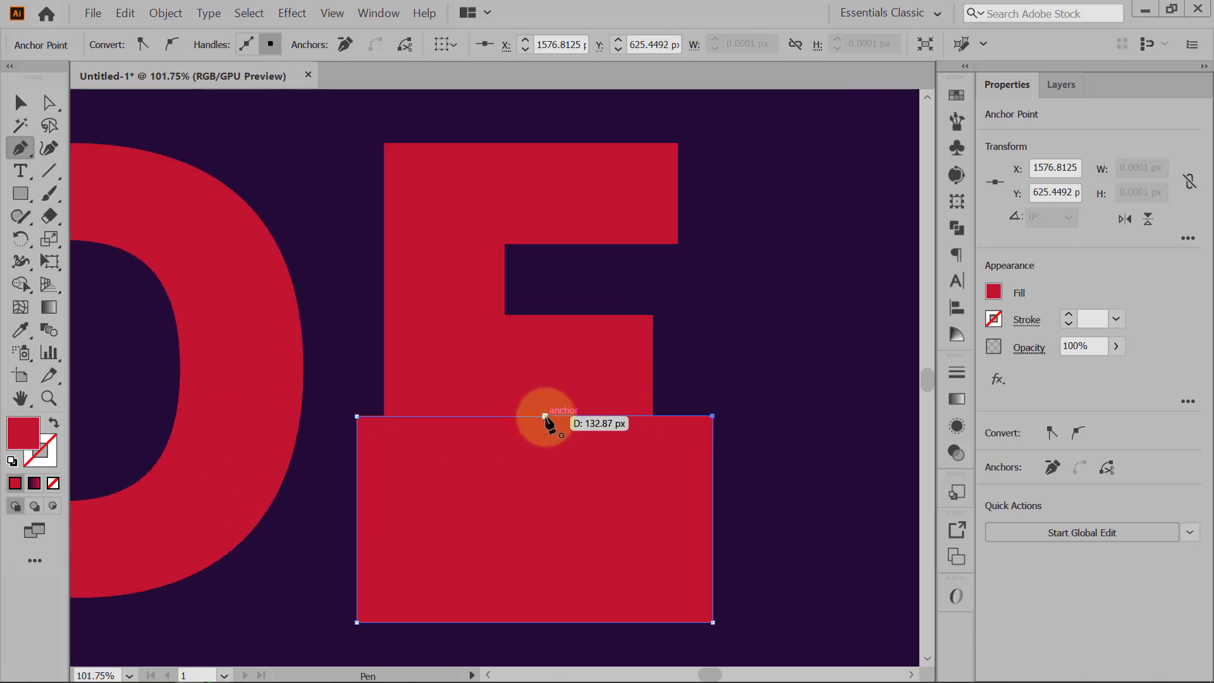
click(544, 416)
drag(690, 414, 651, 416)
drag(584, 441, 474, 416)
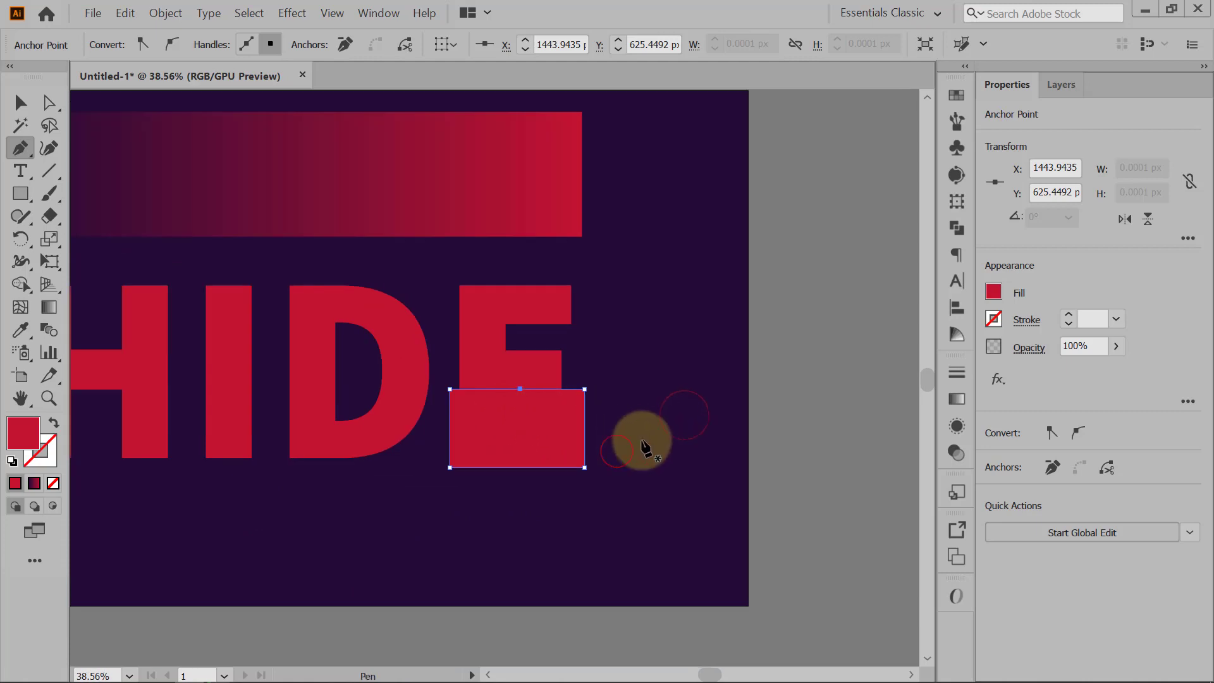
- Intersect the drawn rectangle with the duplicate E using Pathfinder, keeping only the letter's lower part
key(v)
click(823, 372)
click(524, 427)
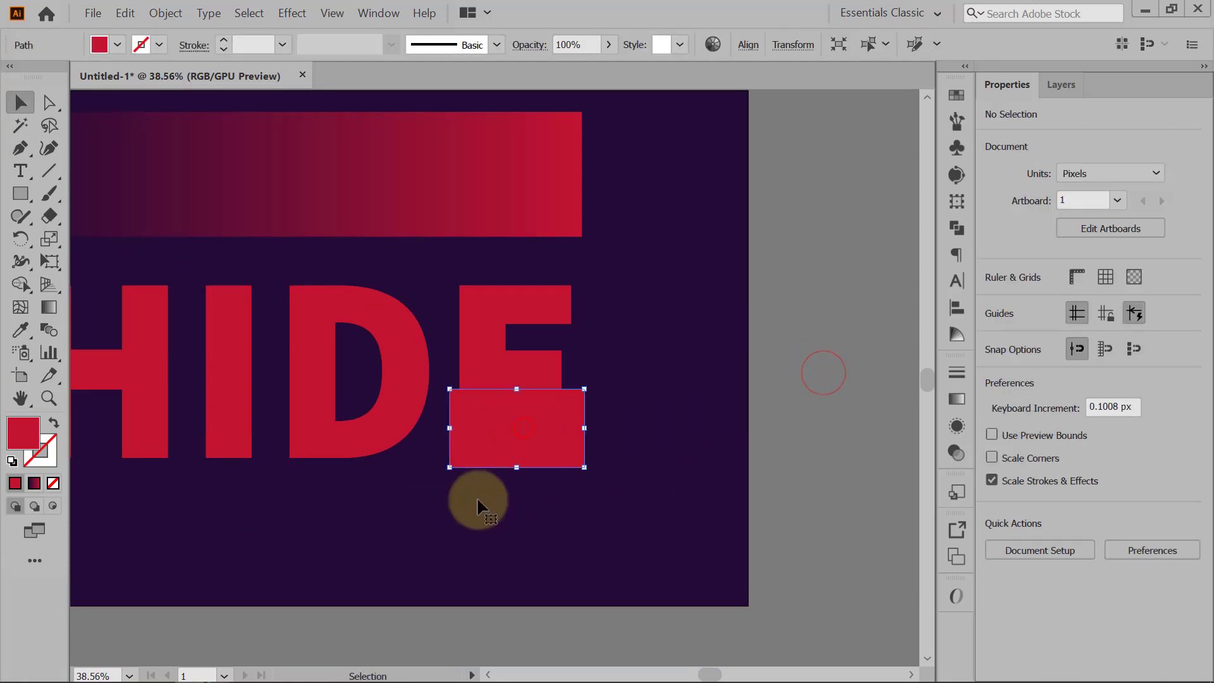
shift+click(475, 358)
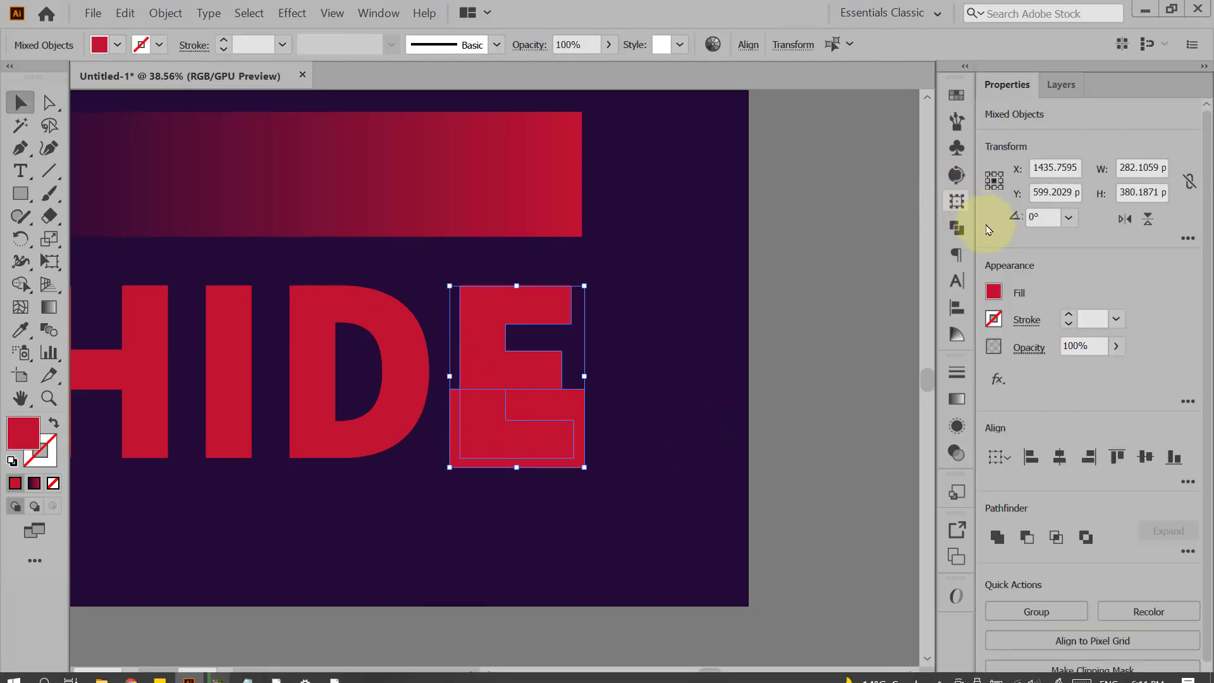
click(378, 13)
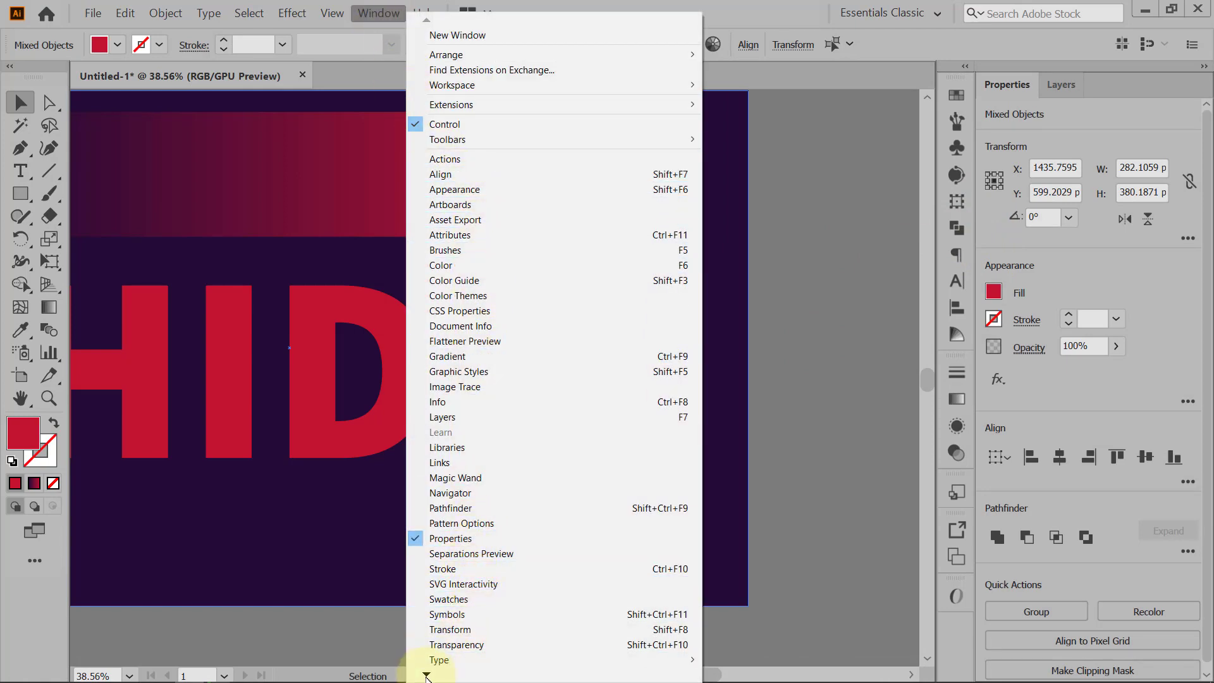
click(443, 508)
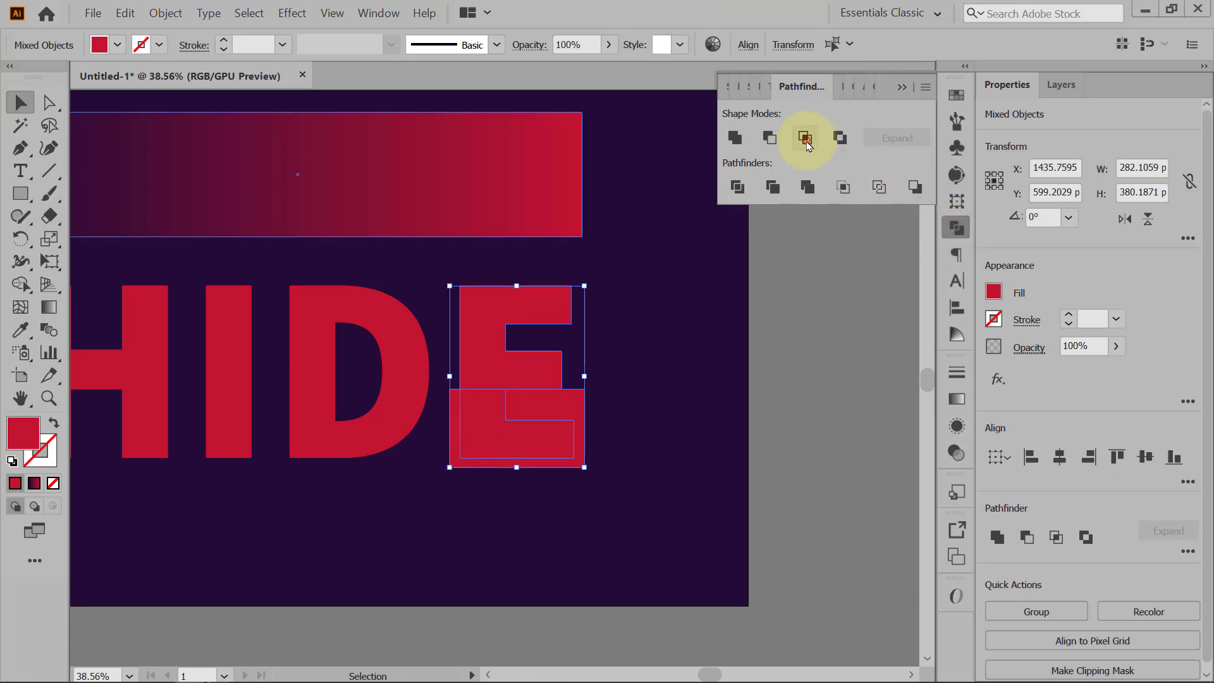
click(807, 145)
click(902, 88)
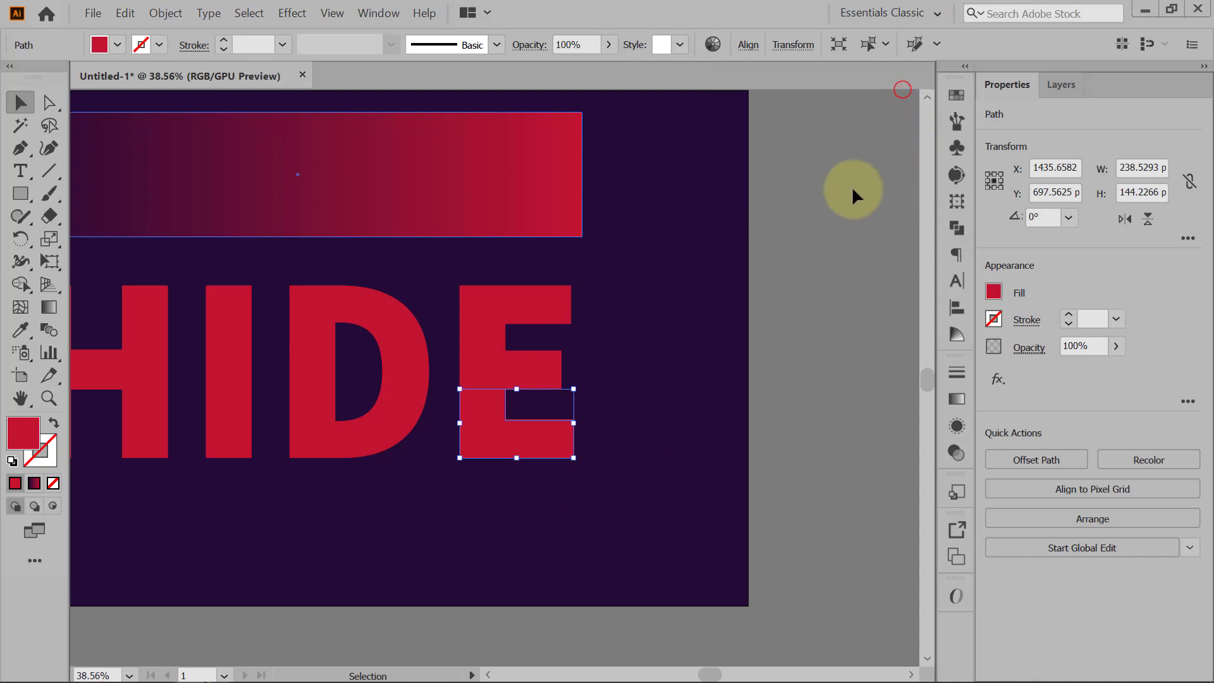
- Apply the gradient bar's fill to the full H, I, D and E letters with the Eyedropper
scroll(805, 255, down, 1)
click(833, 328)
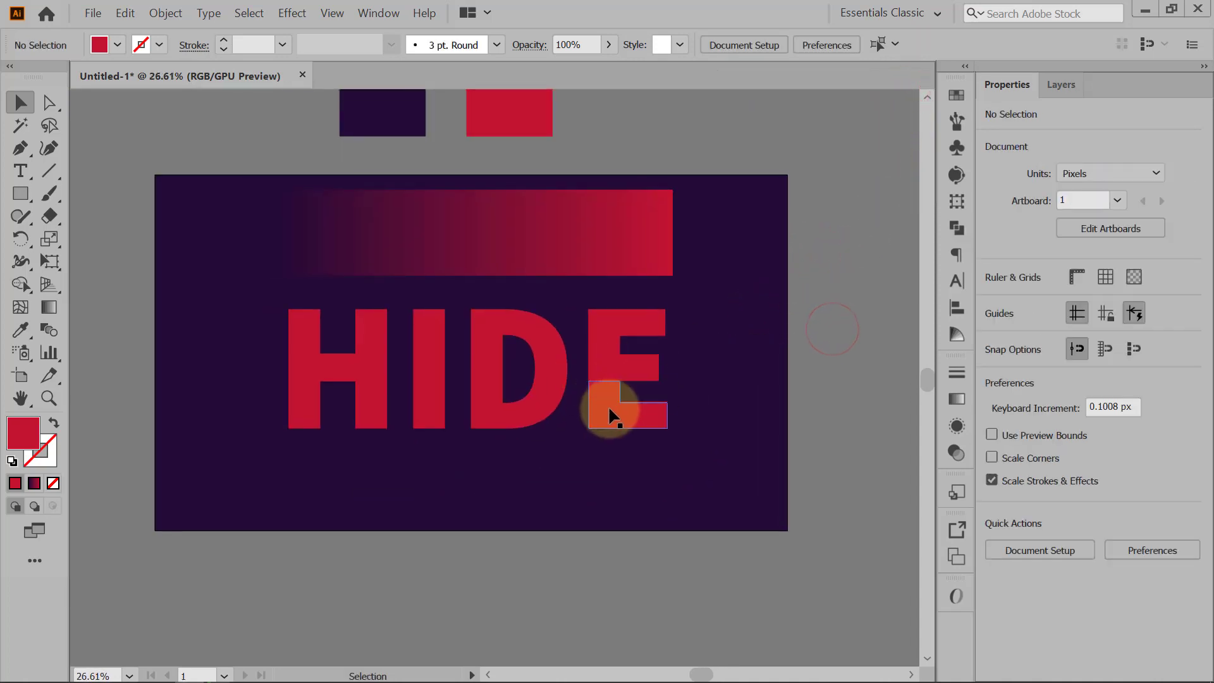
click(606, 359)
shift+click(549, 367)
shift+click(427, 376)
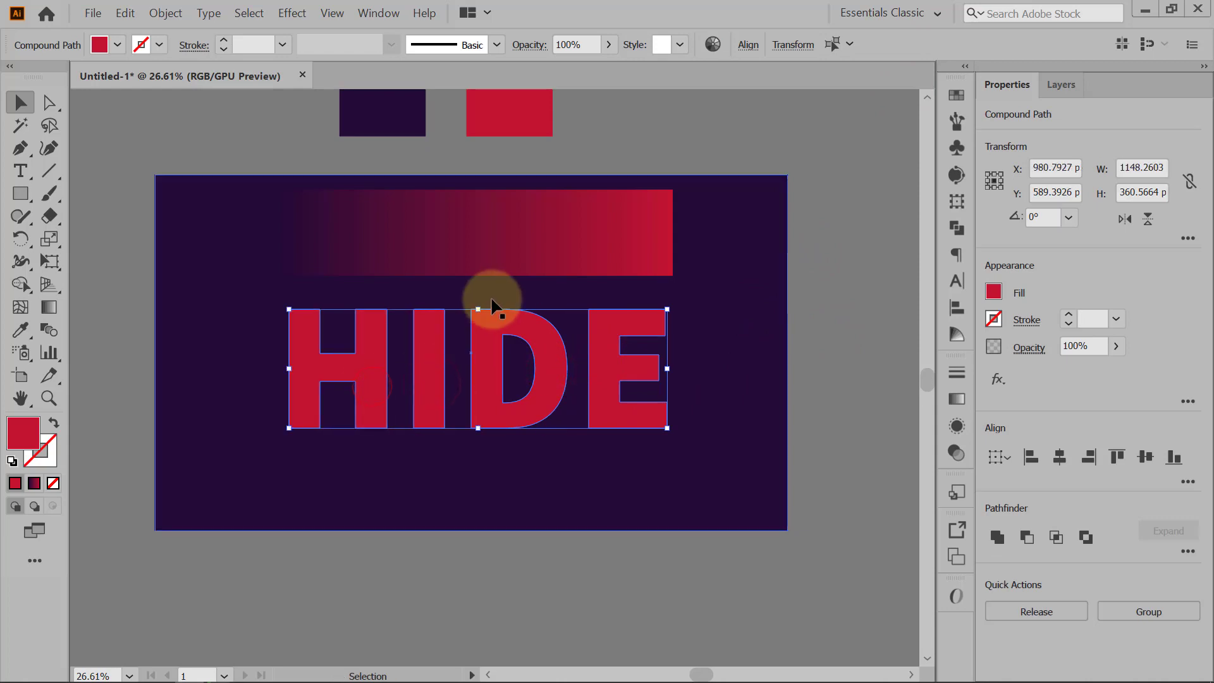
key(i)
click(493, 271)
click(21, 102)
click(874, 341)
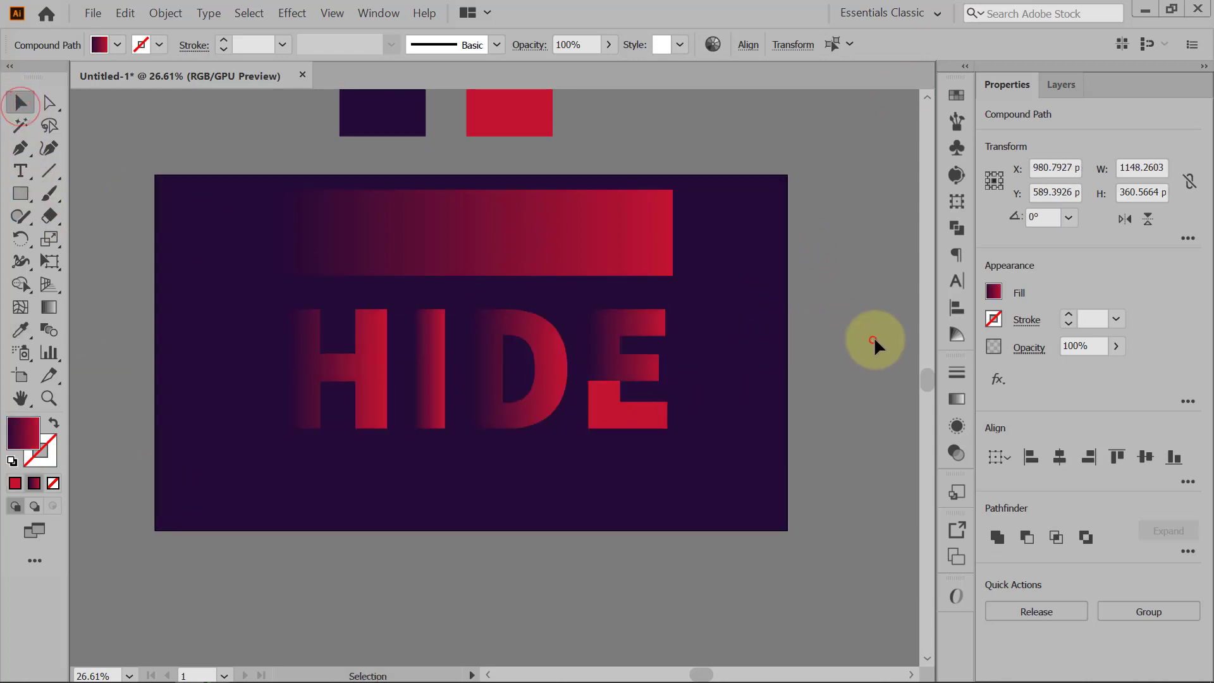
- Set the gradient angle of the full H, I, D and E letters to 90°
click(602, 342)
shift+click(553, 365)
shift+click(427, 379)
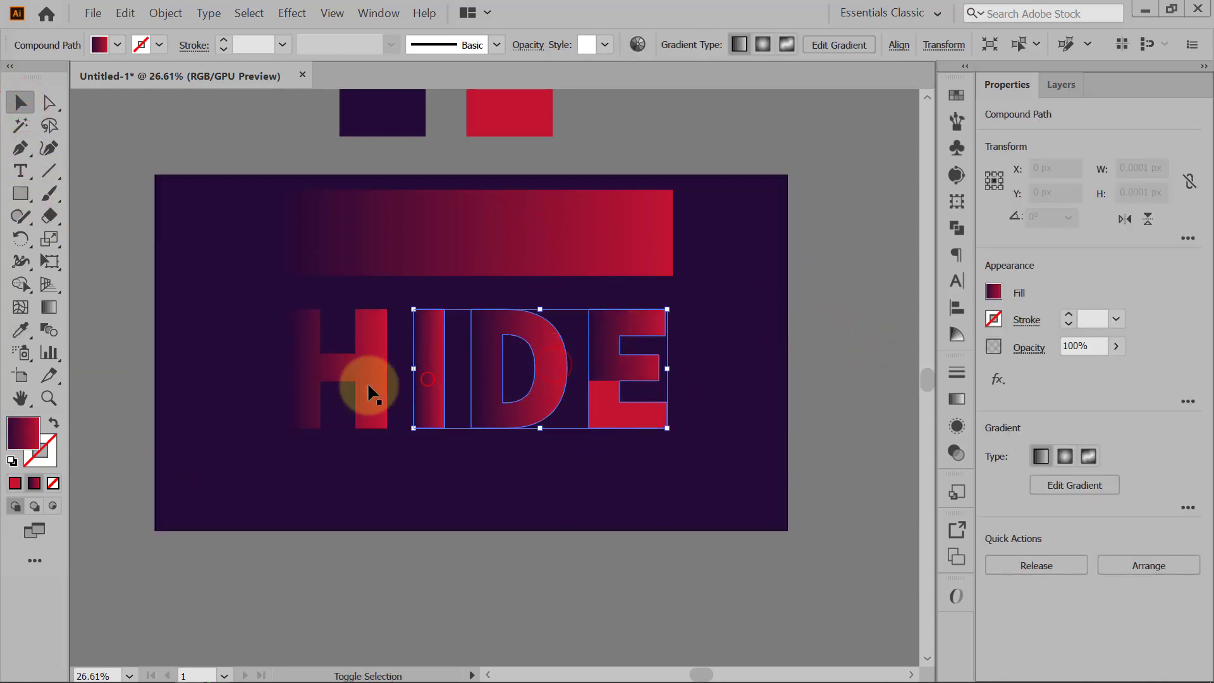
shift+click(367, 382)
click(956, 399)
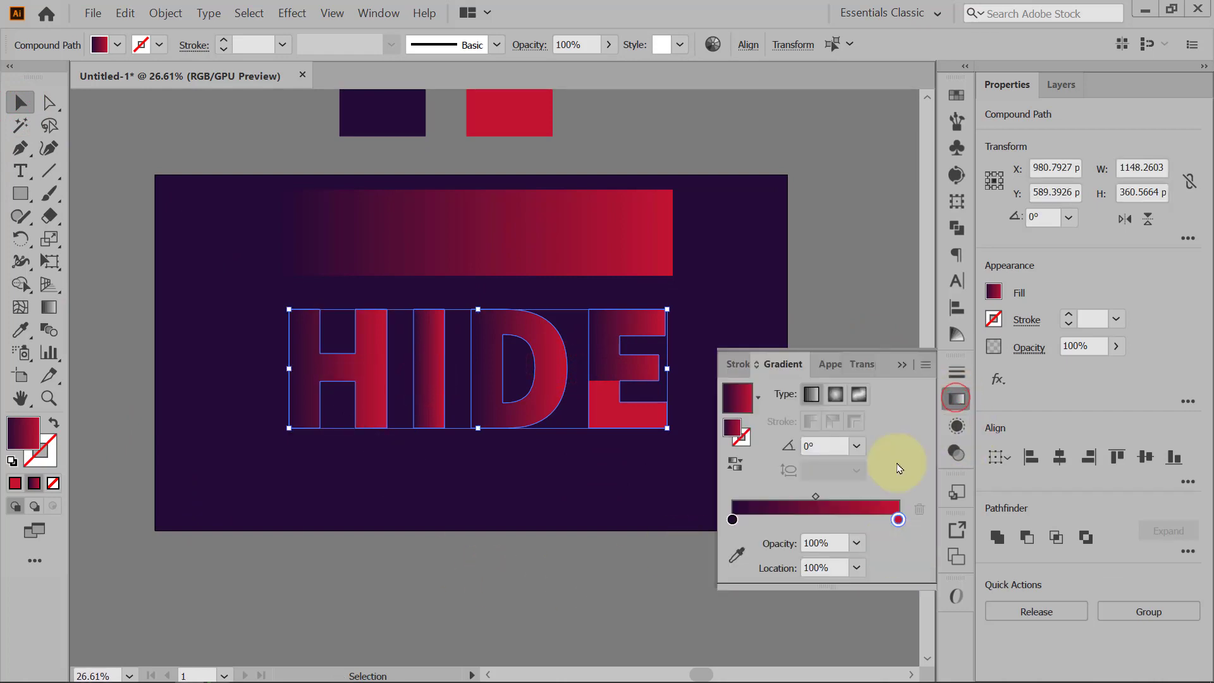
click(856, 445)
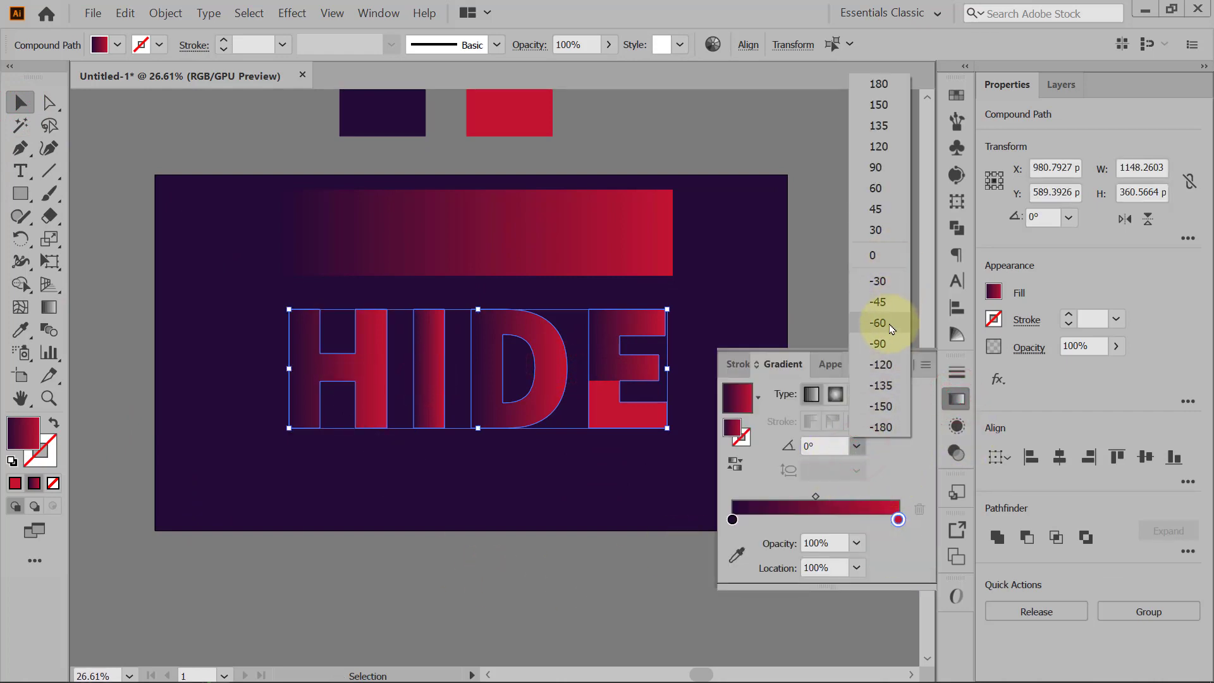
click(892, 344)
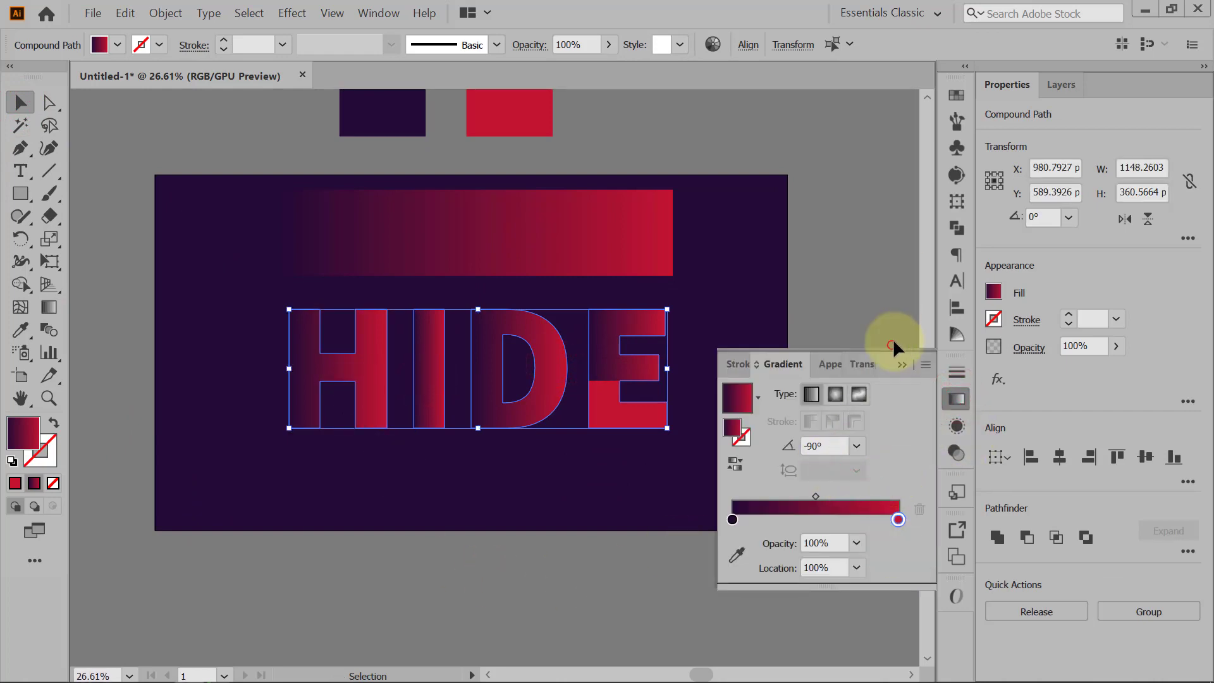
click(855, 445)
click(878, 167)
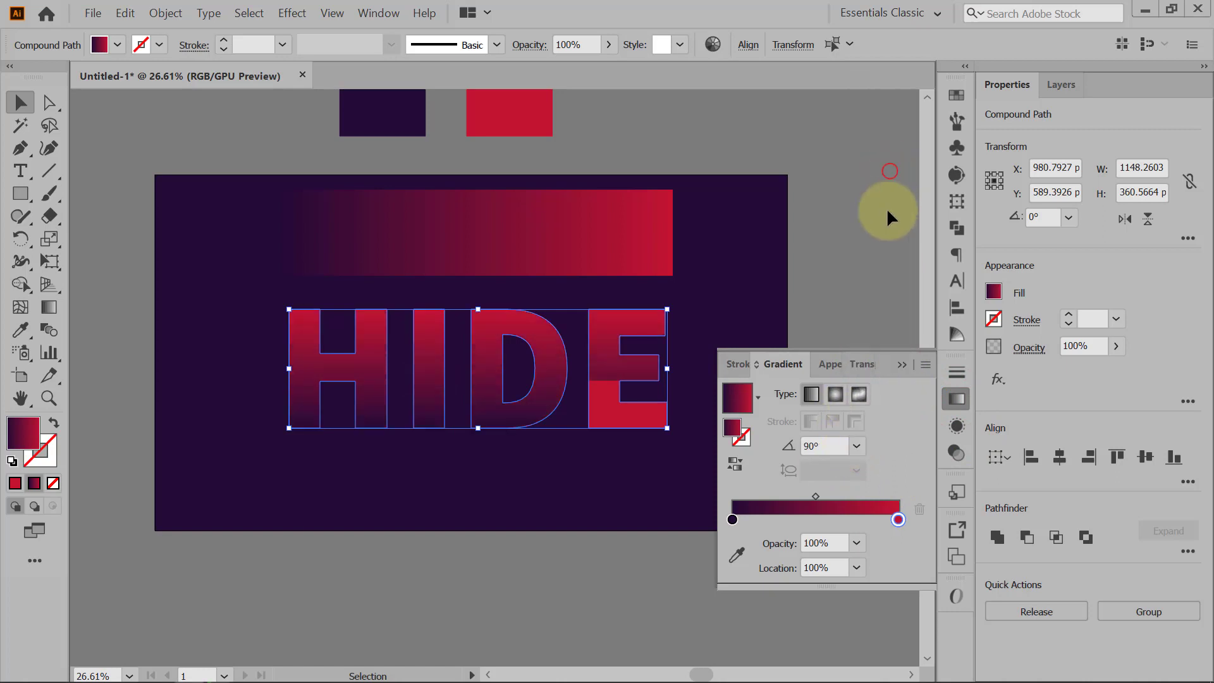
click(911, 367)
- Copy the gradient bar's fill onto the separate lower piece of the E with the Eyedropper
click(640, 417)
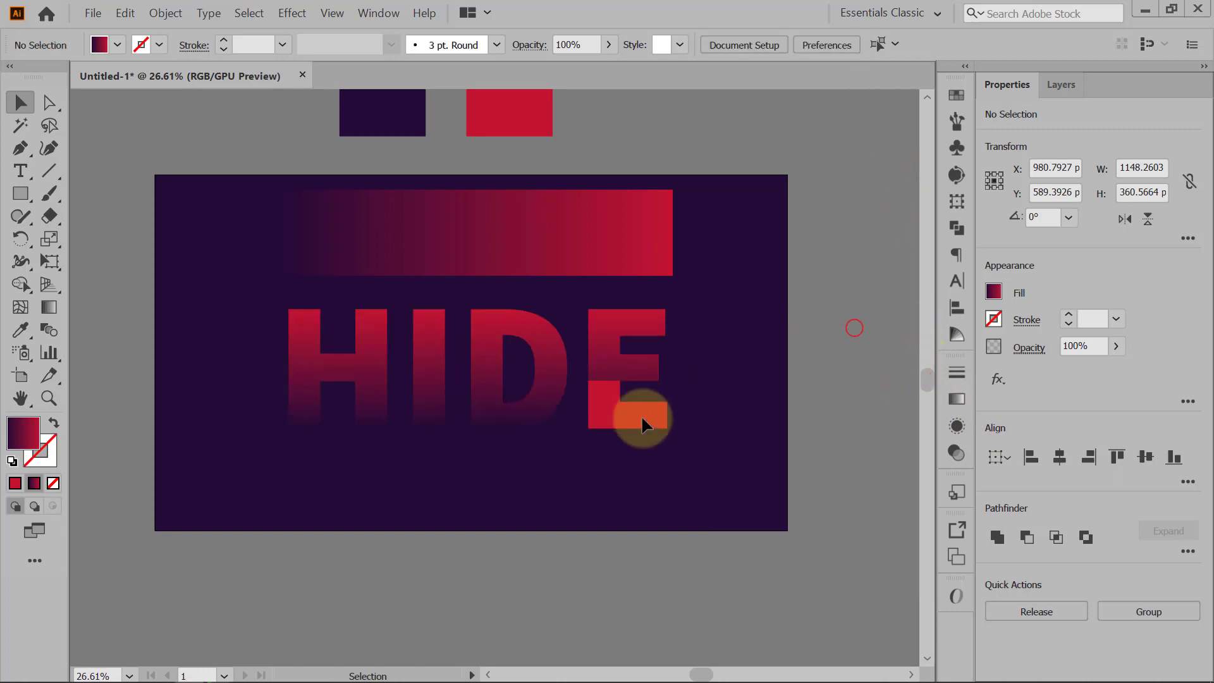
key(i)
click(519, 236)
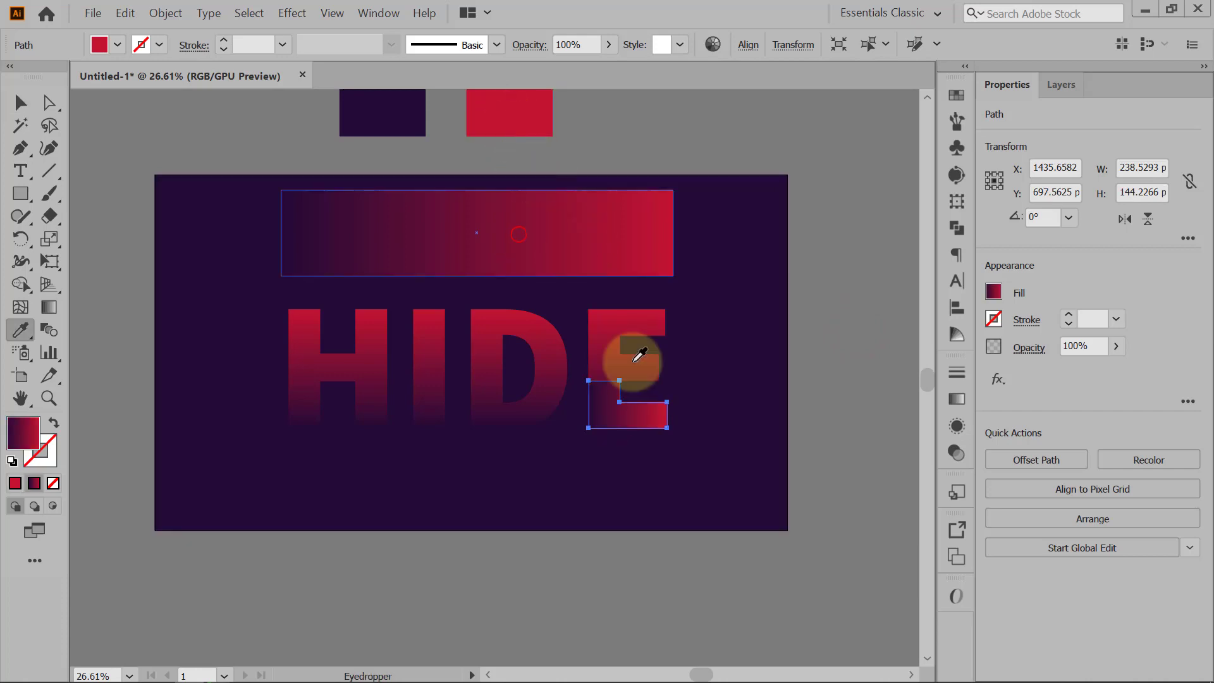
key(v)
click(833, 348)
drag(761, 411, 781, 421)
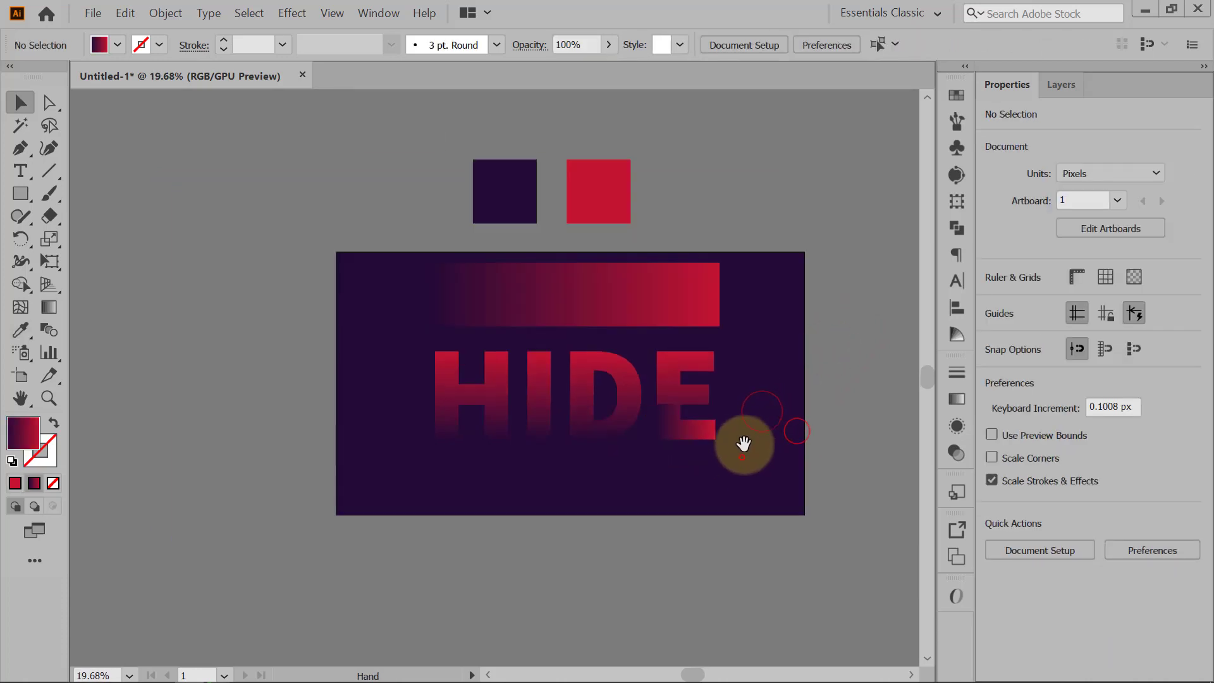
click(741, 457)
drag(709, 432, 875, 410)
drag(761, 428, 682, 455)
drag(671, 459, 579, 480)
drag(605, 384, 779, 363)
key(ctrl+z)
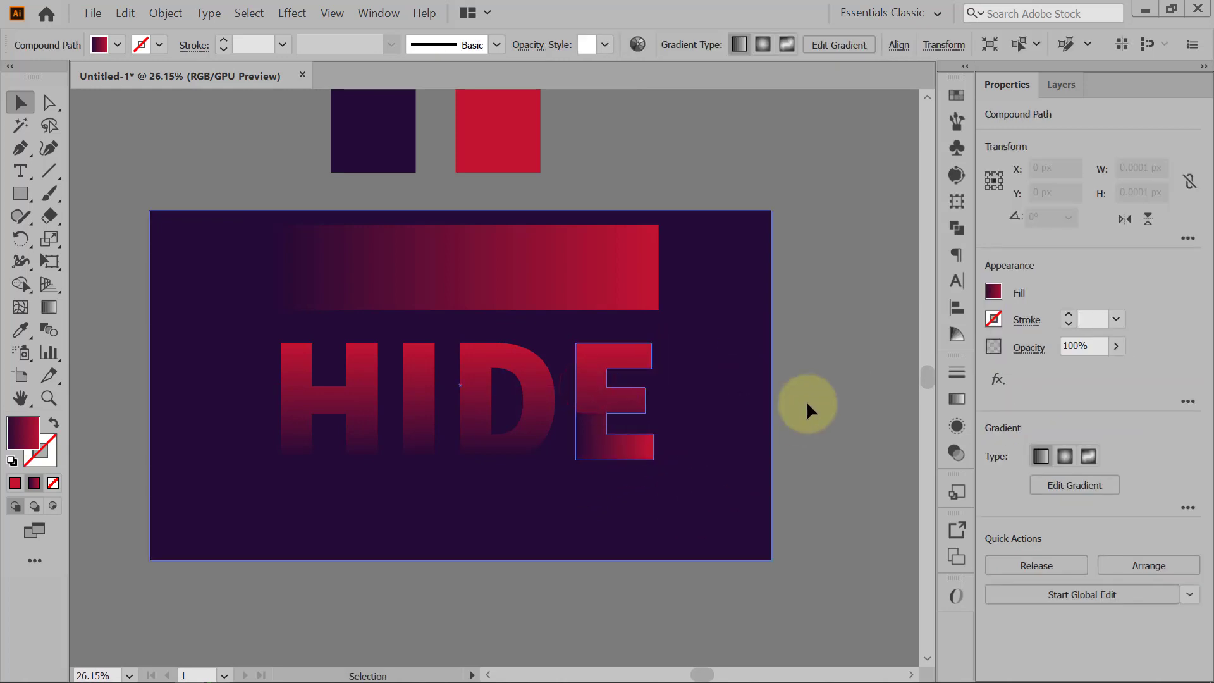
click(811, 403)
click(604, 452)
drag(487, 295, 583, 279)
key(ctrl+z)
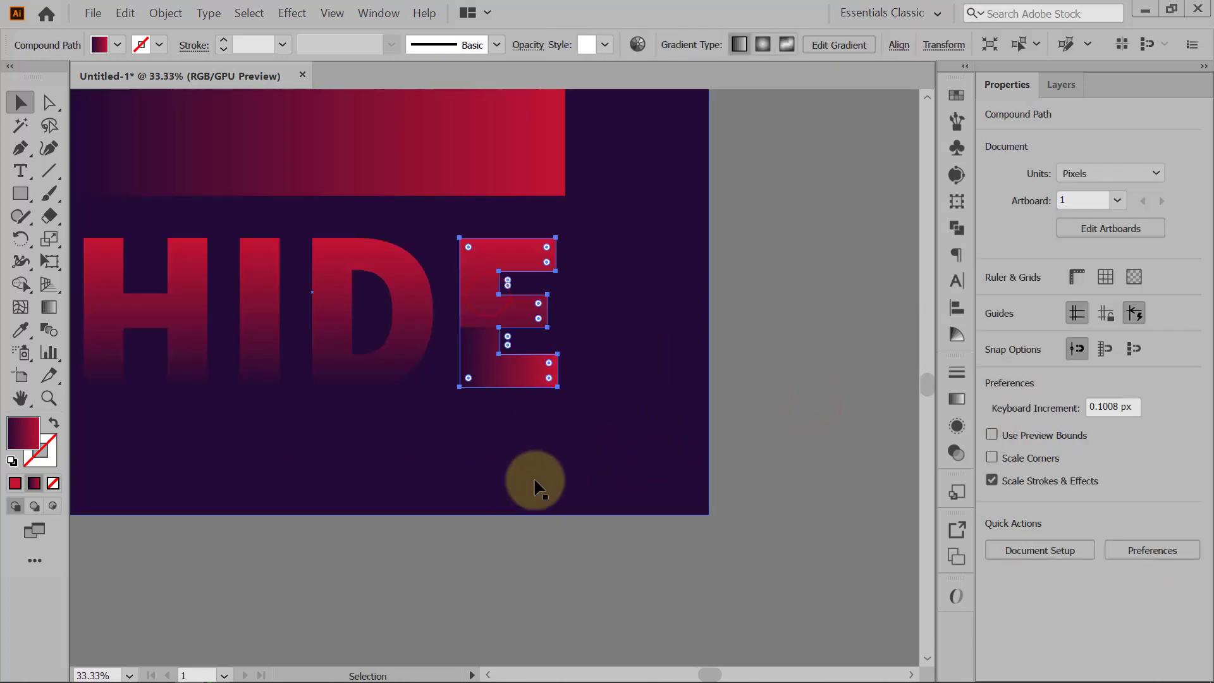
- Try a vertical gradient on the E's lower piece, running from below the letter up to its top, and undo it
click(726, 350)
click(491, 365)
key(g)
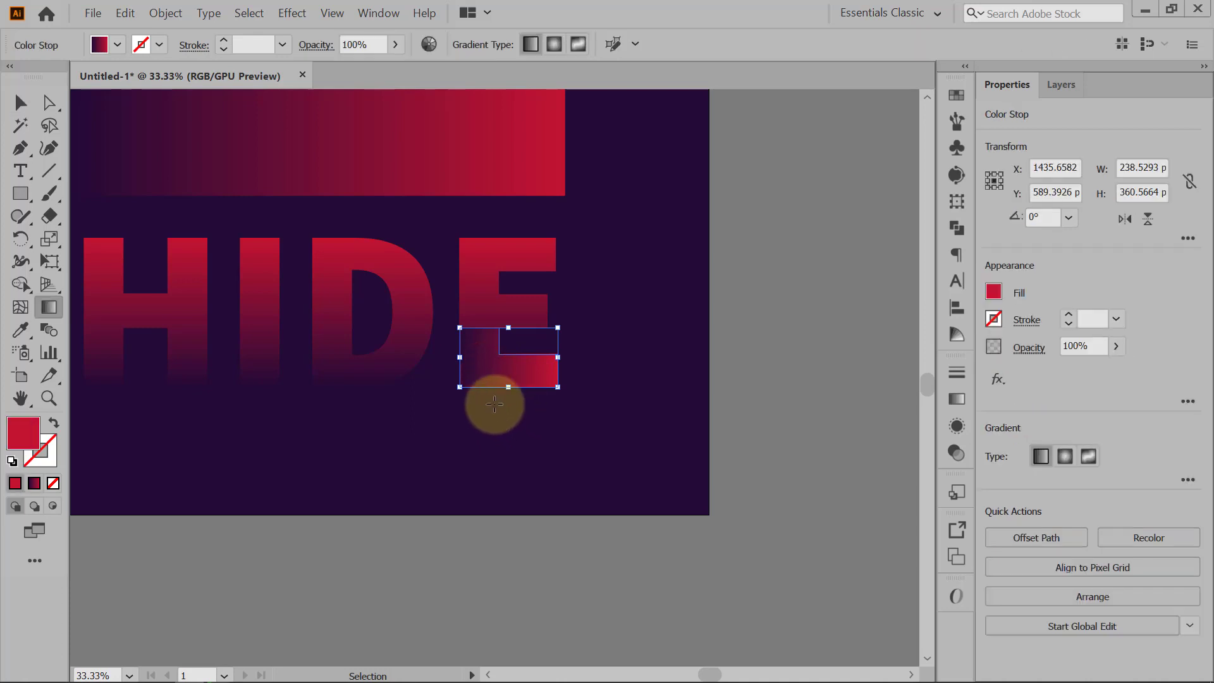
drag(485, 422, 487, 256)
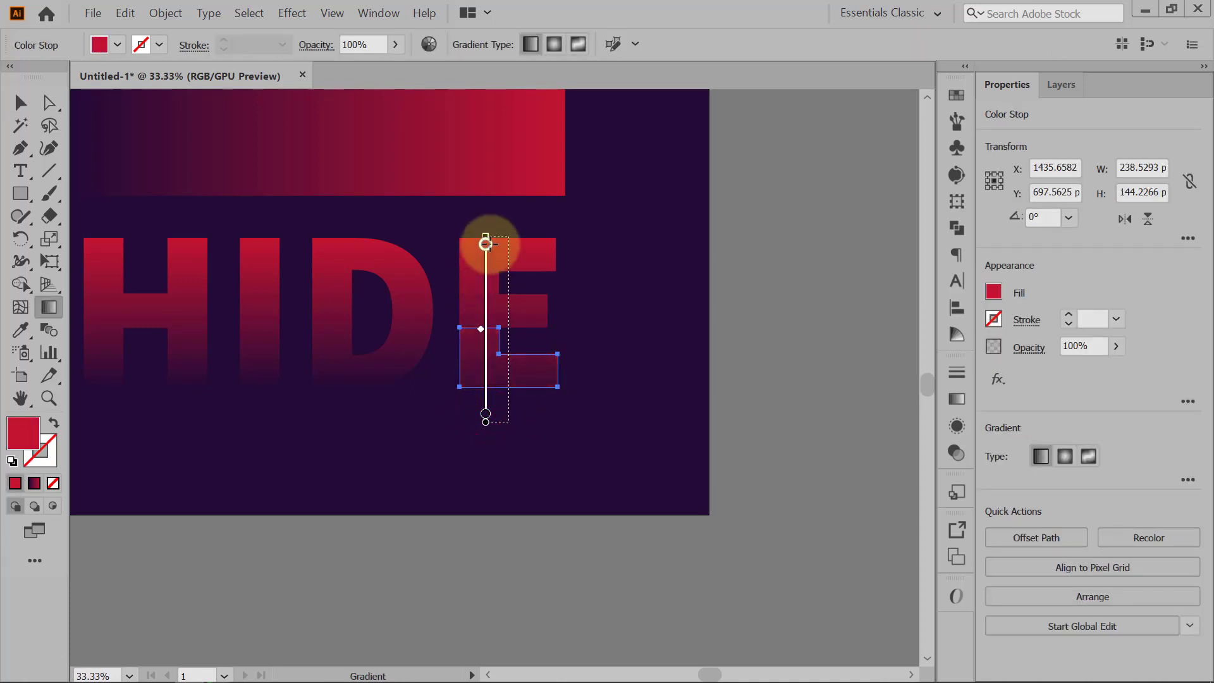
click(24, 101)
click(740, 278)
drag(688, 381, 672, 473)
drag(670, 460, 741, 432)
key(ctrl+z)
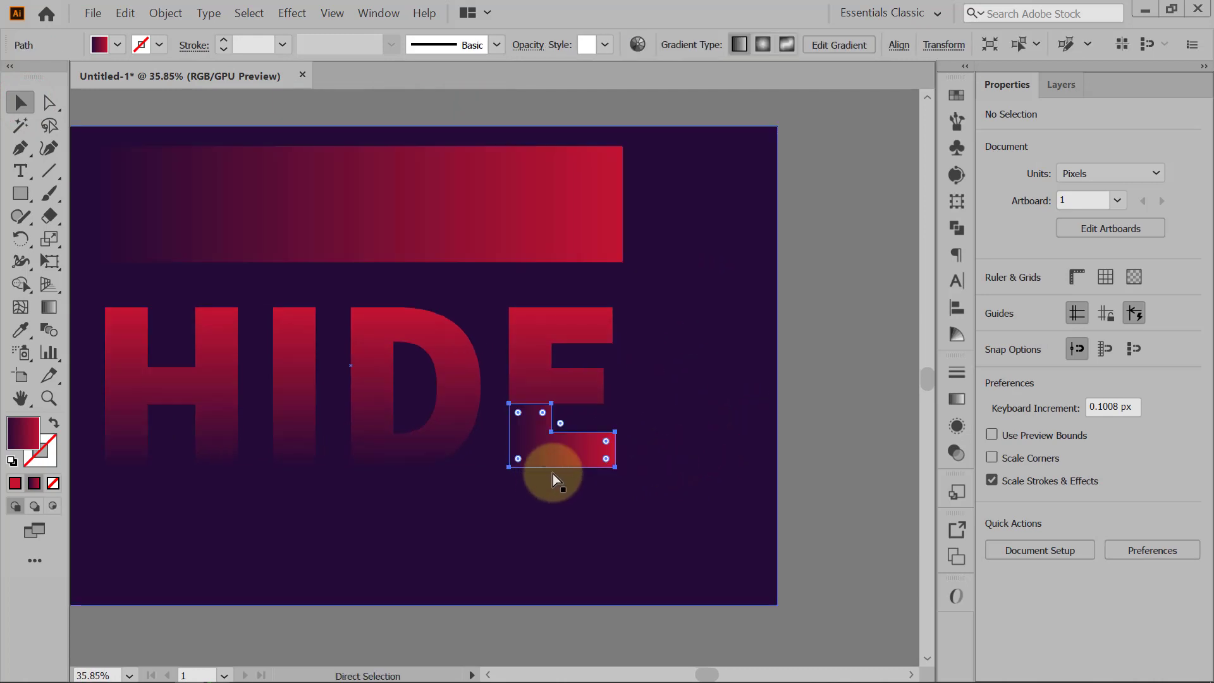
- Redraw the horizontal gradient on the E's lower piece so it extends beyond both sides of the letter
click(824, 385)
click(563, 446)
key(g)
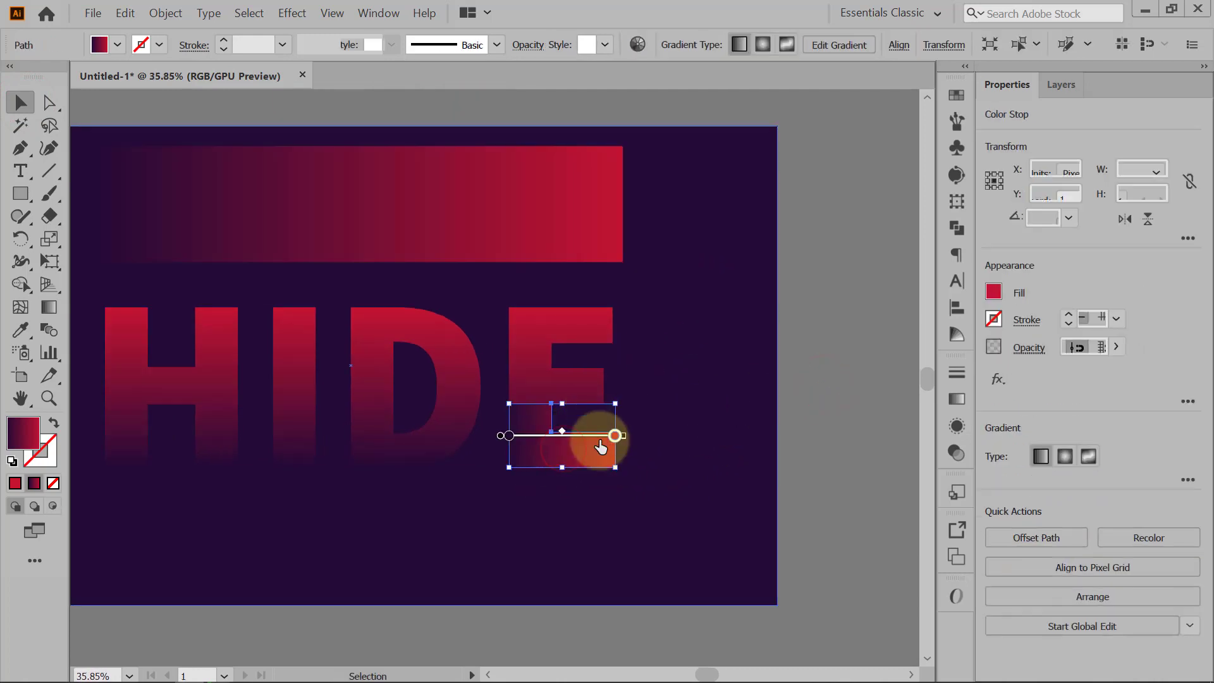
drag(482, 436, 685, 436)
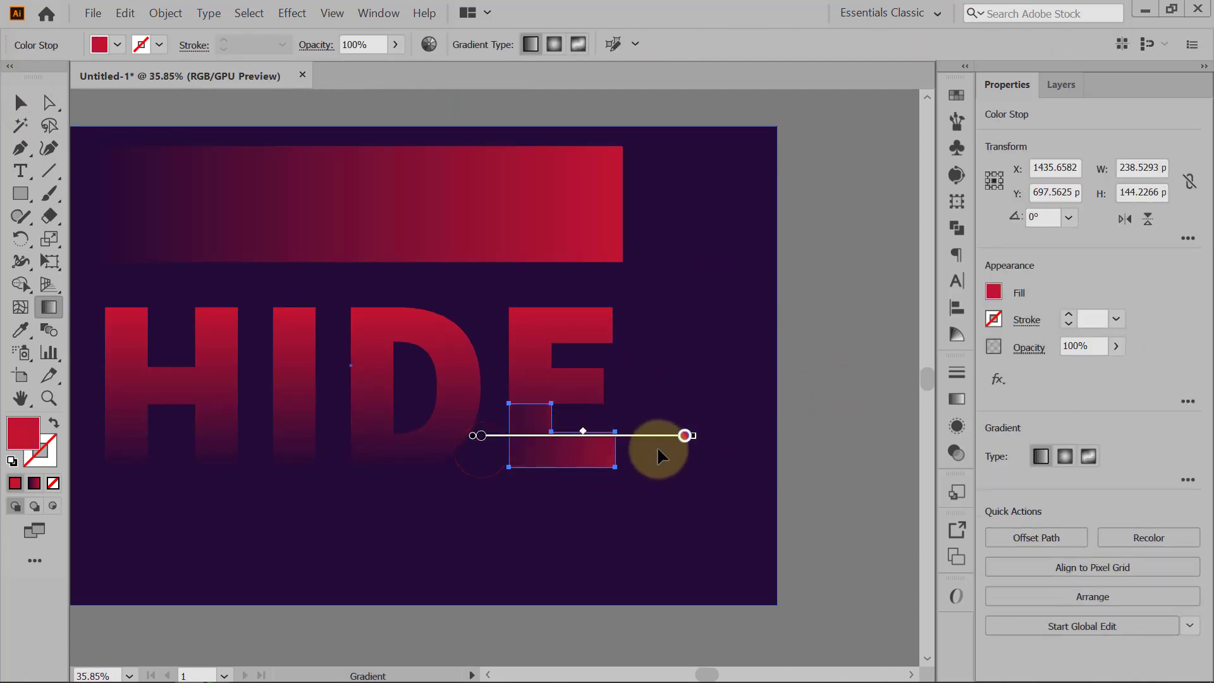
drag(582, 434, 620, 433)
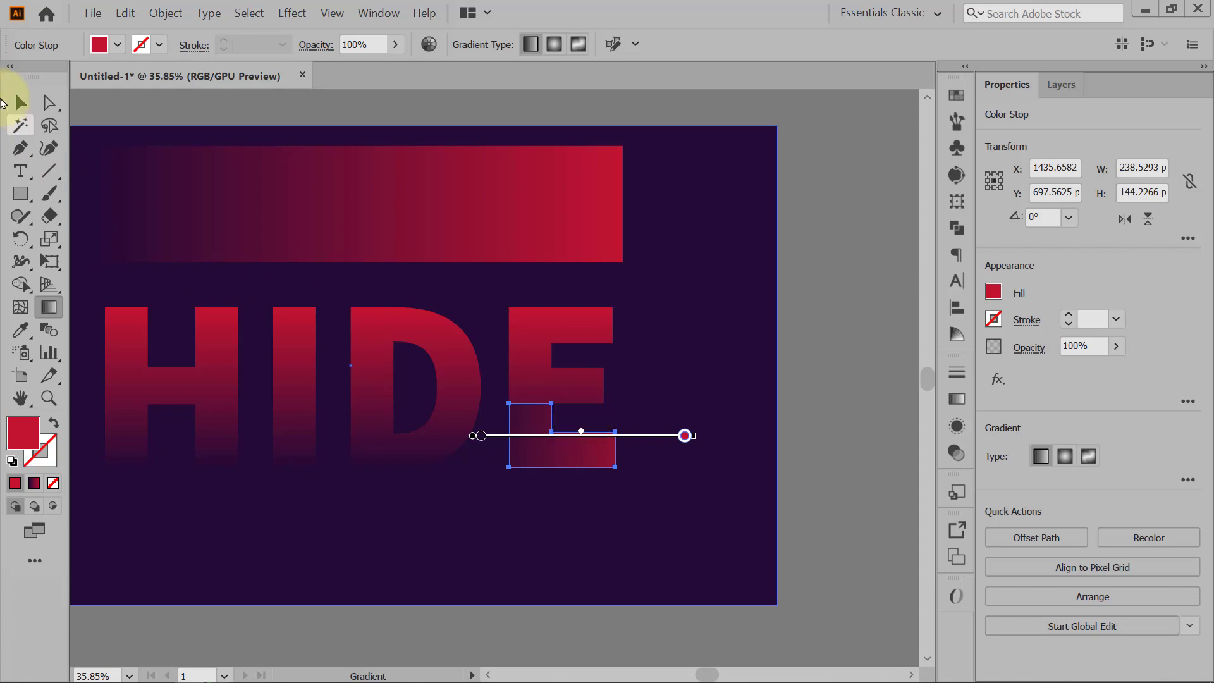
click(9, 99)
click(858, 333)
- Copy the letter D and paste the duplicate in front of the original
drag(732, 395, 689, 412)
drag(681, 424, 672, 455)
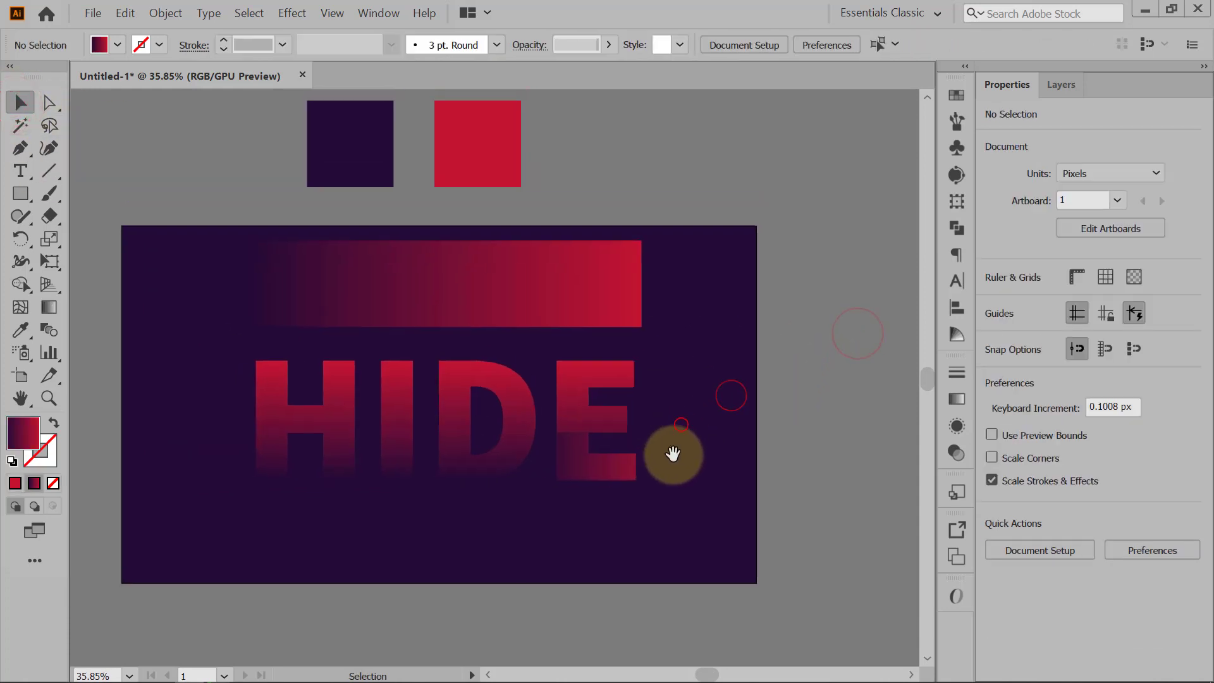
drag(740, 432, 691, 442)
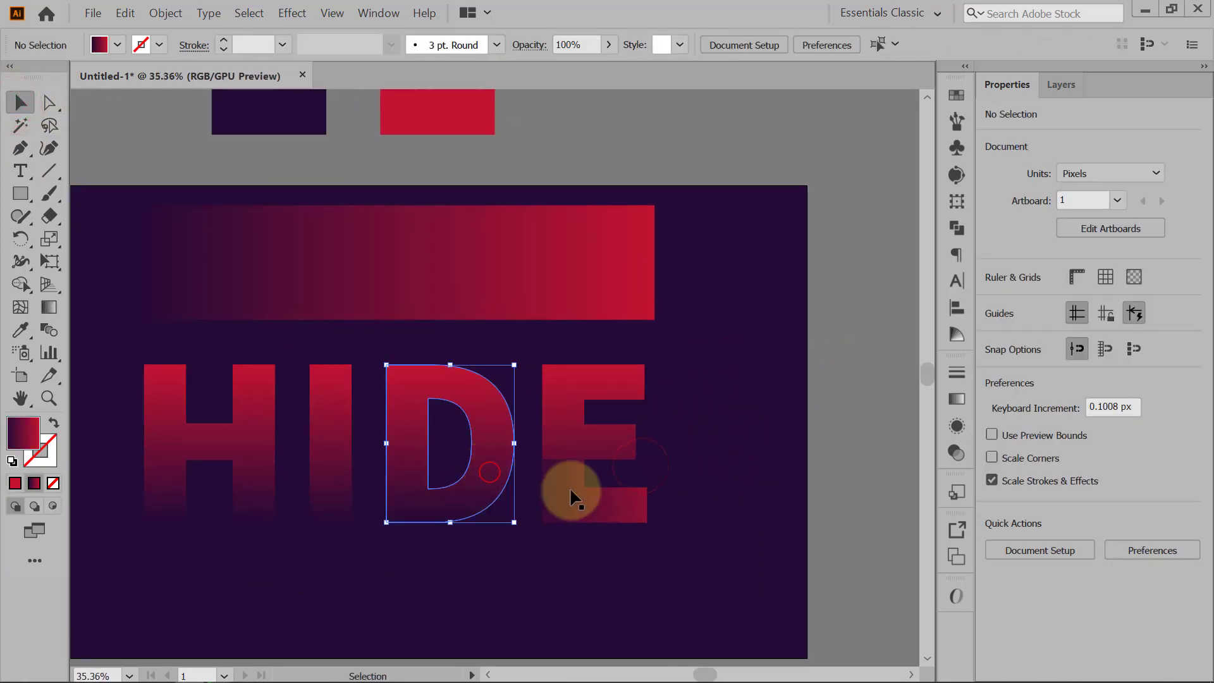
drag(474, 506, 529, 497)
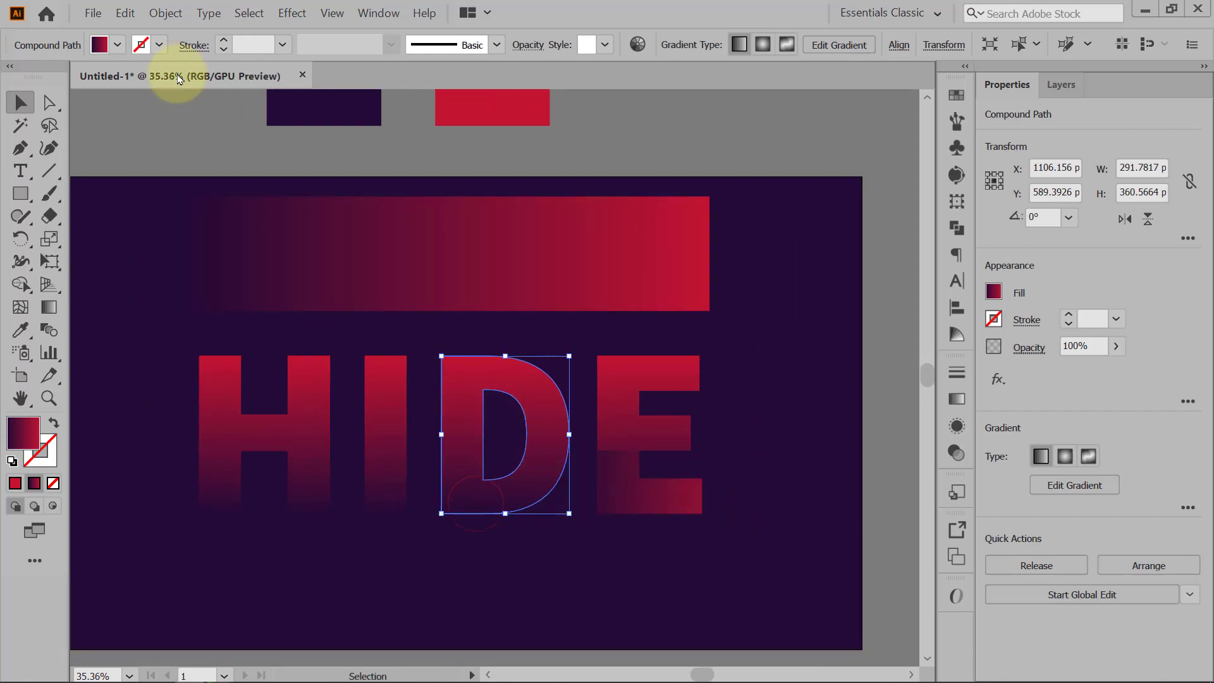
click(125, 14)
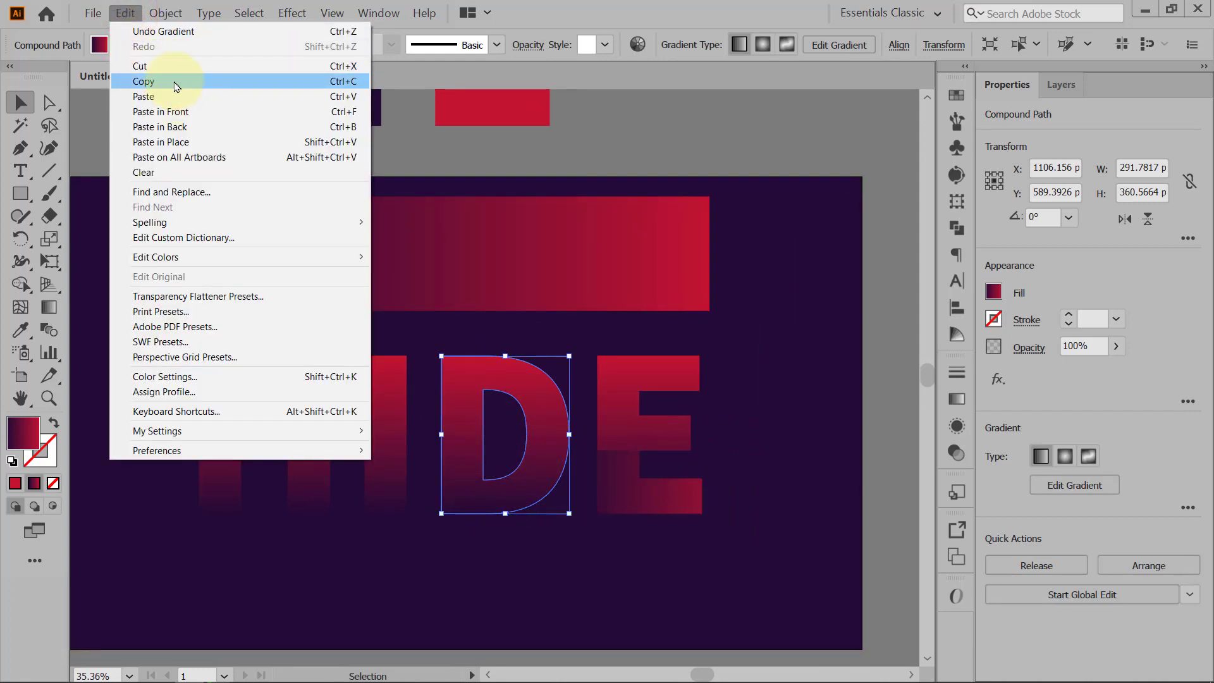
click(175, 85)
click(125, 13)
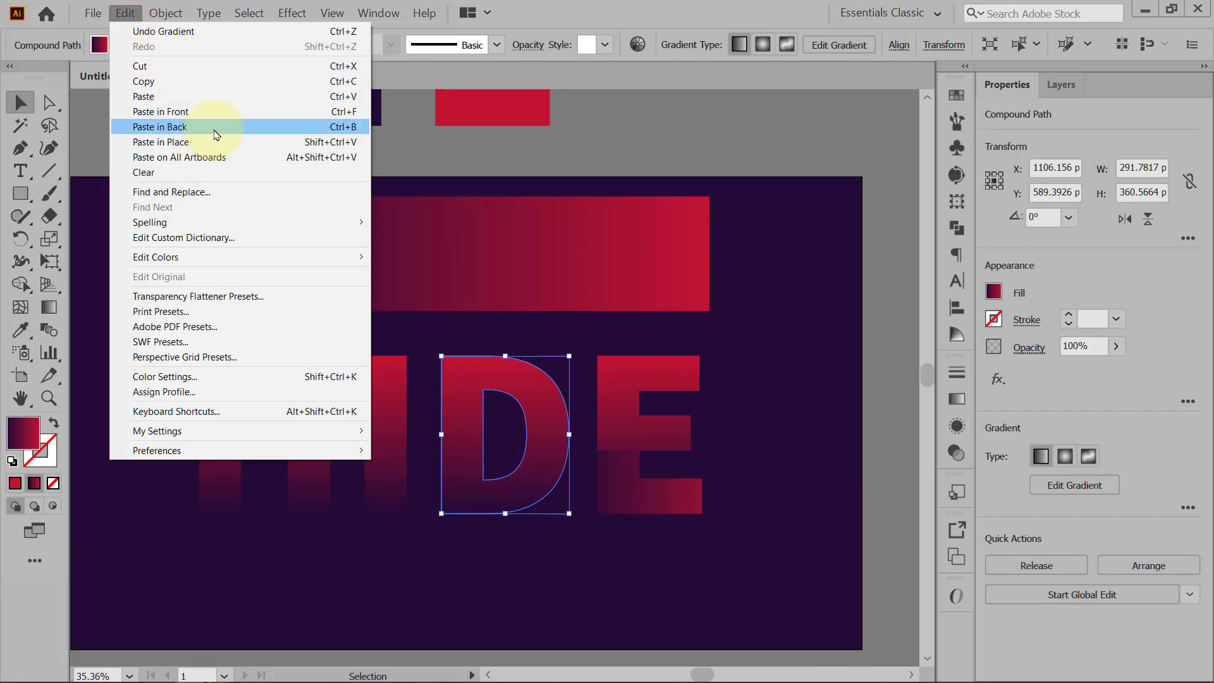
click(221, 115)
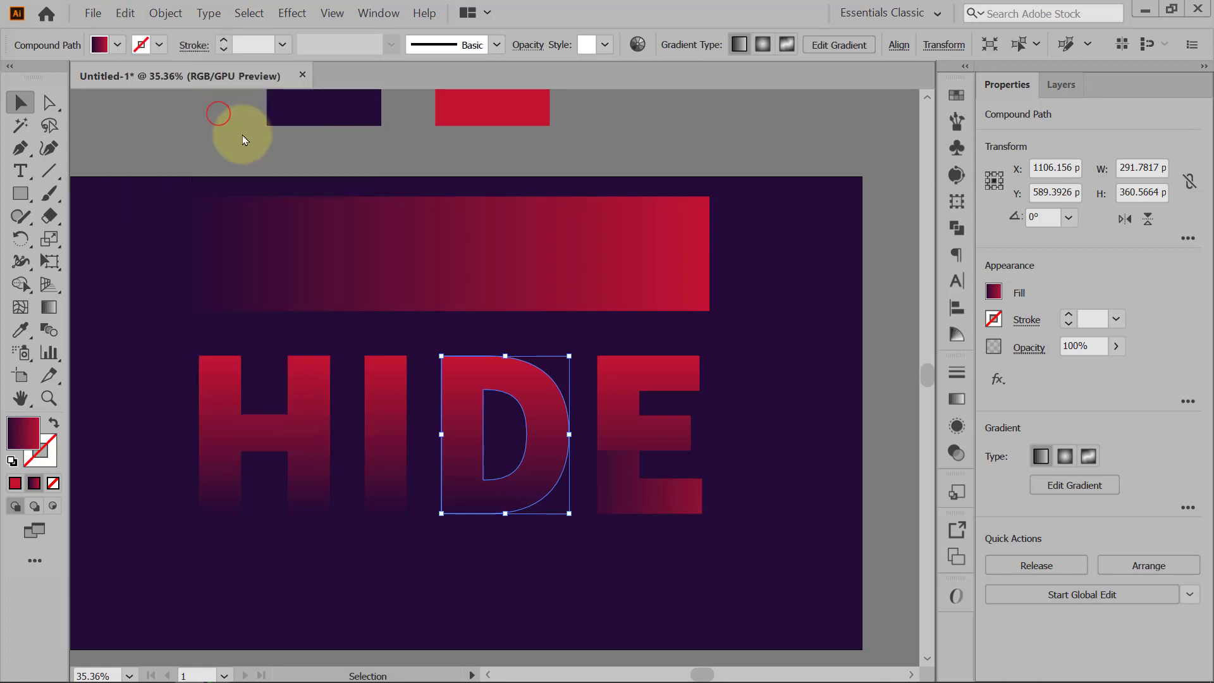
- Draw a closed rectangle with the Pen tool over the D's stem, ending at the counter's inner edge and overshooting the letter's other sides
drag(621, 445, 595, 366)
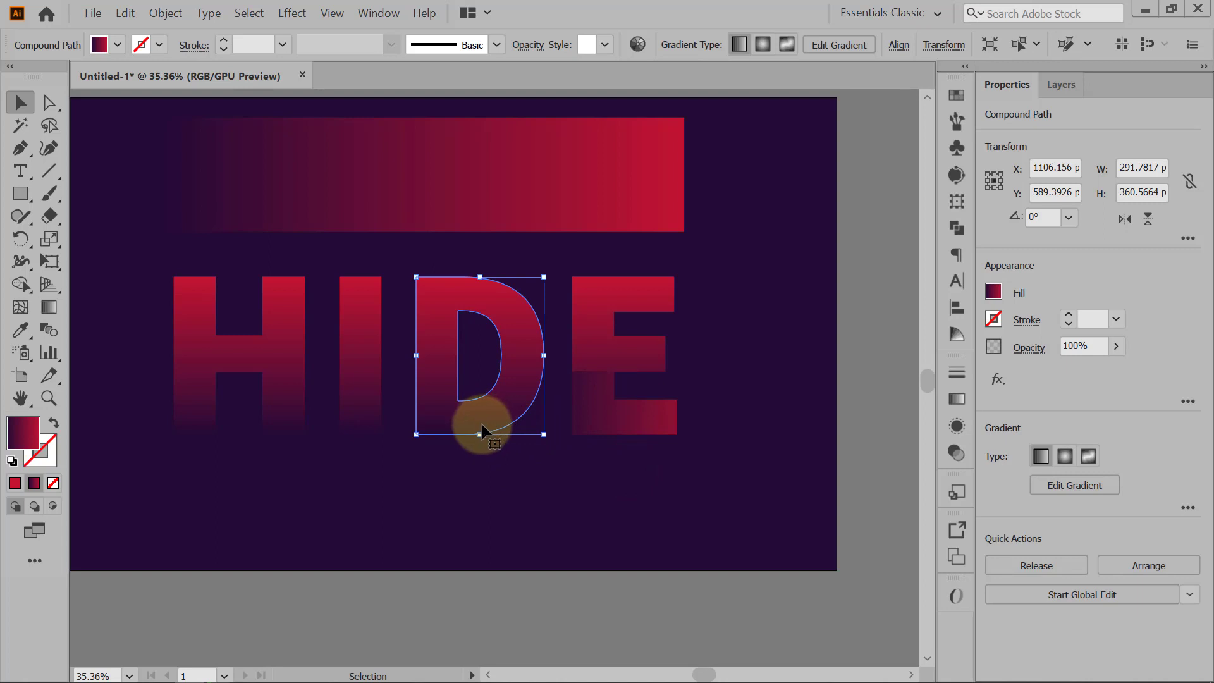
key(ctrl)
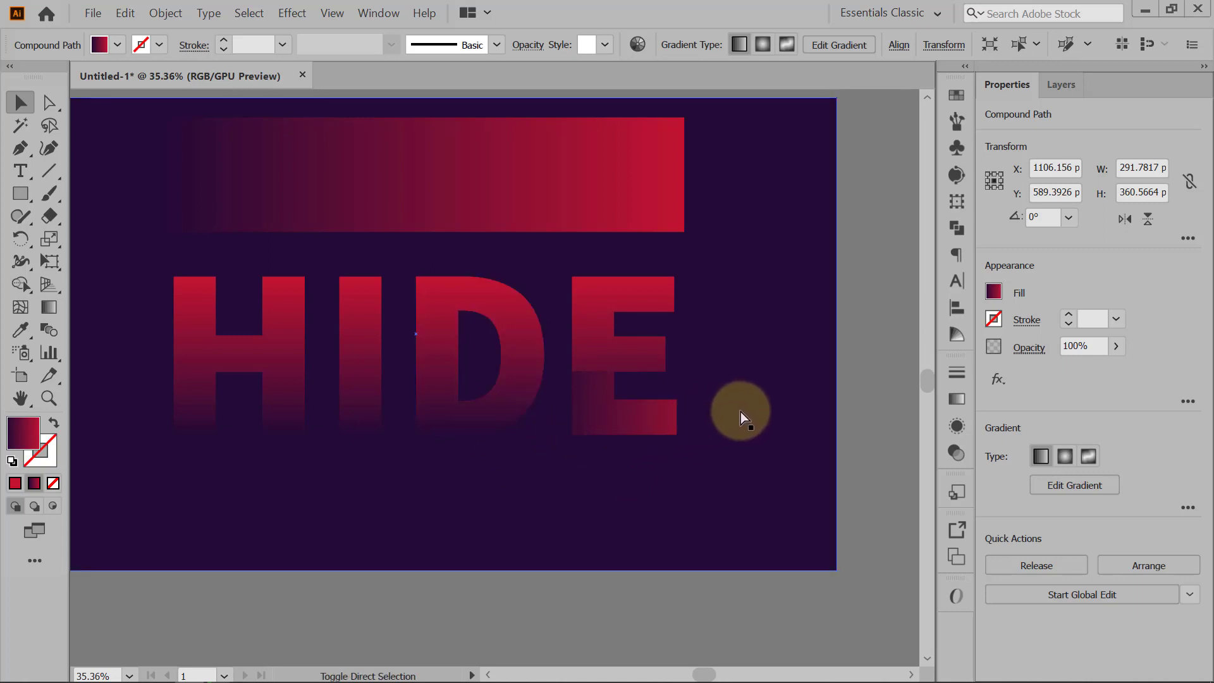
click(741, 412)
key(p)
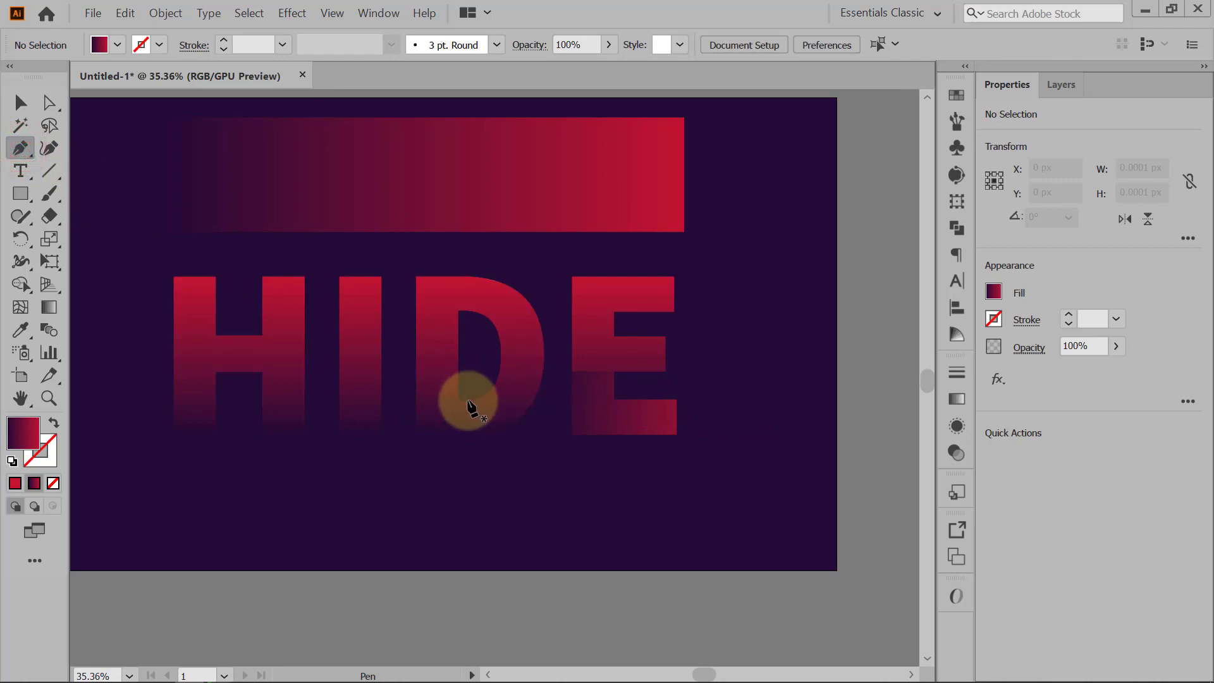
scroll(465, 405, up, 1)
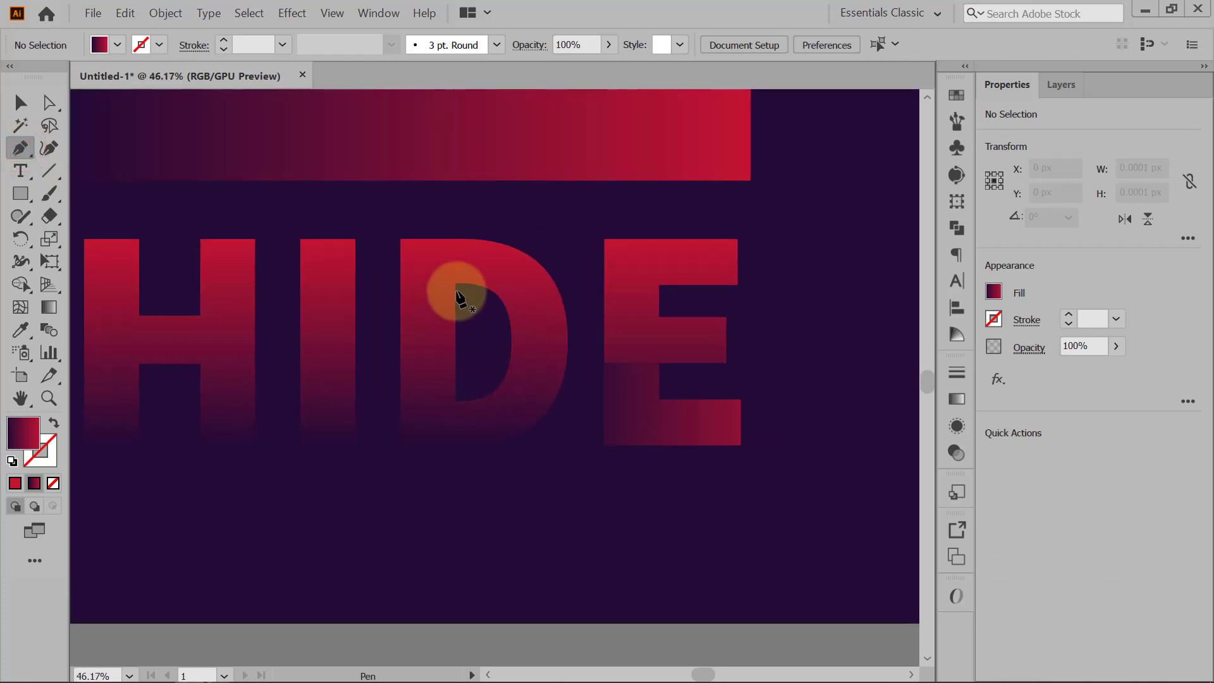
drag(456, 301, 387, 231)
click(386, 230)
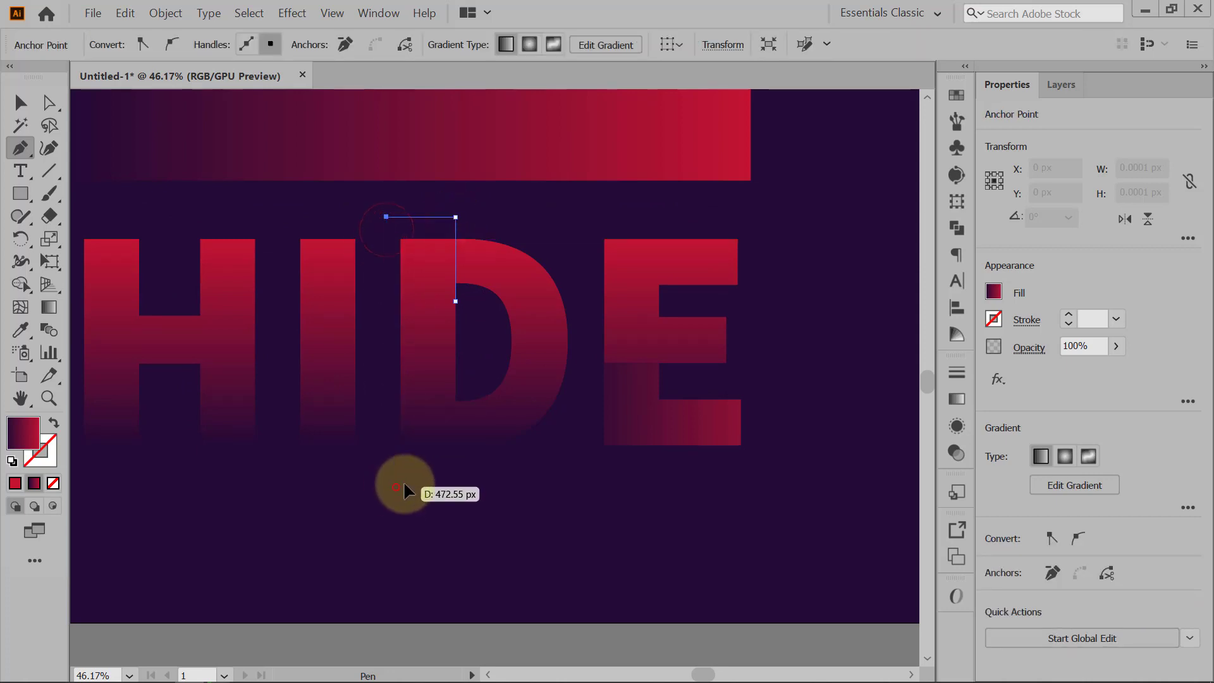
click(387, 487)
click(457, 486)
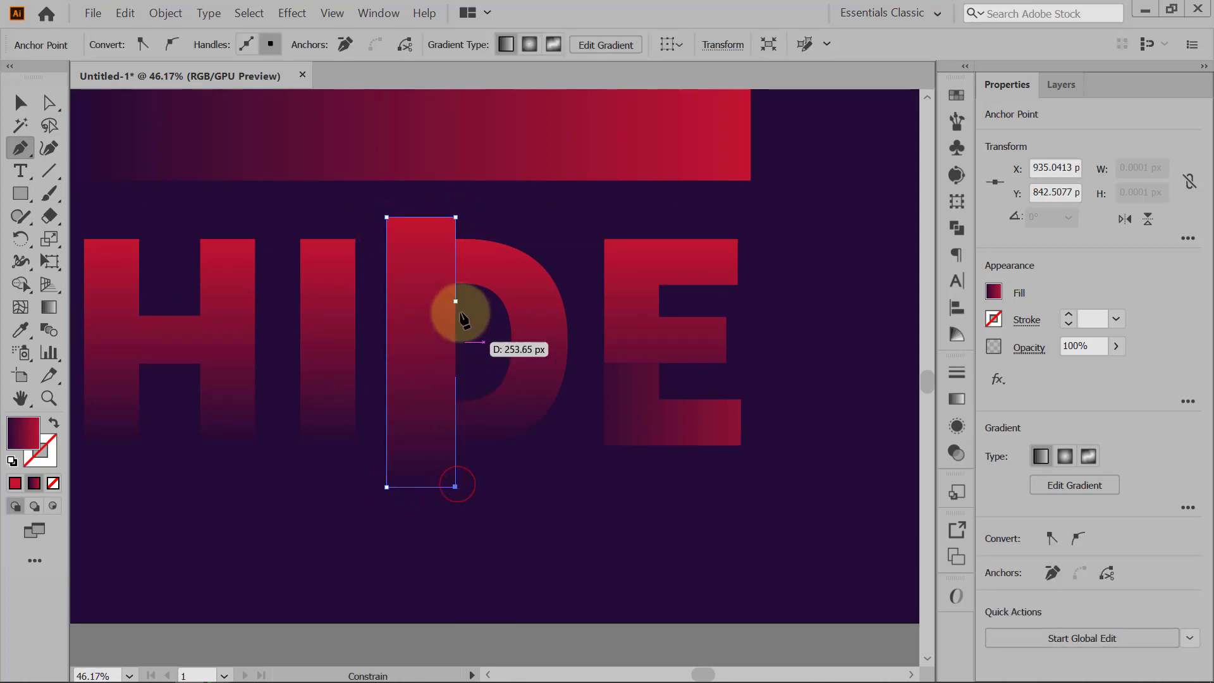
click(19, 104)
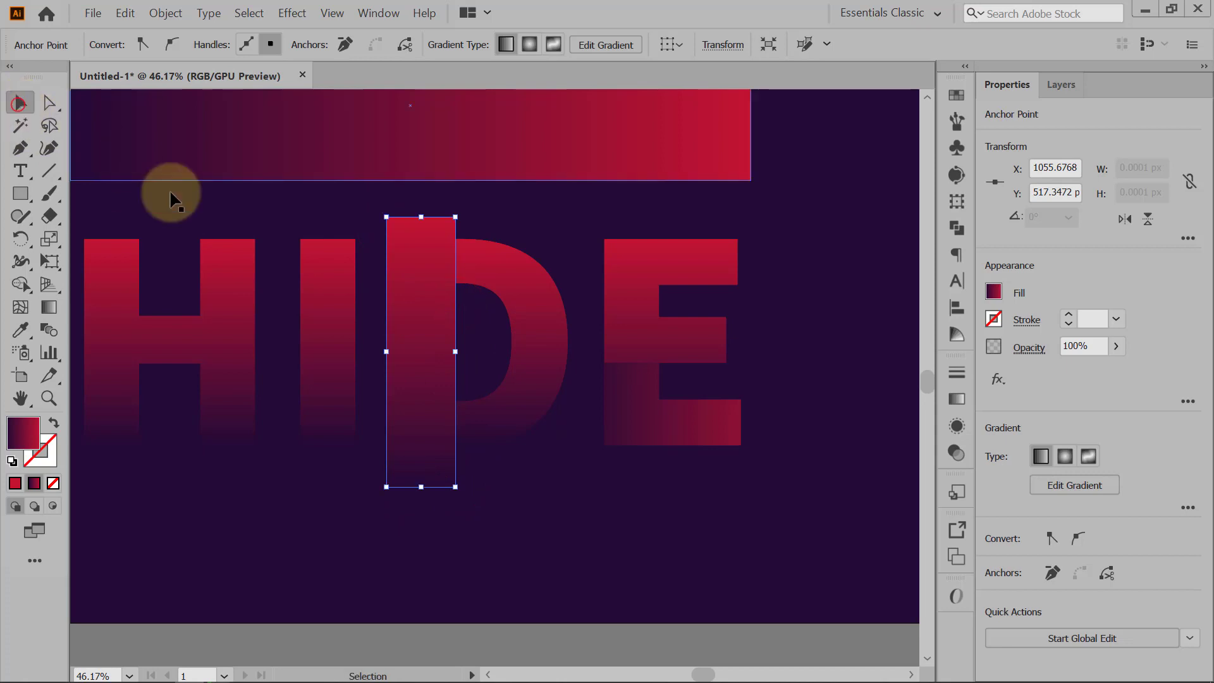
- Intersect the rectangle with the duplicate D using Pathfinder, leaving a separate stem piece on the letter
drag(494, 347, 422, 400)
click(831, 353)
click(458, 362)
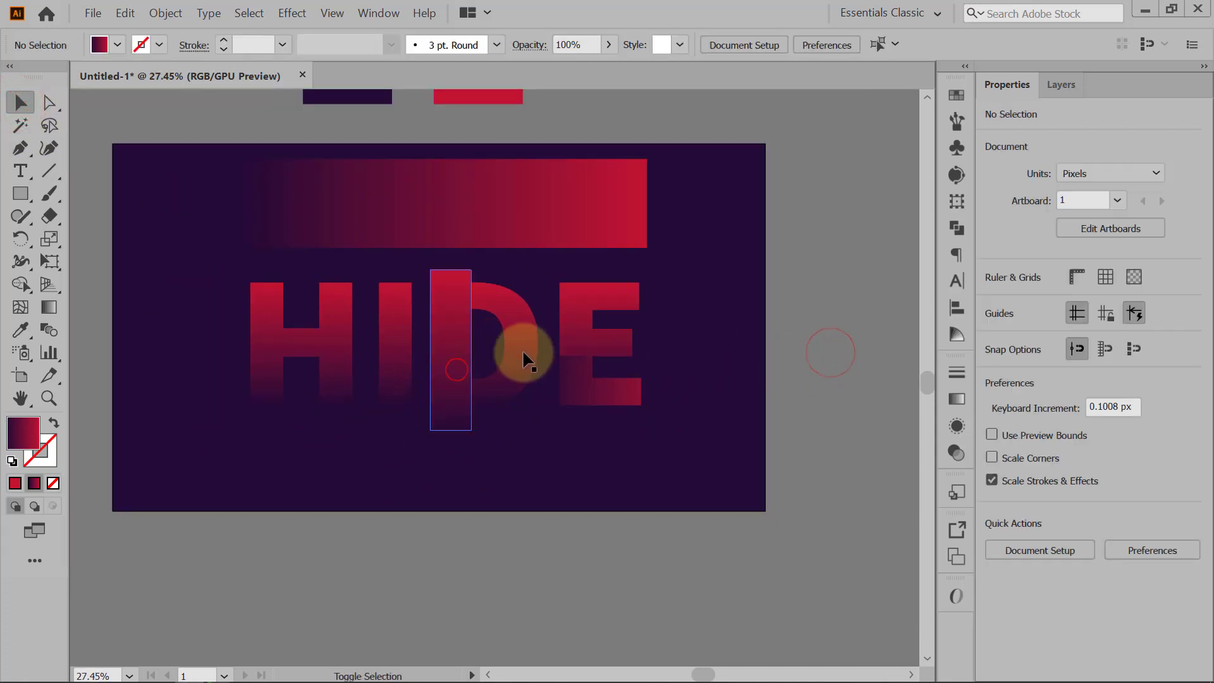
shift+click(525, 352)
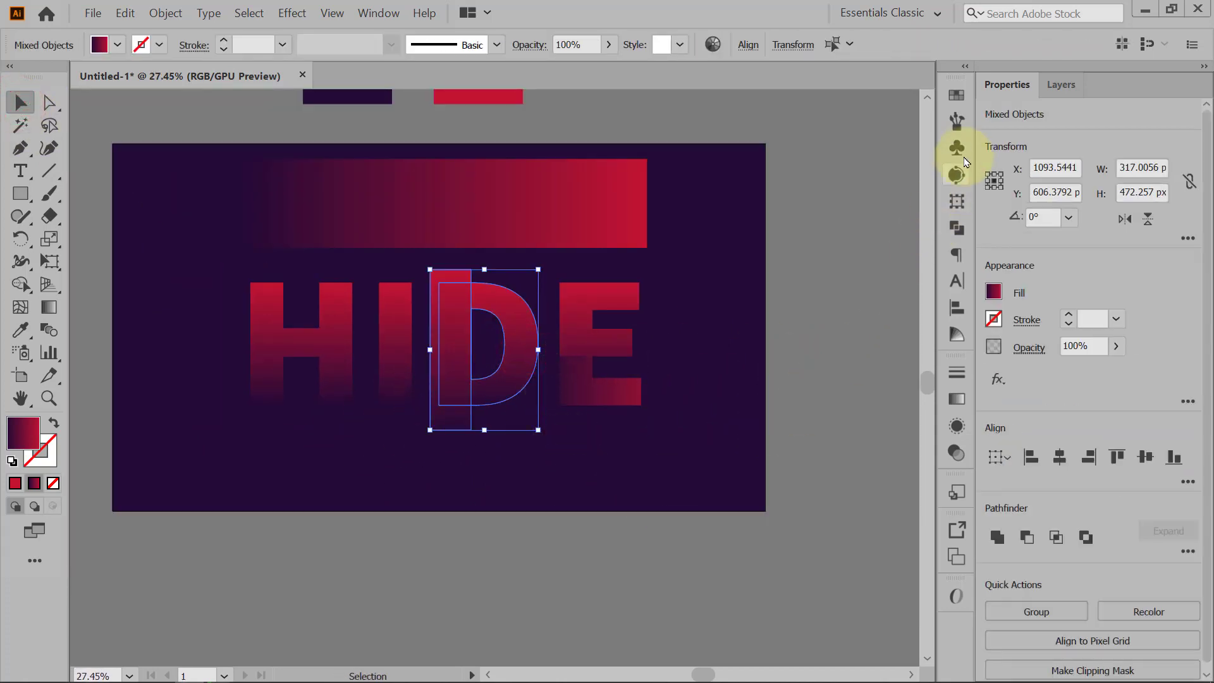
click(958, 227)
click(809, 179)
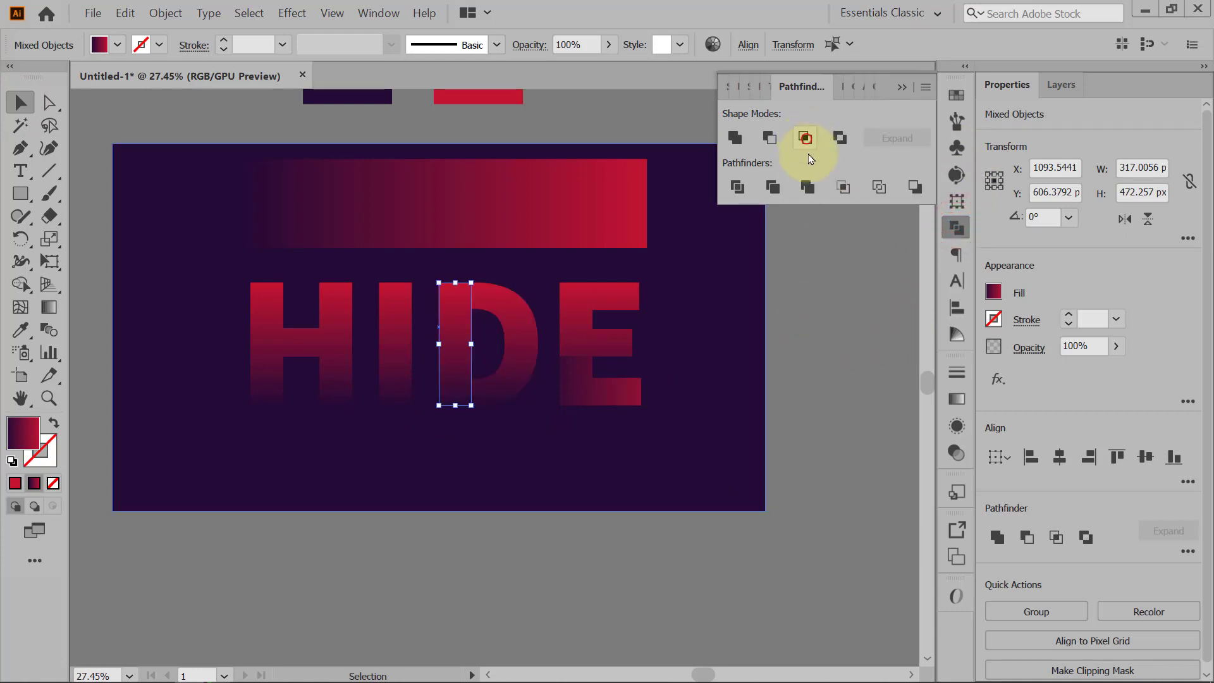
click(901, 87)
click(711, 343)
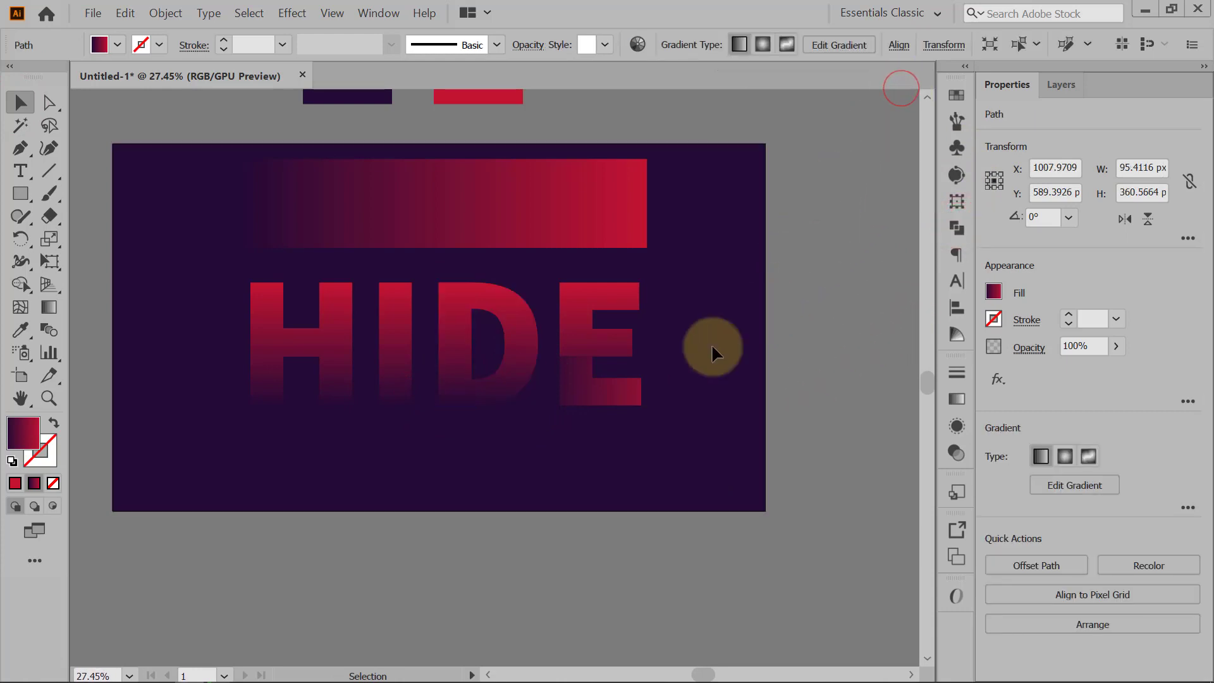
- Apply a horizontal gradient to the D's stem piece, with red beyond its left side and dark purple beyond its right
click(464, 383)
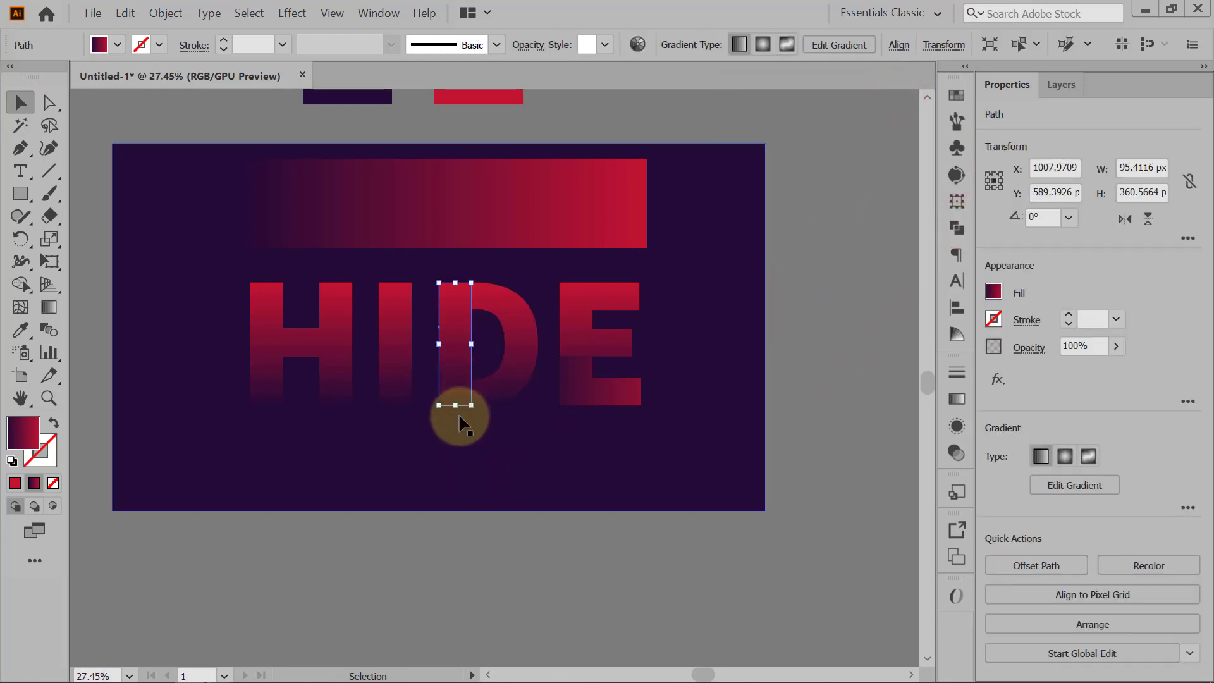
key(g)
click(455, 282)
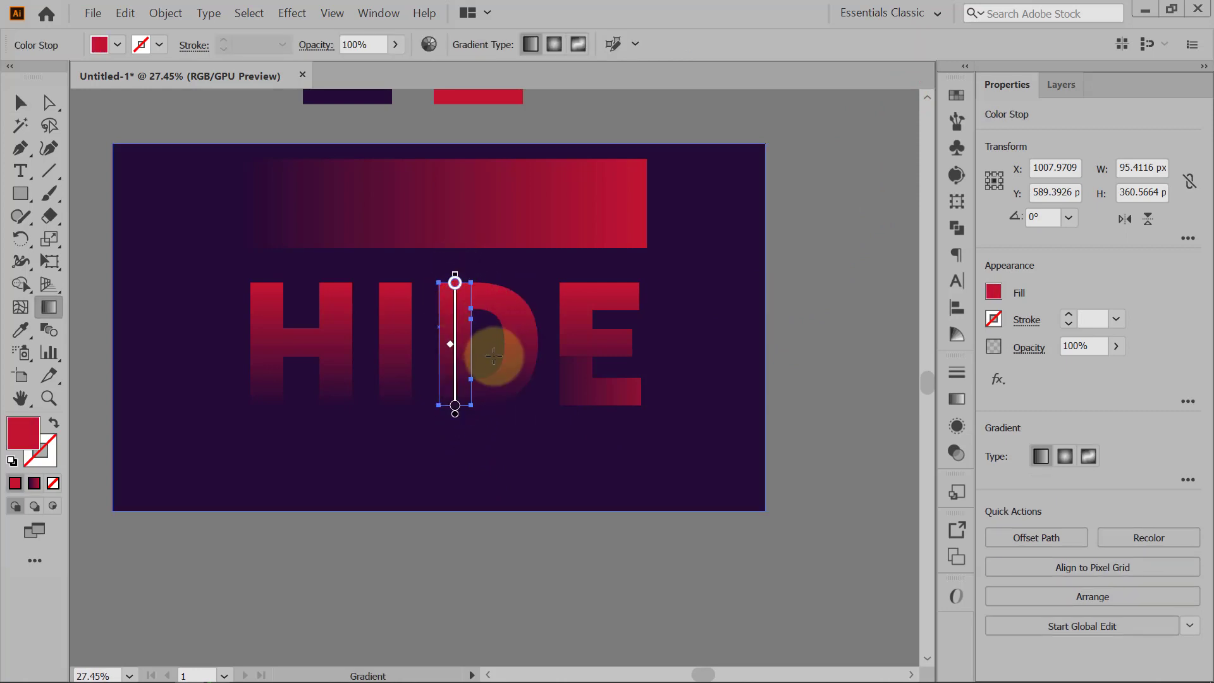
drag(495, 344, 405, 344)
click(23, 103)
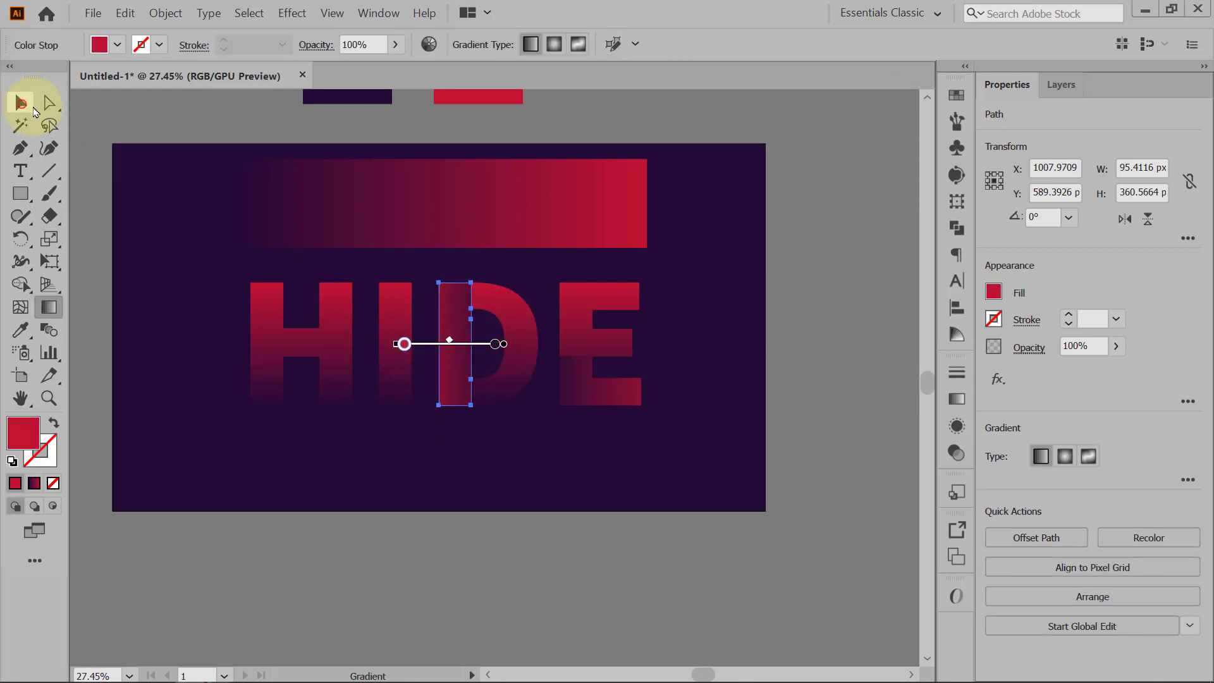
click(845, 341)
drag(689, 383, 672, 444)
drag(563, 451, 609, 444)
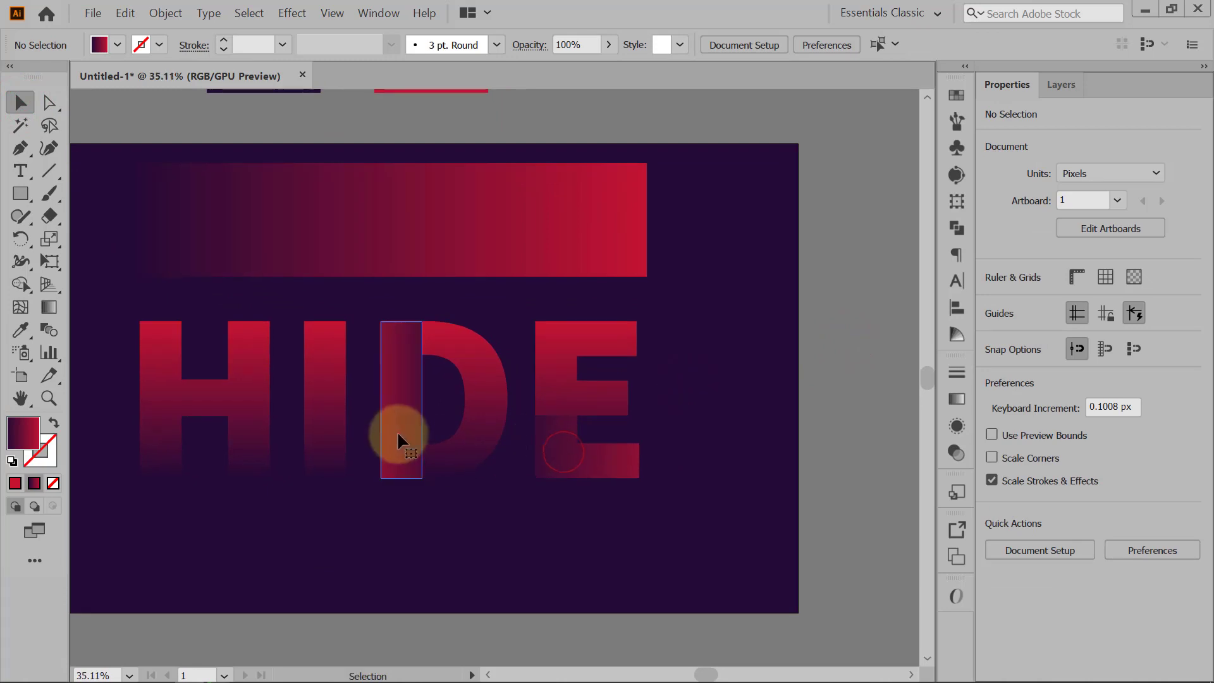
- Try a diagonal gradient on the D's stem piece, undo it, and extend the horizontal gradient's red end farther left
click(399, 430)
key(g)
mouse_move(365, 491)
mouse_down()
mouse_move(426, 314)
mouse_move(419, 347)
mouse_up()
key(ctrl+z)
mouse_move(359, 413)
mouse_down()
mouse_move(454, 417)
mouse_move(347, 423)
mouse_up()
mouse_move(303, 427)
mouse_down()
mouse_move(356, 423)
mouse_move(312, 424)
mouse_up()
mouse_move(382, 405)
mouse_down()
mouse_move(433, 405)
mouse_move(398, 408)
mouse_up()
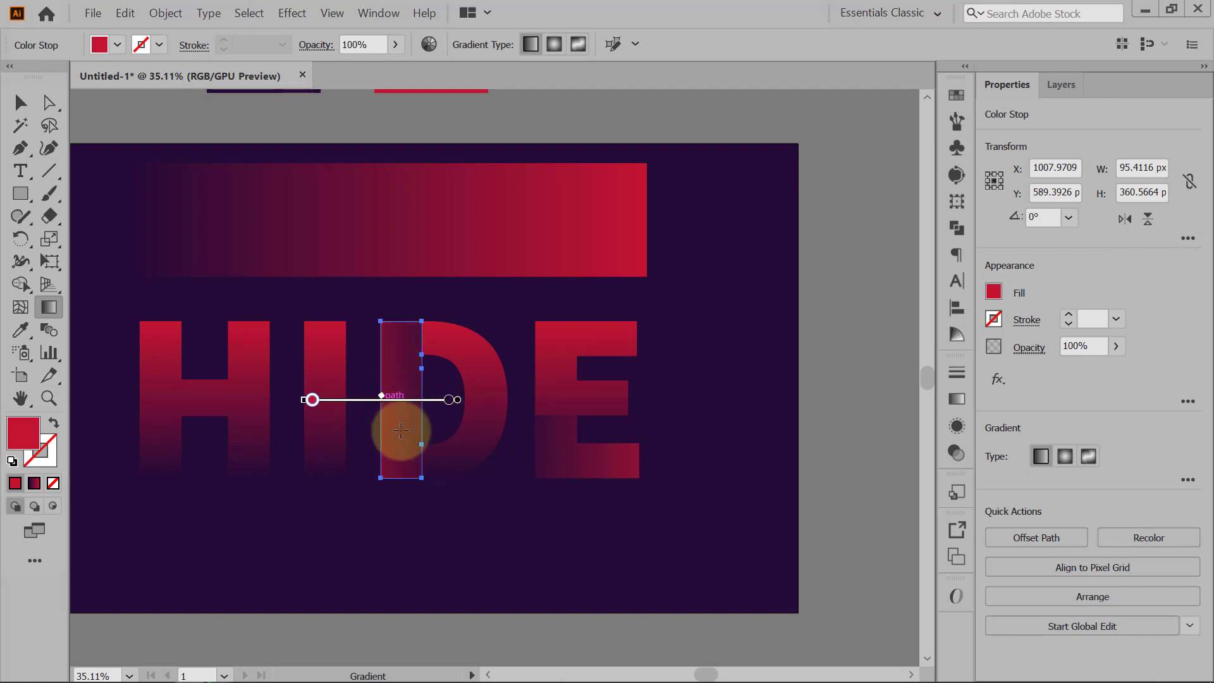
- Reverse the stem piece's horizontal gradient so it runs from dark purple on the left to red on the right, beyond both sides
drag(360, 426, 488, 426)
click(423, 400)
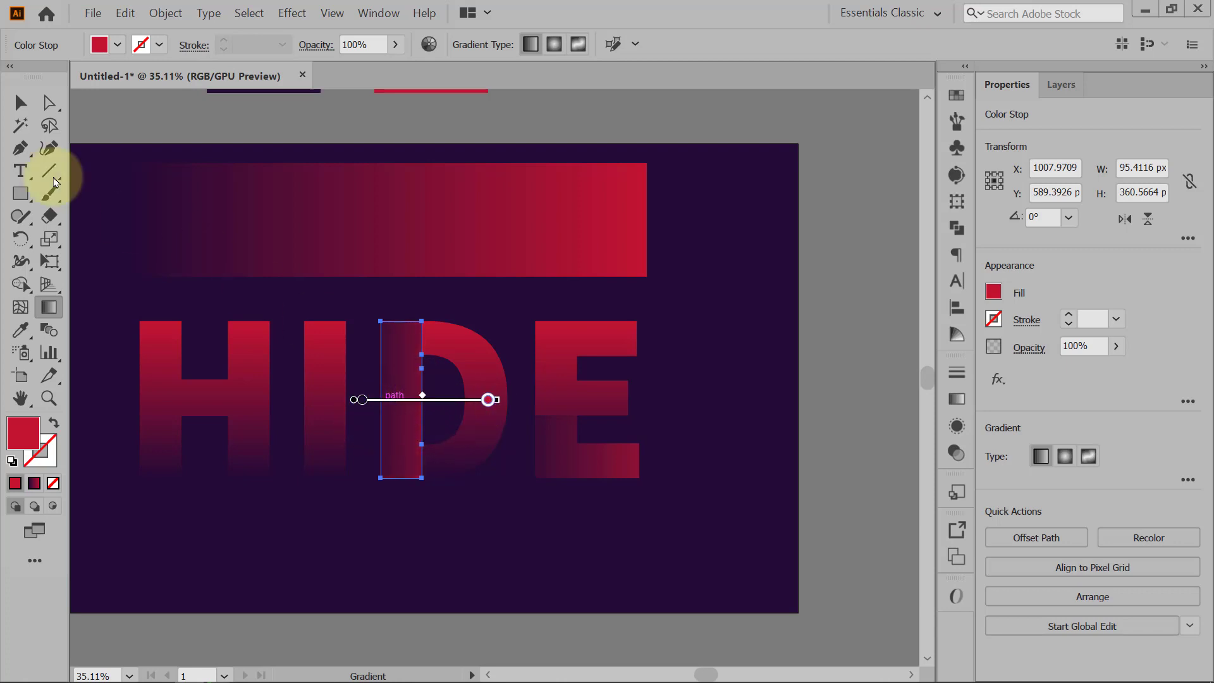
click(18, 103)
click(849, 322)
drag(710, 385, 577, 424)
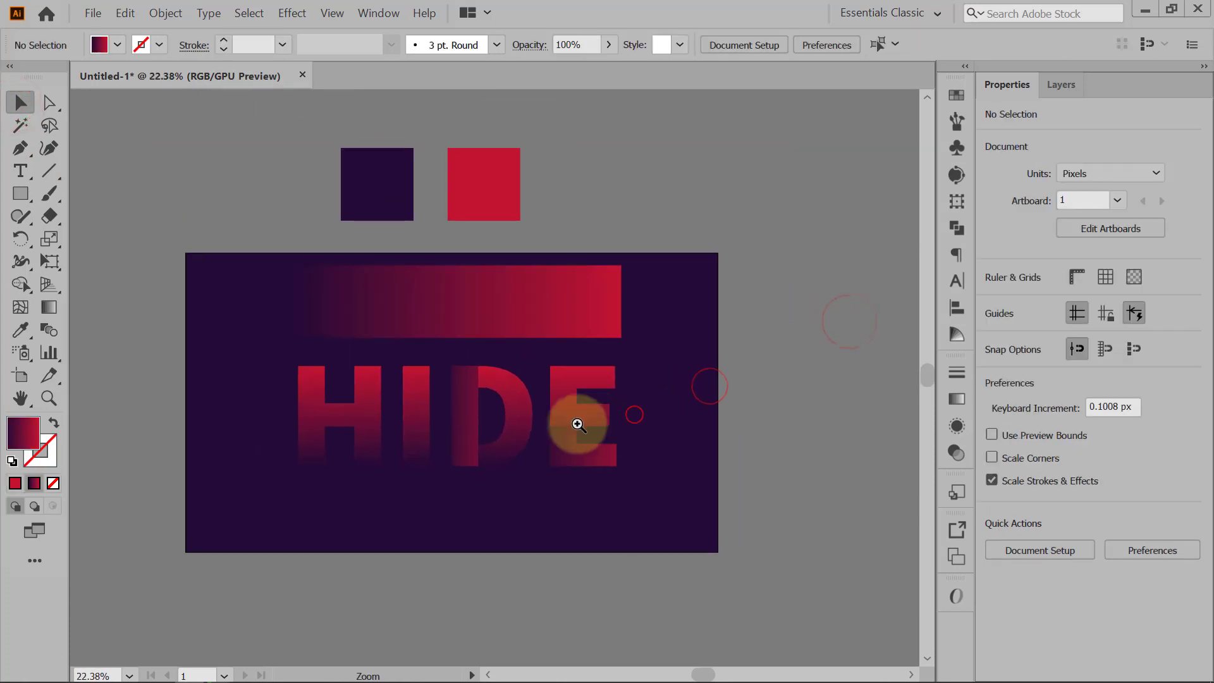
scroll(559, 432, up, 3)
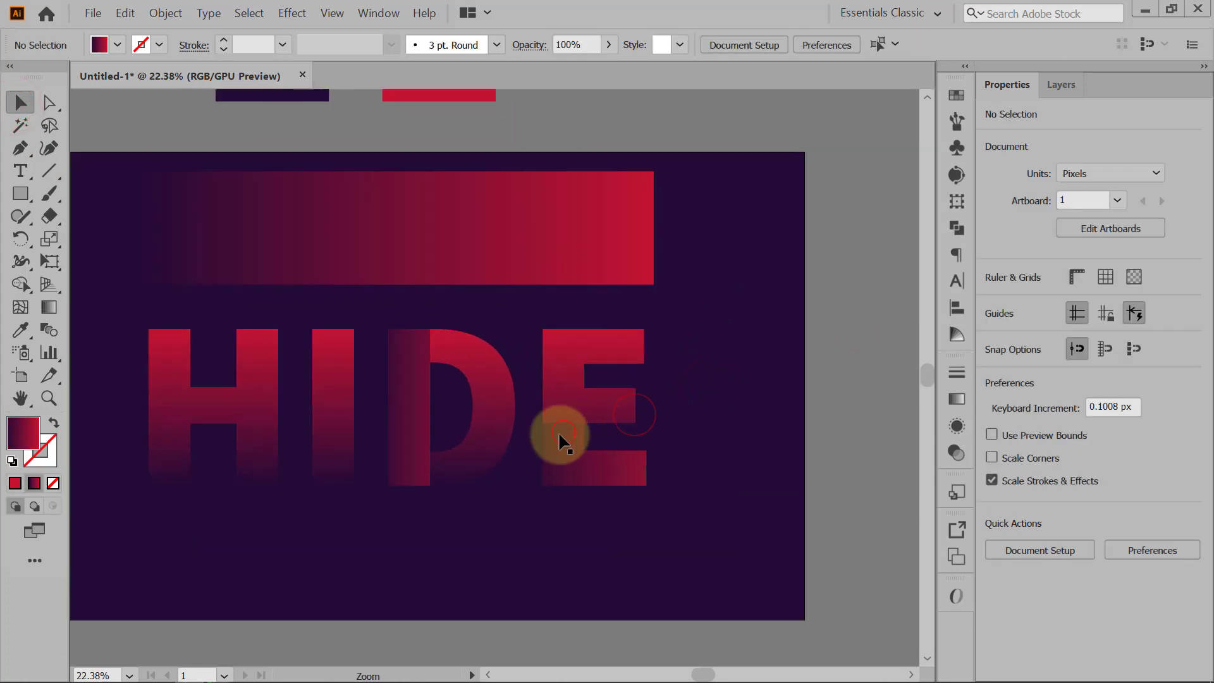
- Set the opacity of the red color stop in the D's stem gradient to 0%
click(425, 471)
click(1063, 486)
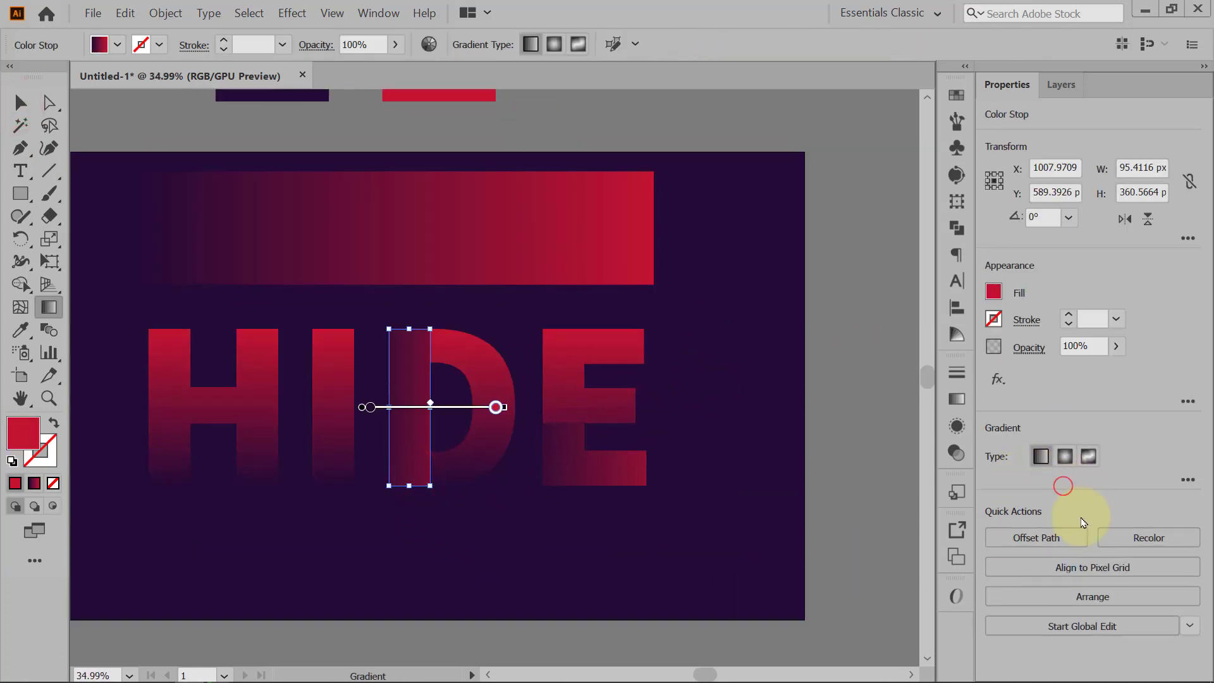
click(1188, 480)
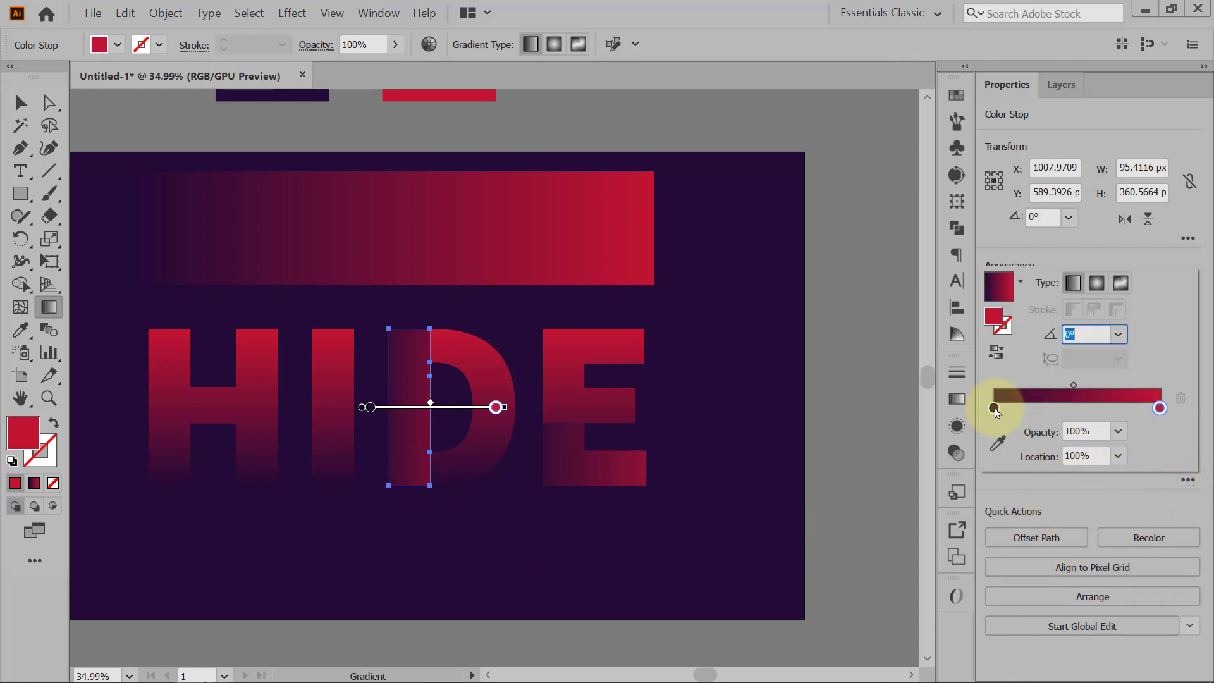
click(1160, 408)
click(1089, 431)
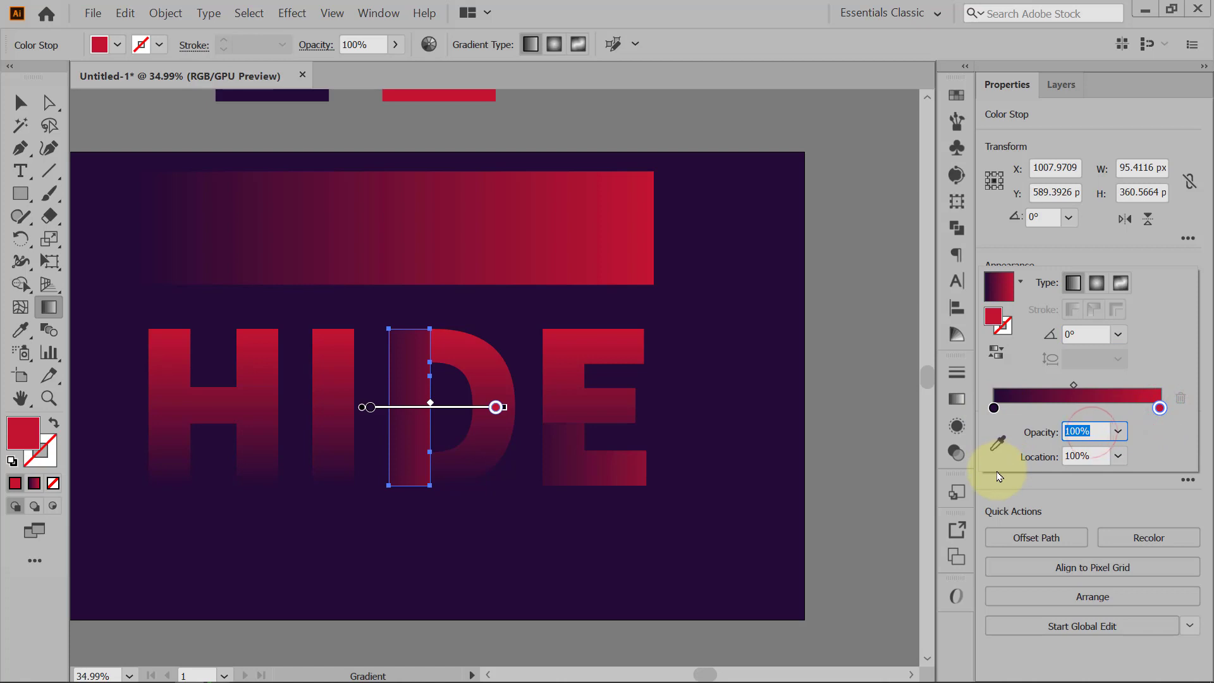
text(0)
key(Return)
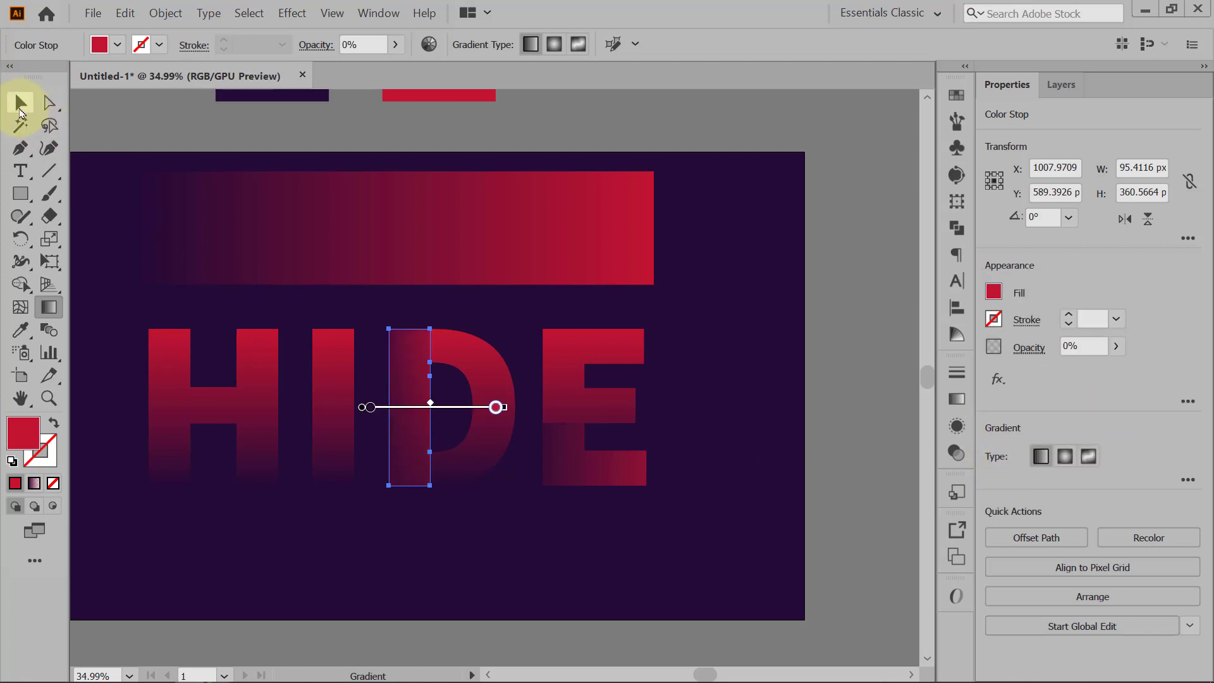
click(19, 102)
click(738, 429)
- Redraw the gradient on the D's stem piece vertically, from dark purple below the letter to the transparent red stop above it
click(418, 435)
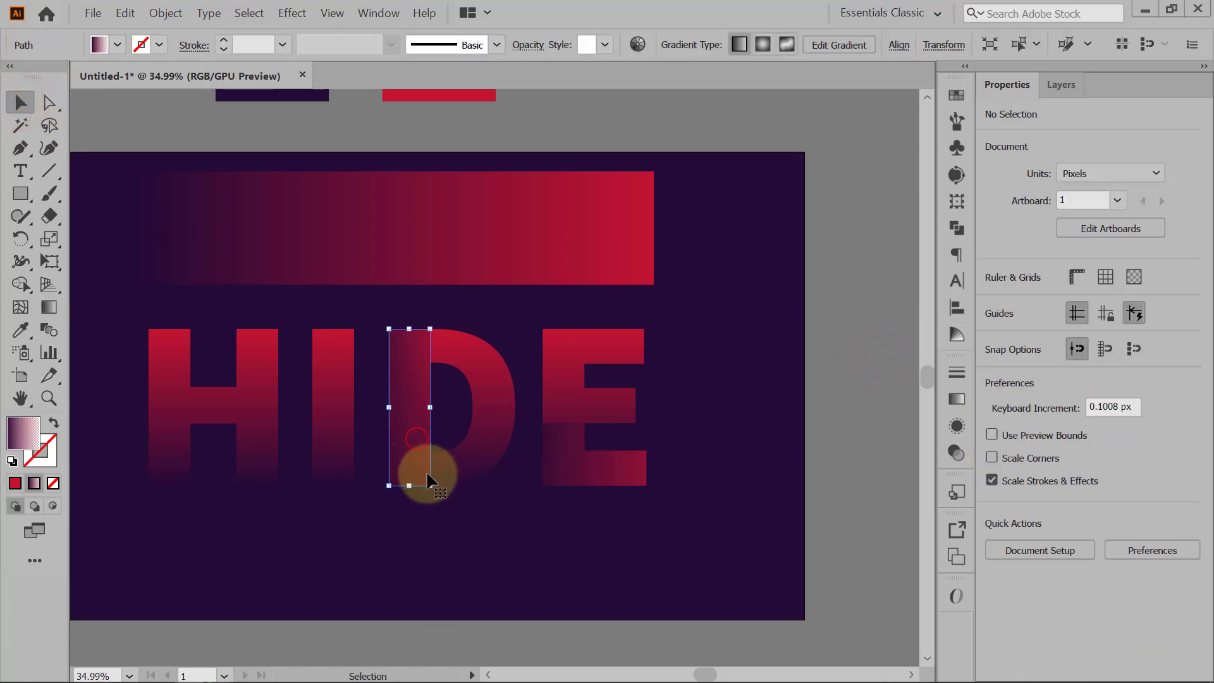
key(g)
drag(404, 500, 404, 274)
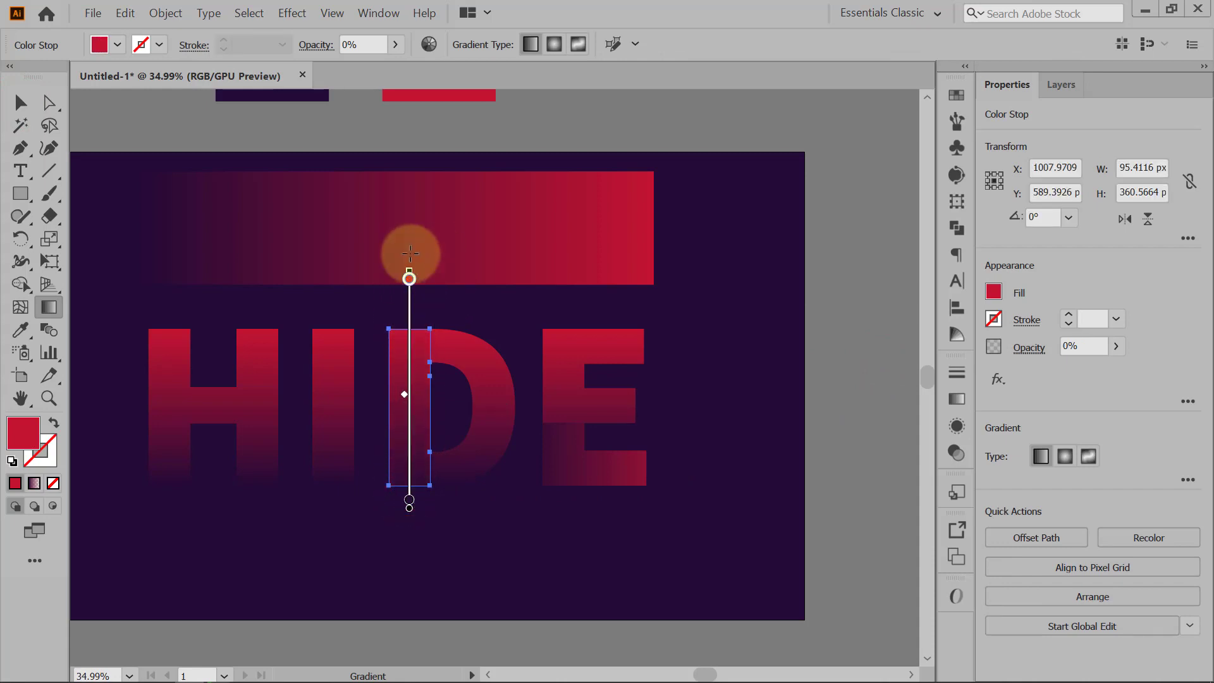
click(18, 102)
click(863, 321)
scroll(523, 467, down, 2)
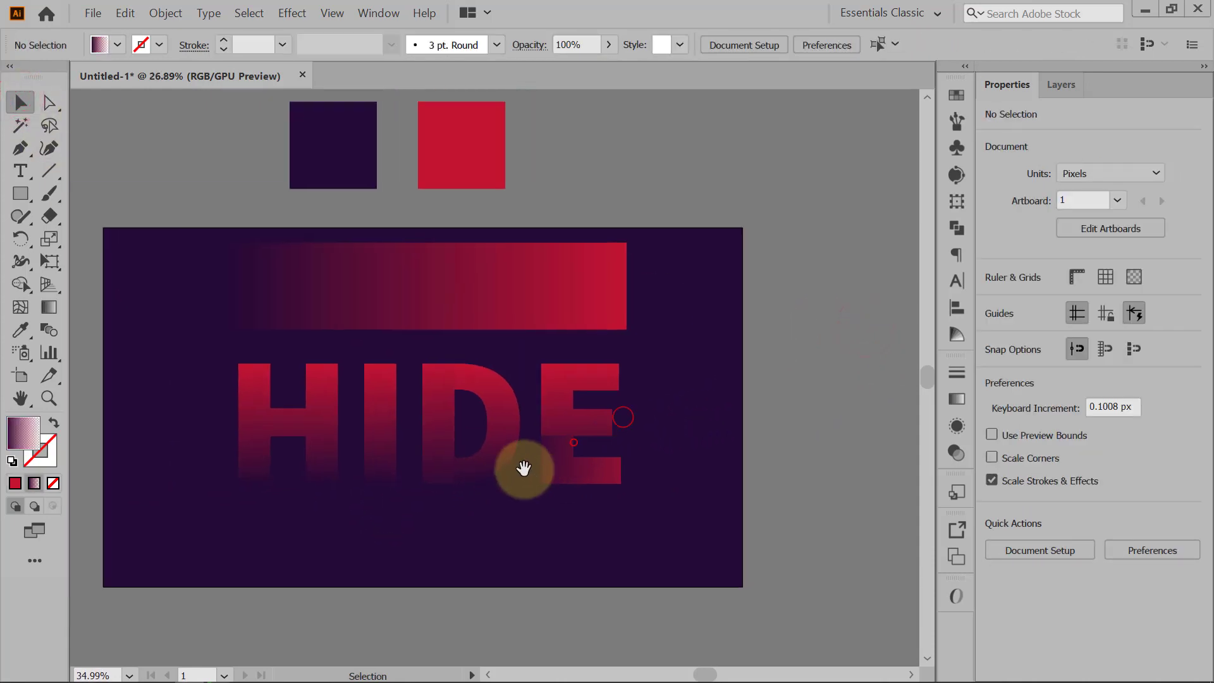
- Move the full letter D aside to expose the separate stem piece, and undo the move
click(473, 461)
drag(488, 482, 746, 469)
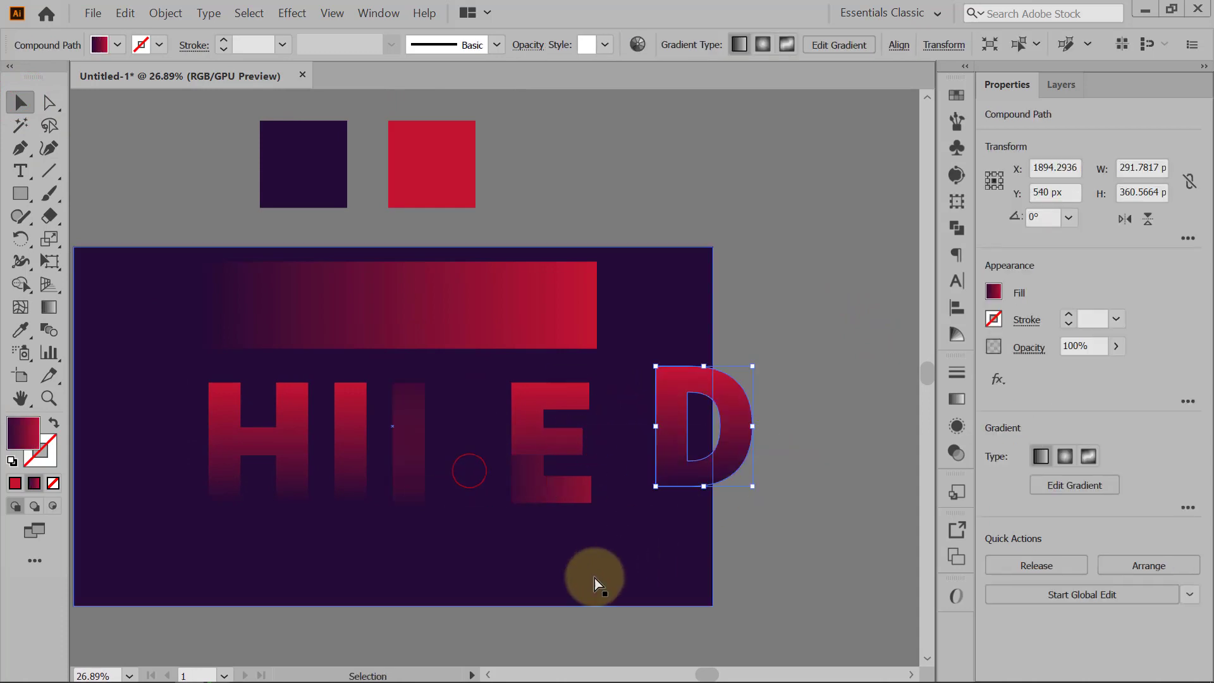
key(ctrl+z)
click(787, 438)
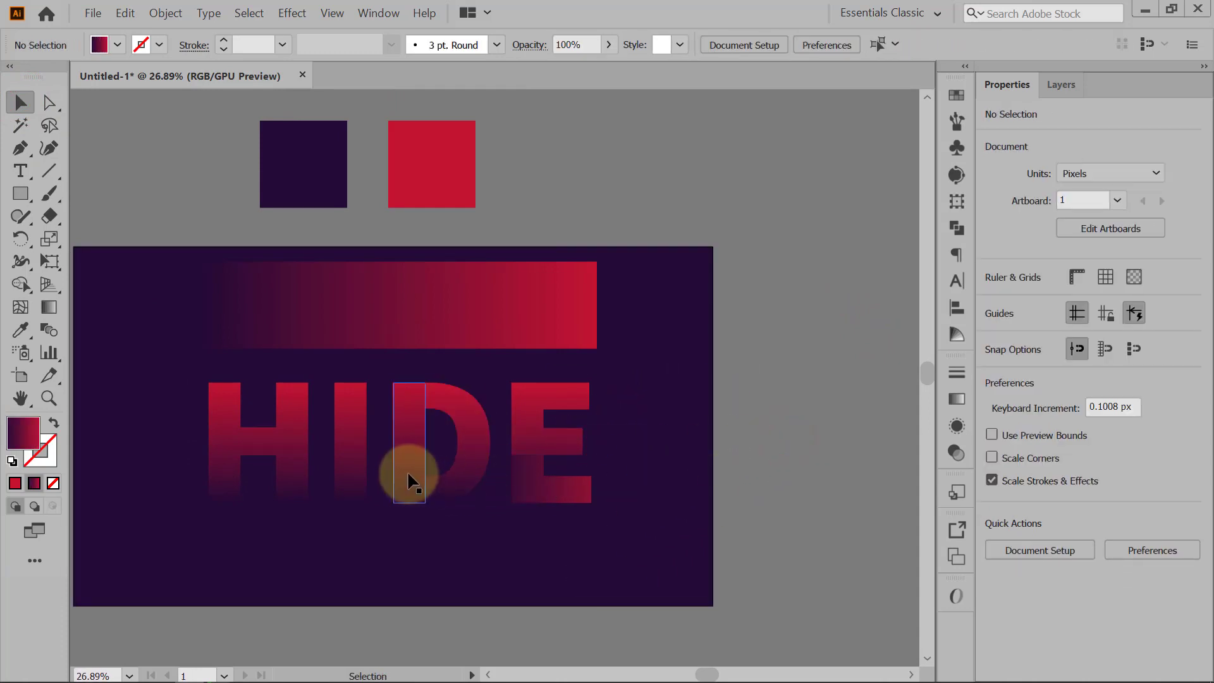
- Shorten the D's stem piece from its upper edge to about 284 px tall, level with the top of the counter
click(411, 460)
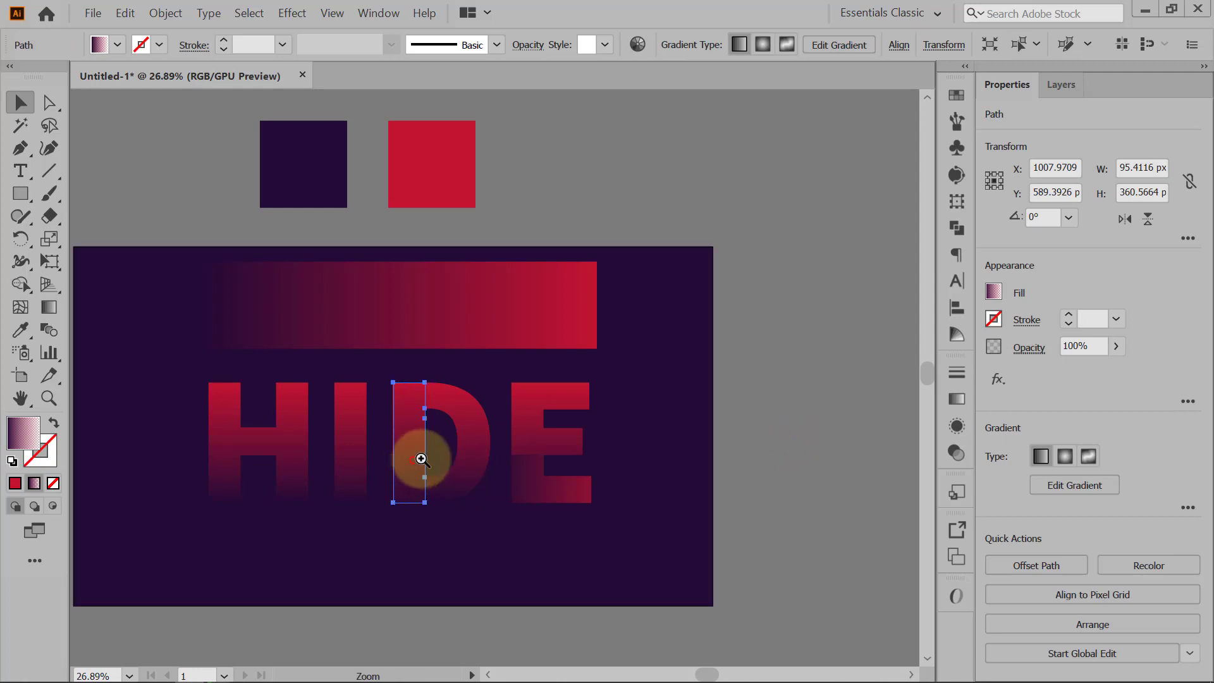
scroll(411, 456, up, 3)
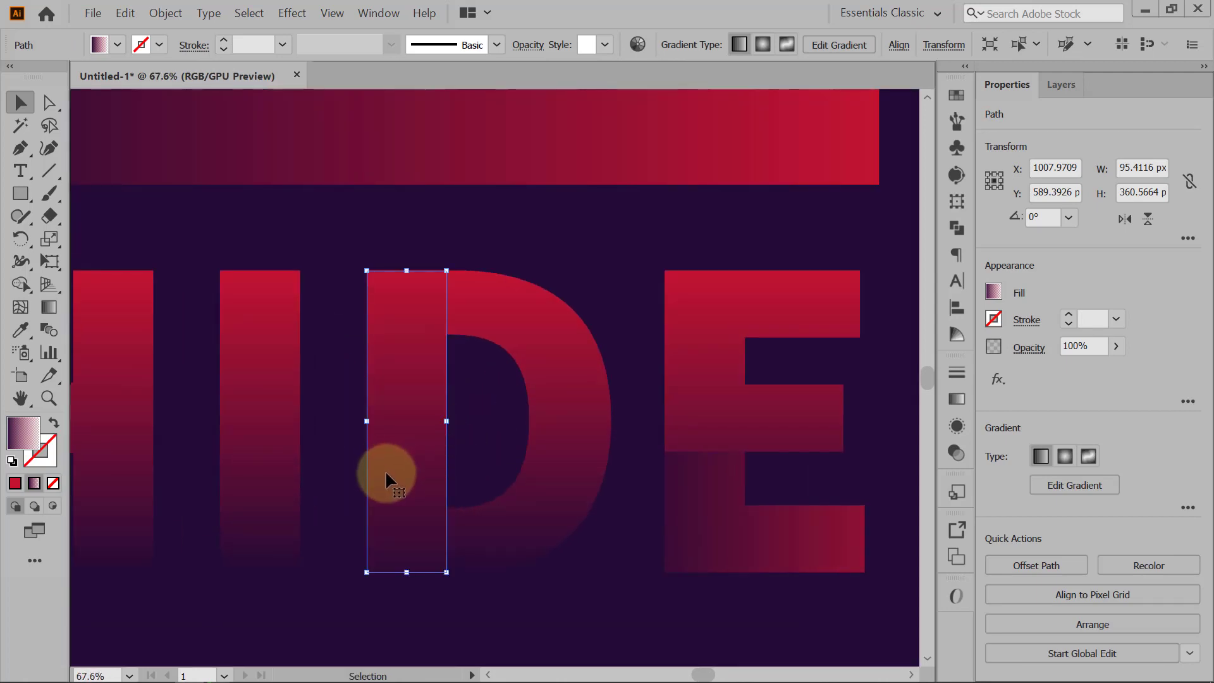
drag(408, 272, 408, 334)
scroll(686, 316, down, 3)
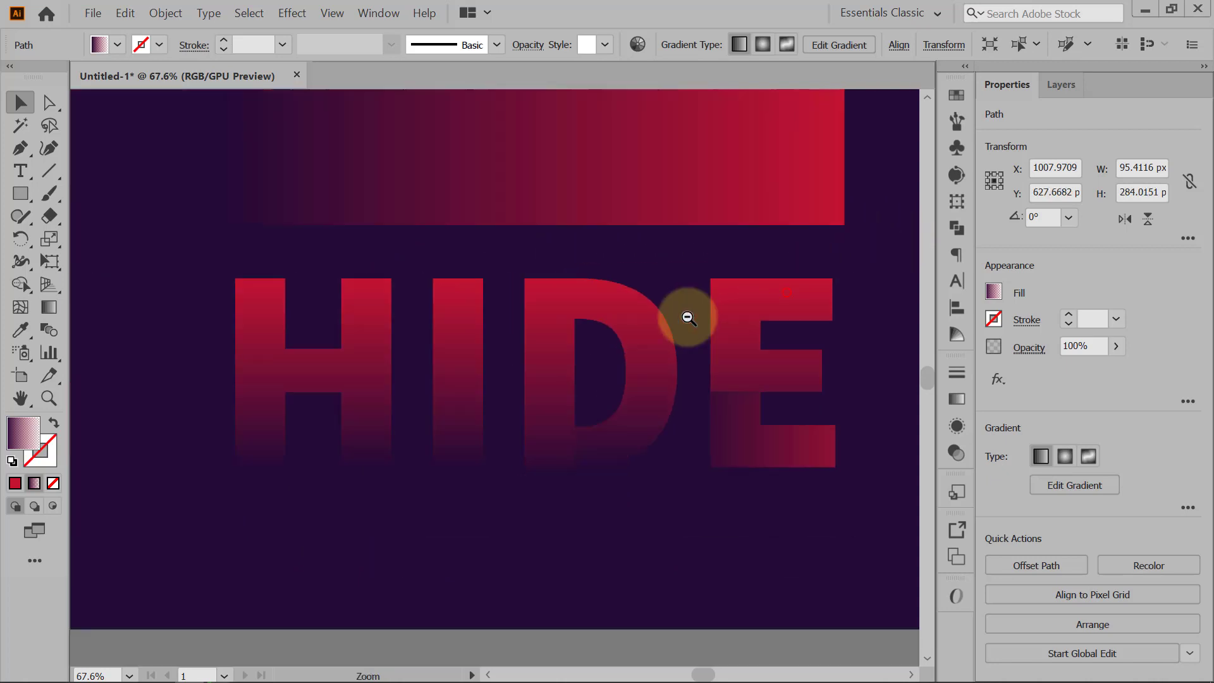
click(813, 328)
ctrl+click(653, 401)
drag(599, 434, 578, 417)
drag(472, 466, 672, 455)
drag(480, 478, 699, 477)
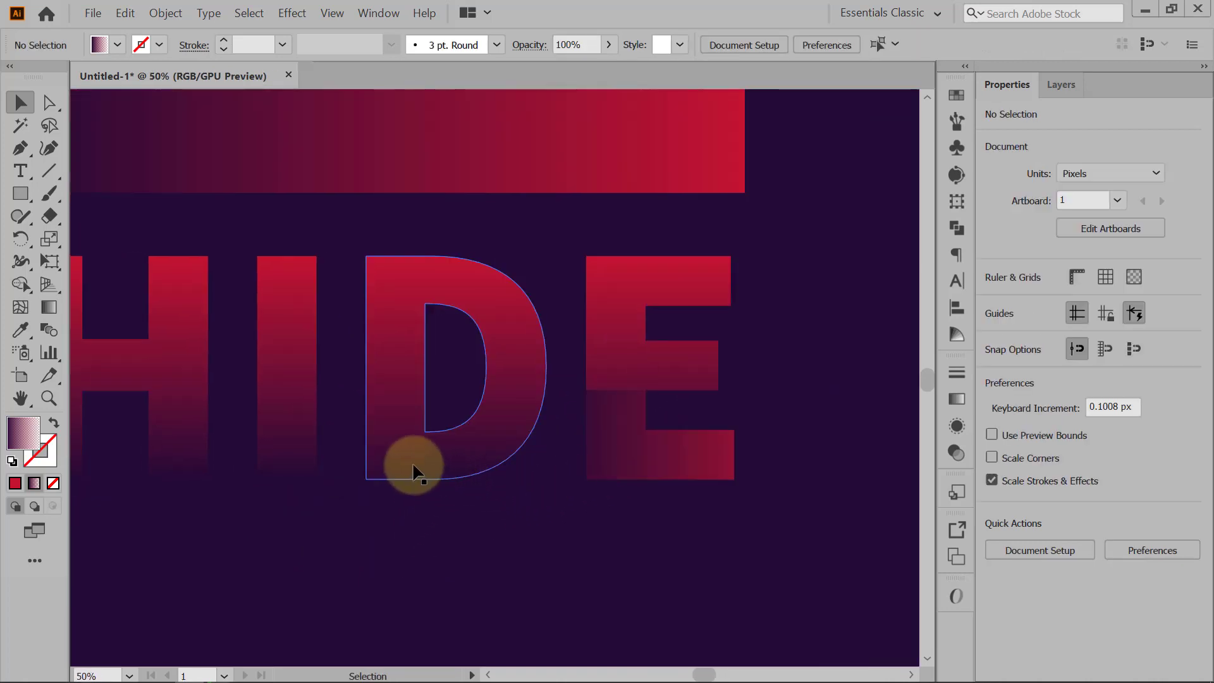
- Shift the midpoint of the stem piece's vertical gradient upward, close to the transparent red stop
click(414, 471)
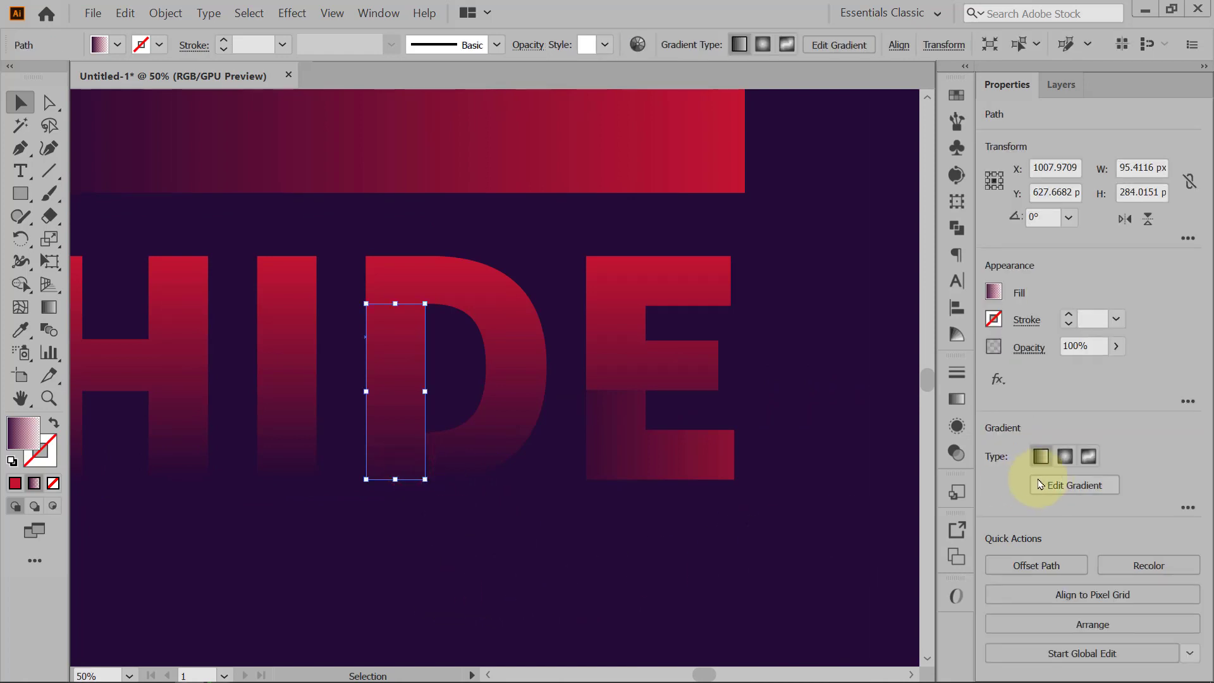
click(1051, 490)
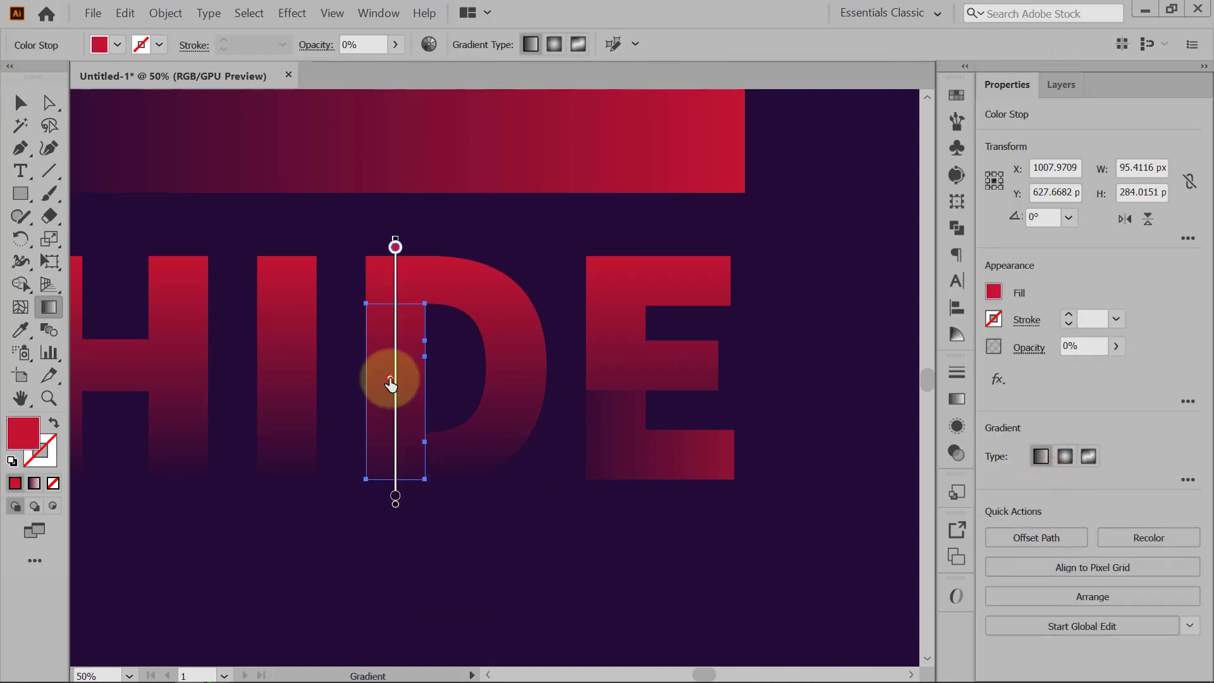
mouse_move(390, 382)
mouse_down()
mouse_move(393, 449)
mouse_move(397, 290)
mouse_up()
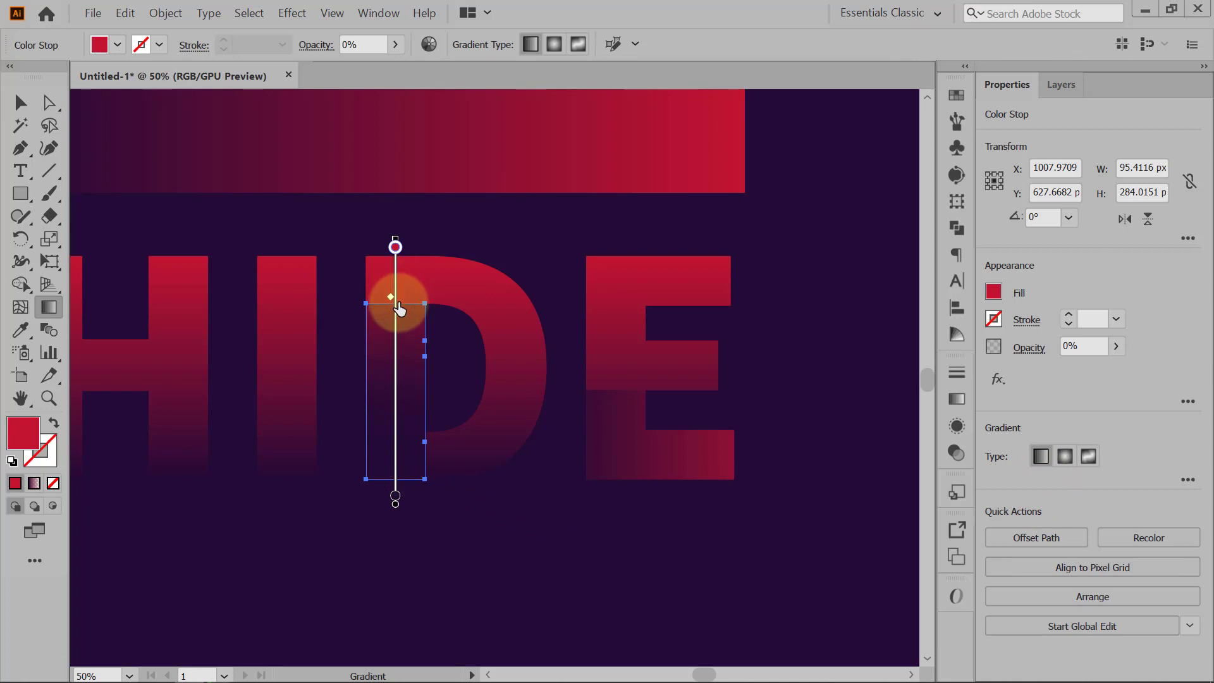
- Stretch the D's stem piece upward to the letter's full height, about 360 px tall
click(20, 103)
key(ctrl+0)
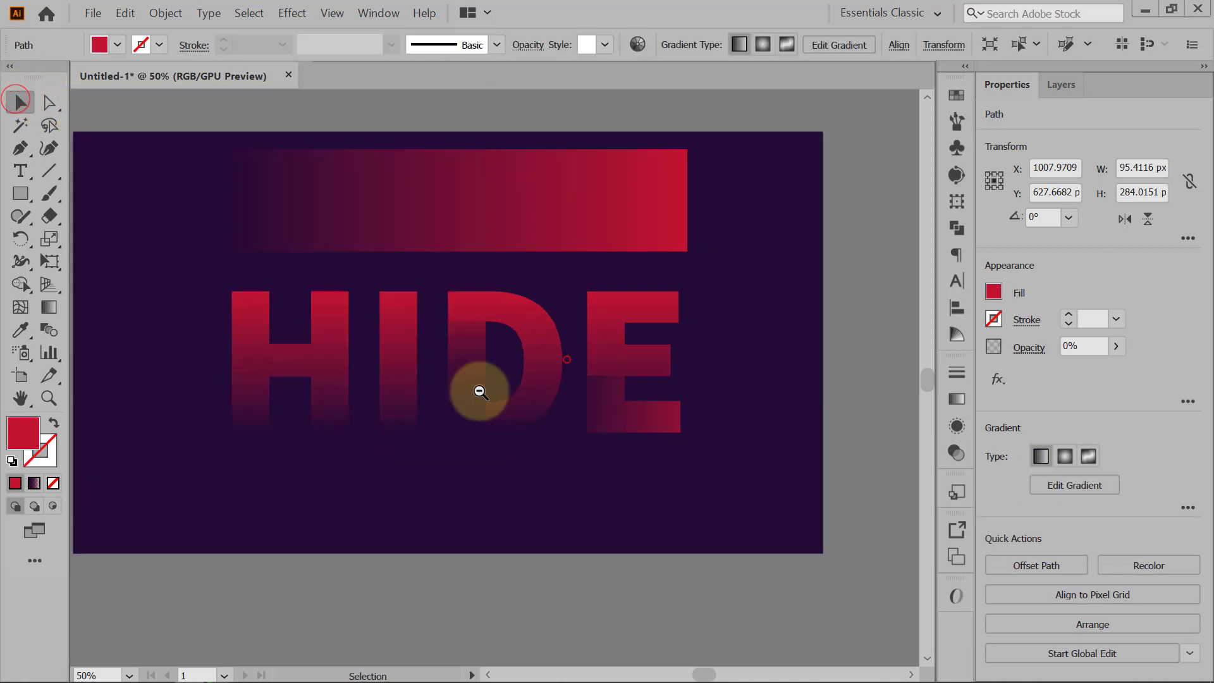
click(882, 385)
drag(669, 437, 655, 465)
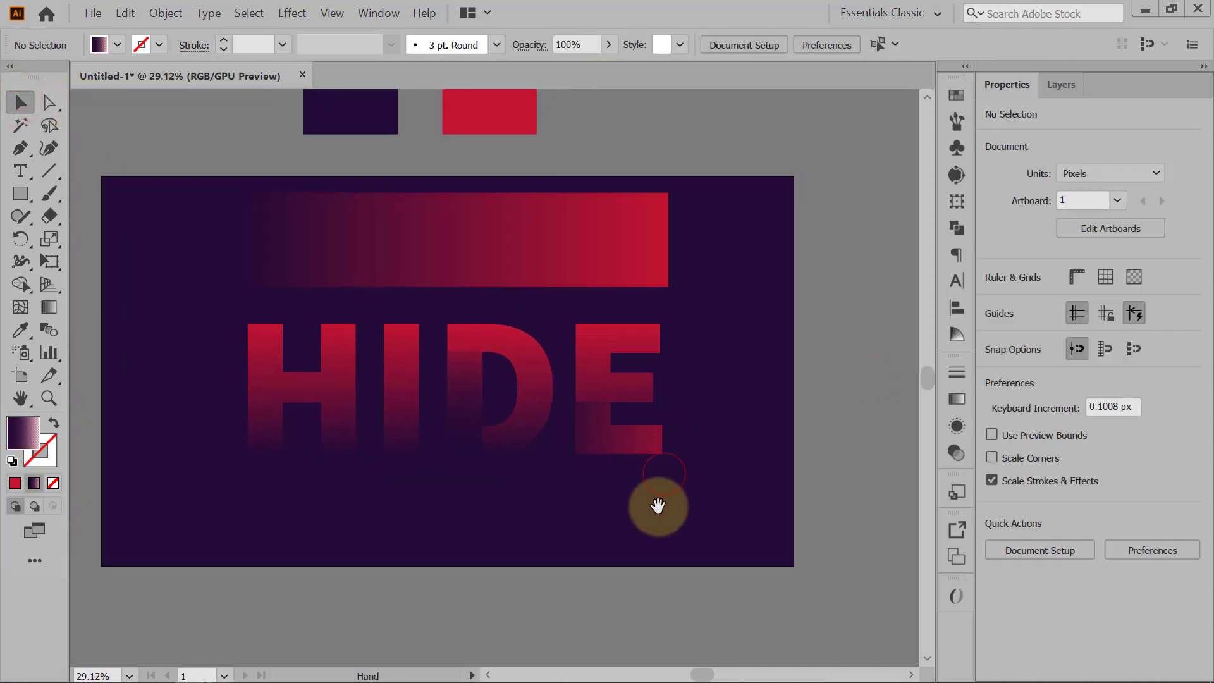
scroll(641, 505, down, 1)
scroll(480, 436, up, 2)
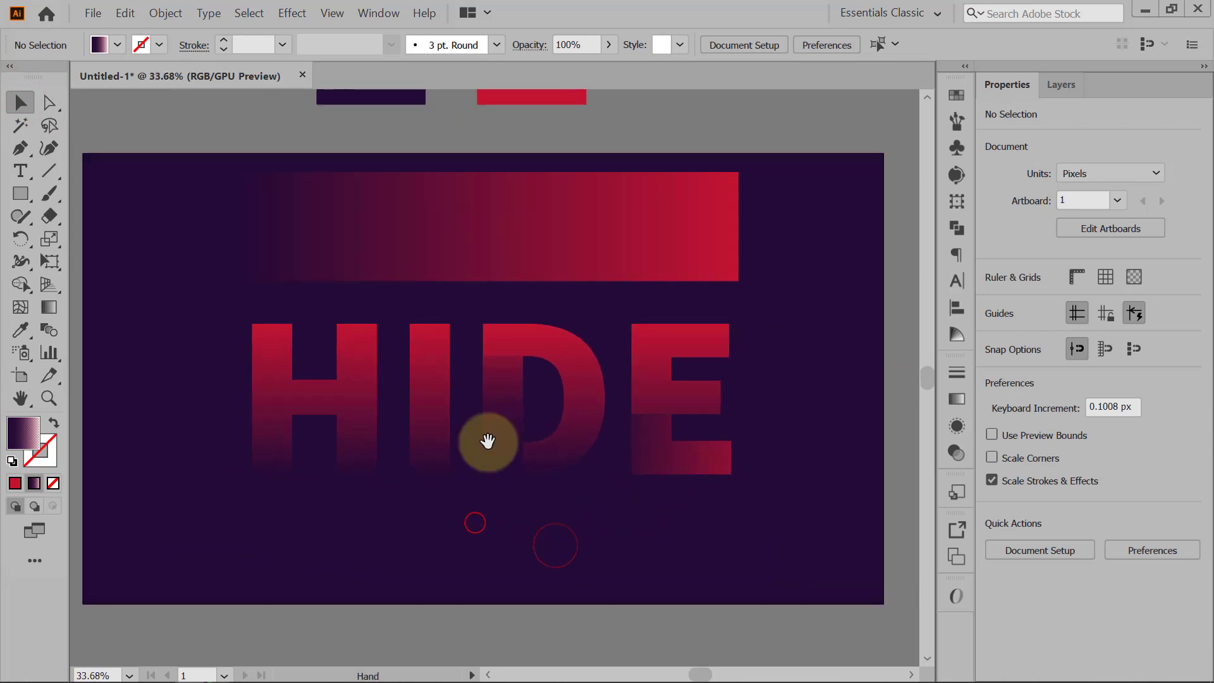
click(430, 439)
click(506, 386)
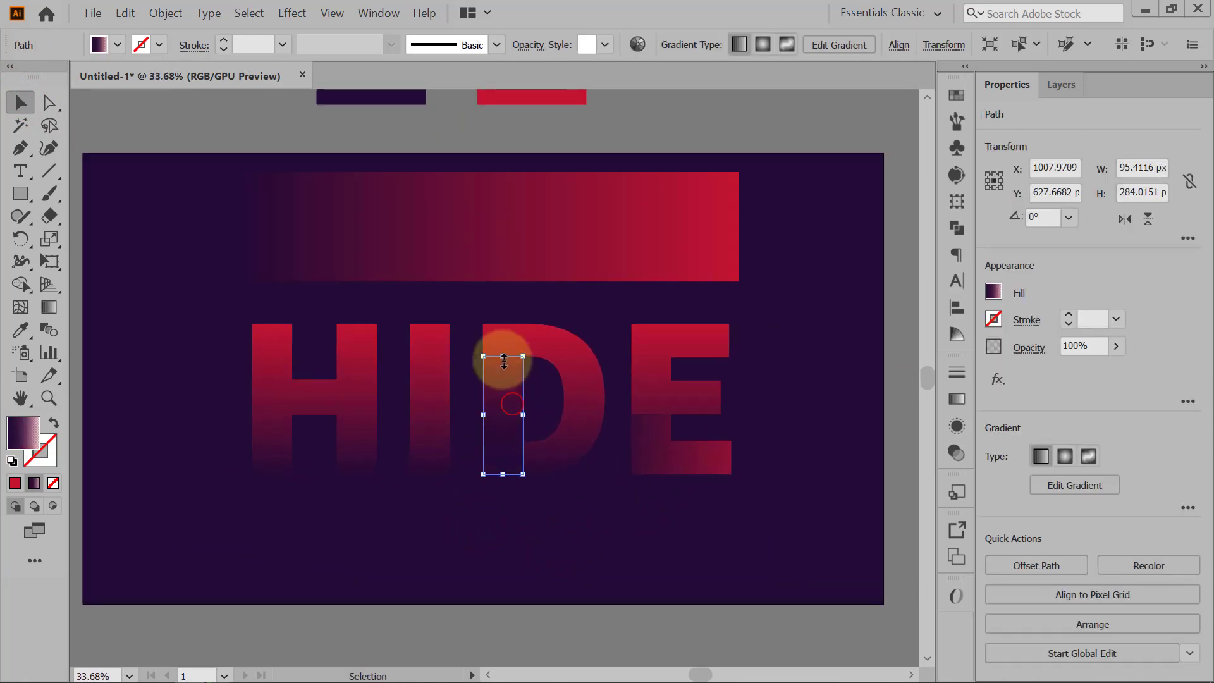
mouse_move(503, 356)
mouse_down()
mouse_move(503, 323)
mouse_move(508, 337)
mouse_up()
click(898, 396)
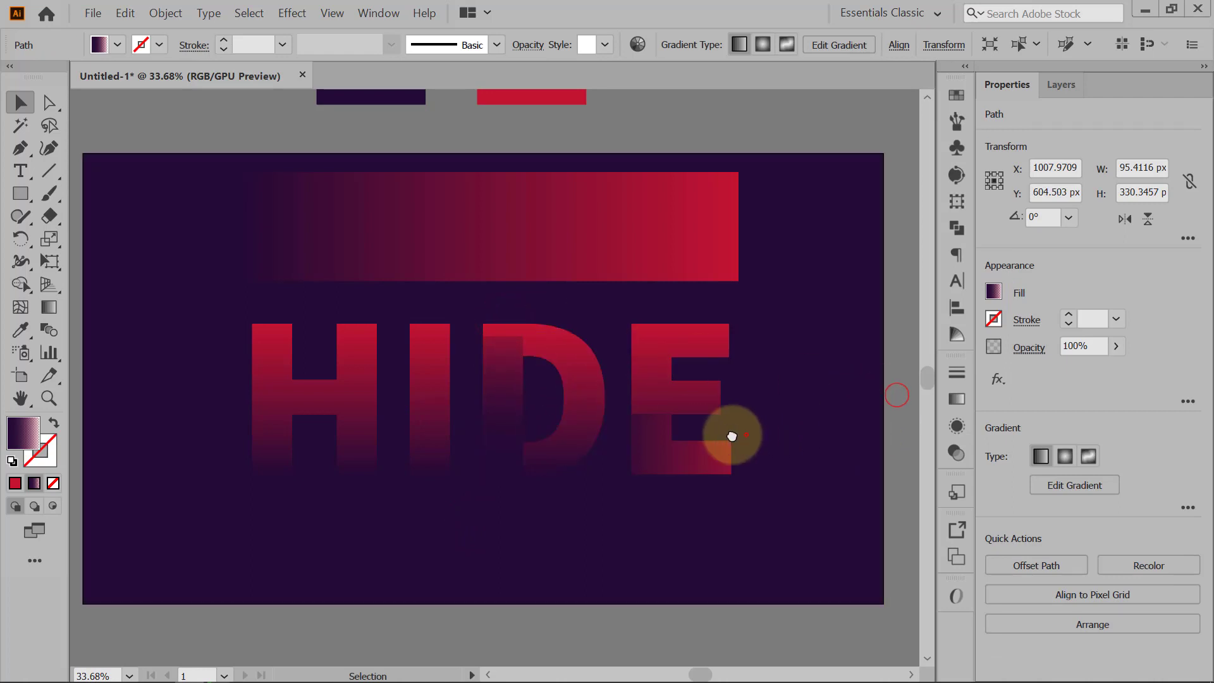
drag(746, 435, 685, 433)
key(ctrl+z)
click(862, 418)
drag(815, 423, 758, 396)
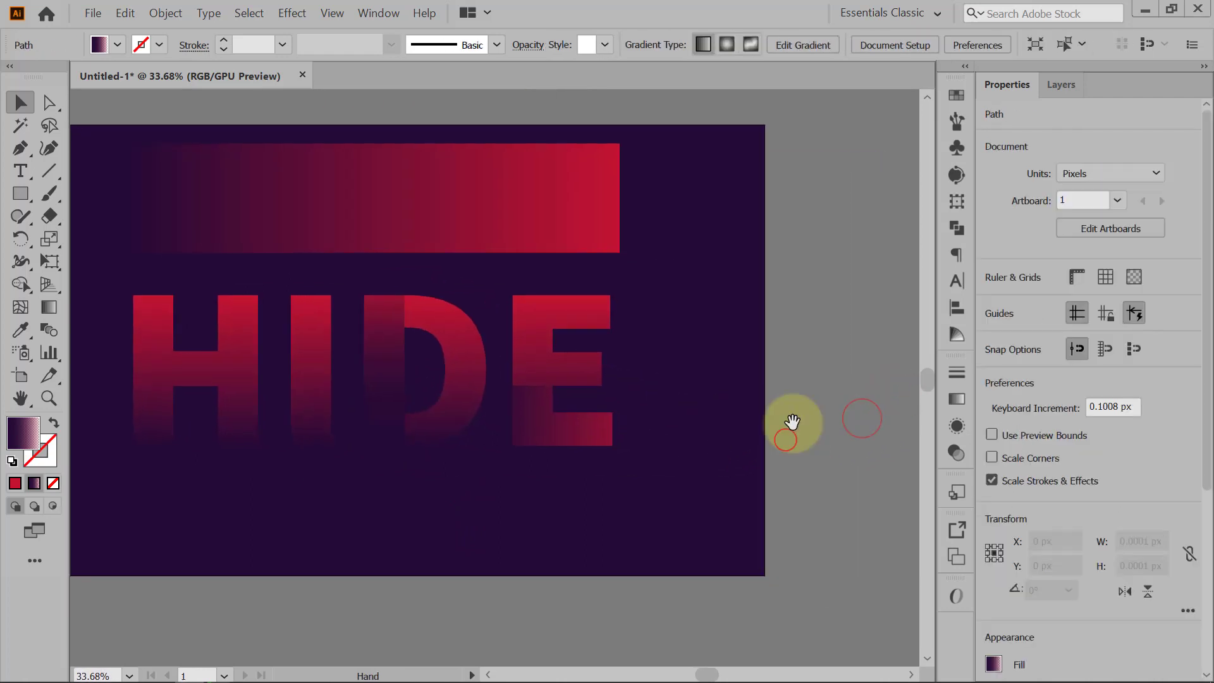
drag(741, 437, 550, 499)
drag(540, 486, 545, 531)
drag(444, 475, 496, 465)
- Shift the midpoint of the letter I's vertical gradient upward, close to the red stop
click(427, 438)
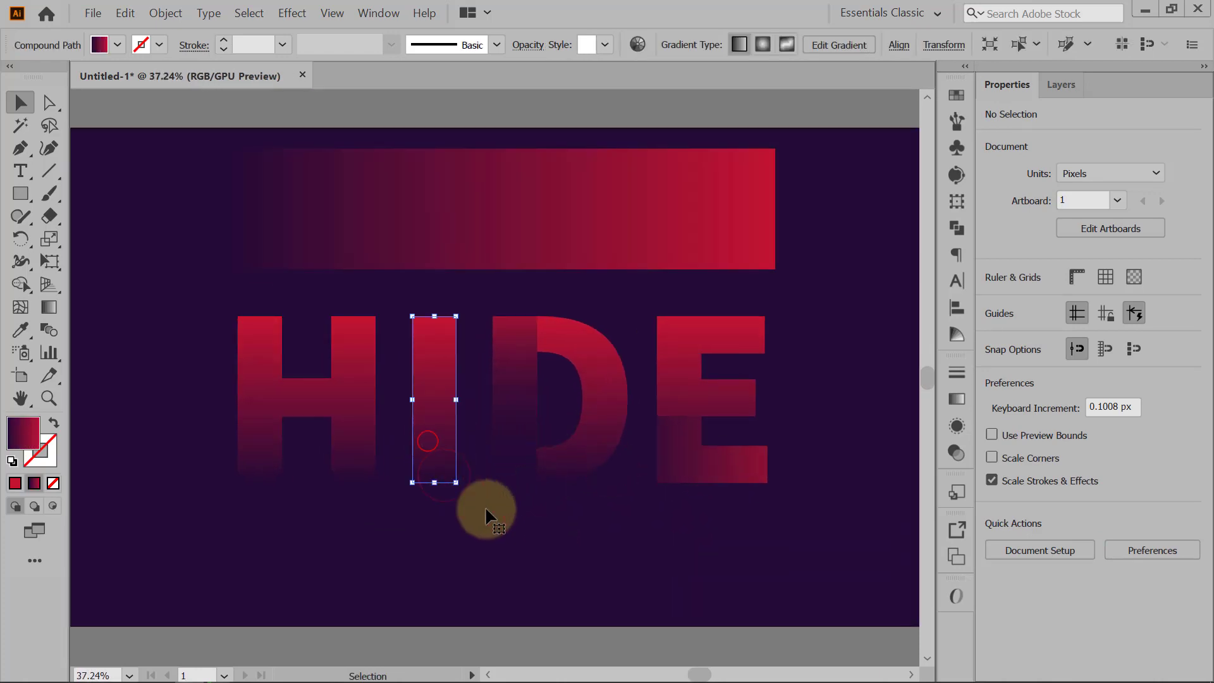
drag(381, 466, 496, 429)
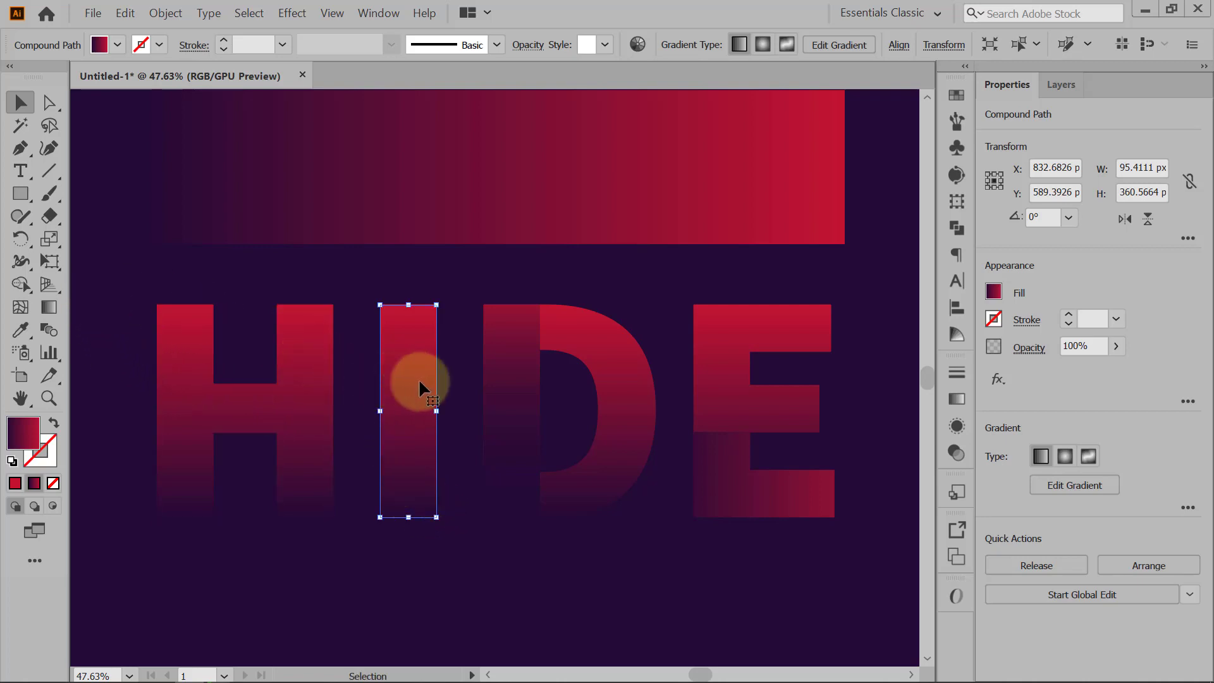
drag(449, 371, 435, 384)
drag(298, 241, 261, 306)
drag(375, 310, 338, 332)
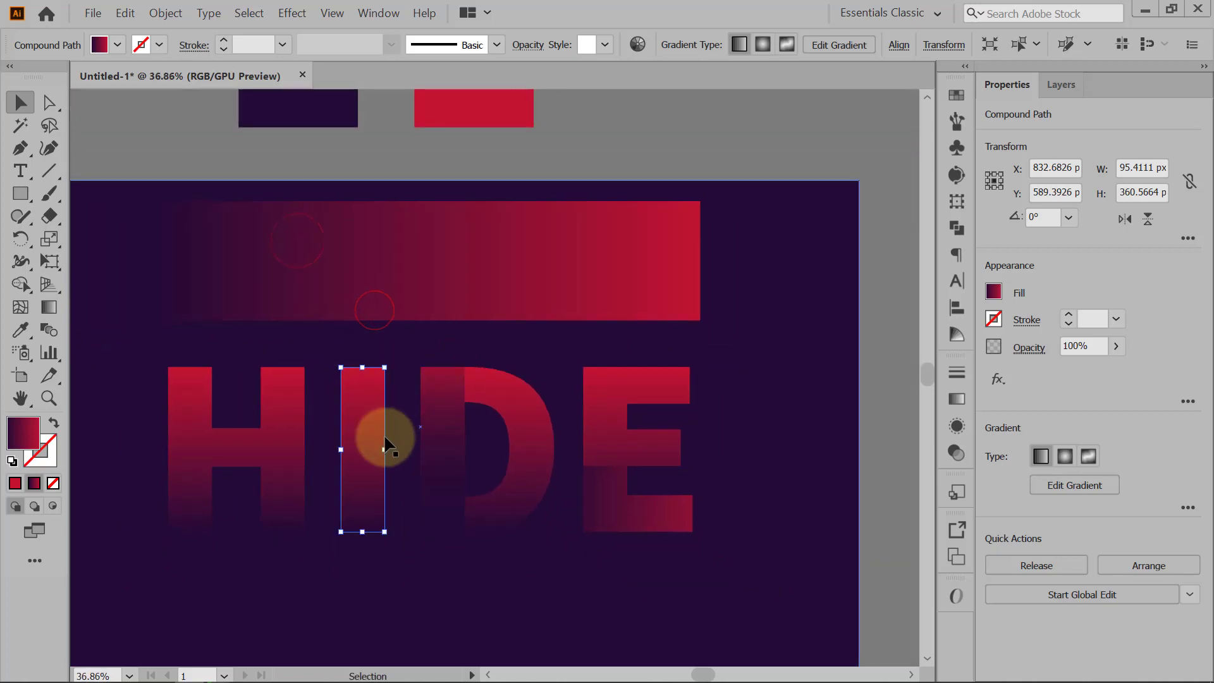
click(50, 308)
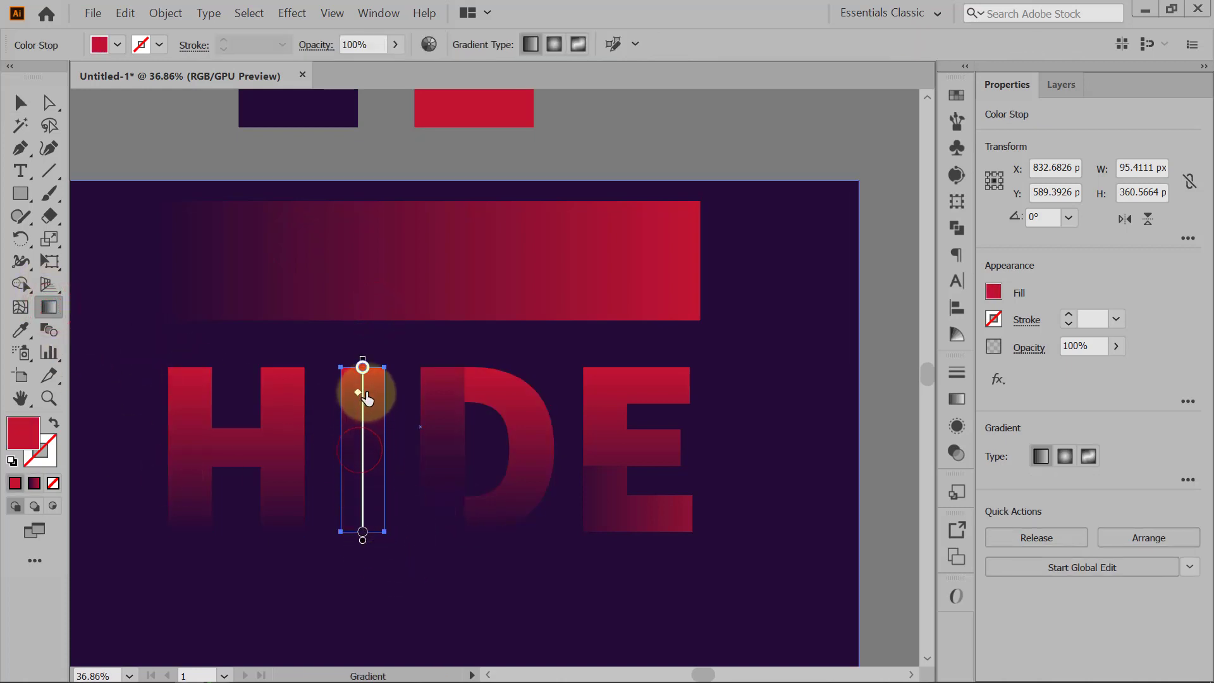
click(21, 103)
click(641, 136)
- Move the midpoint of the I's gradient down to a little above the middle of the letter
drag(587, 260, 606, 287)
drag(636, 316, 499, 434)
click(398, 433)
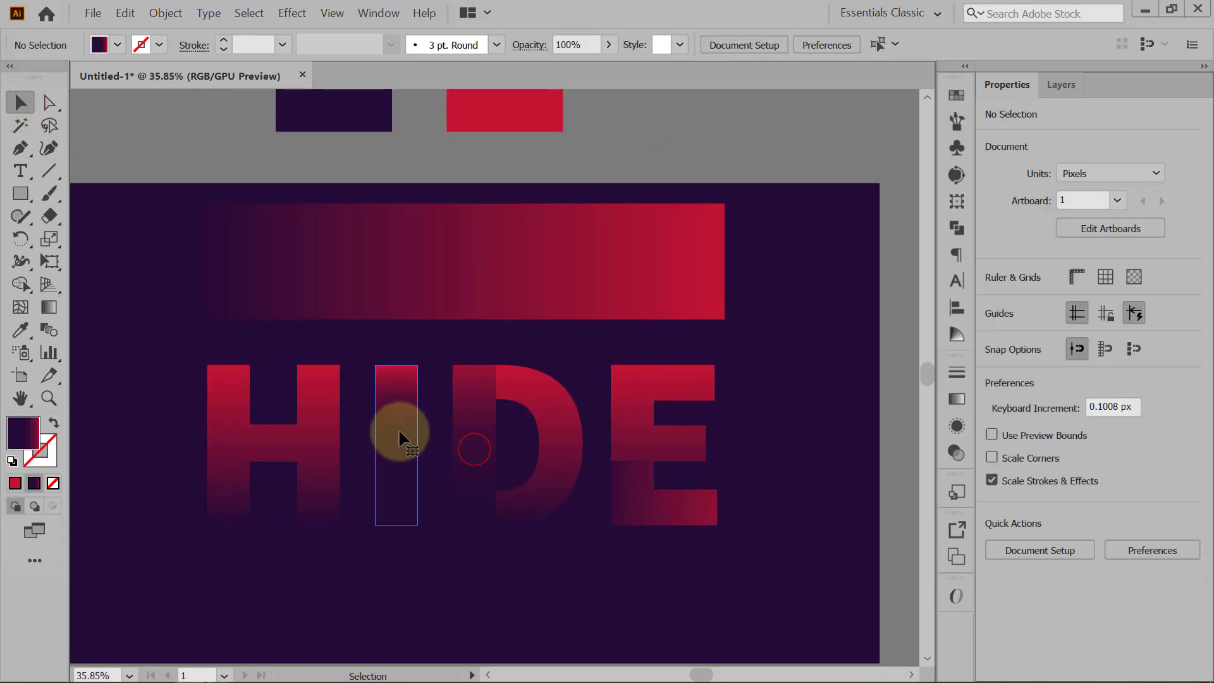
key(g)
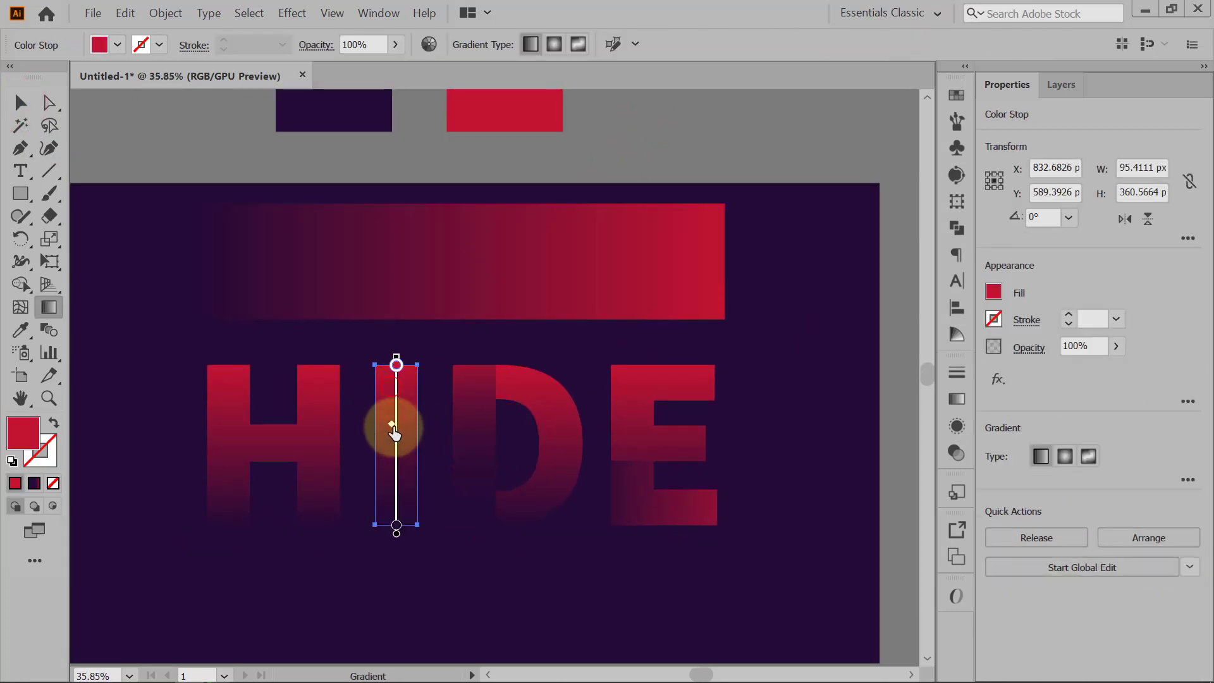
click(21, 102)
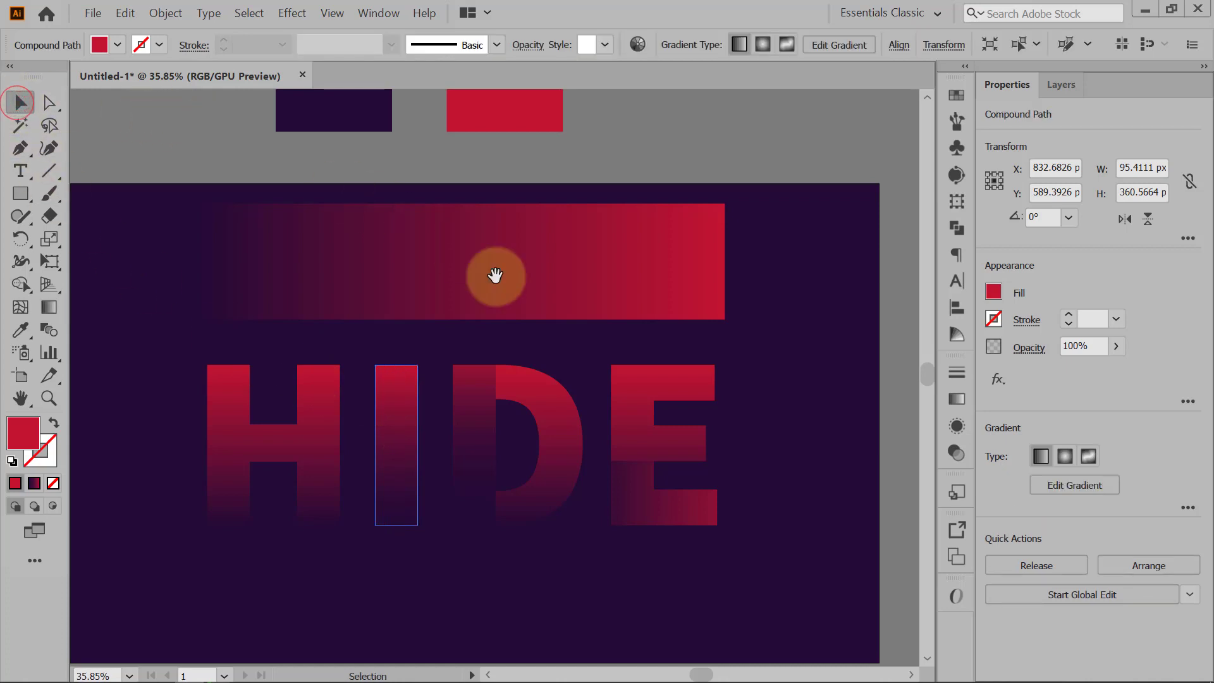
drag(618, 175, 633, 206)
click(653, 176)
drag(626, 351, 514, 446)
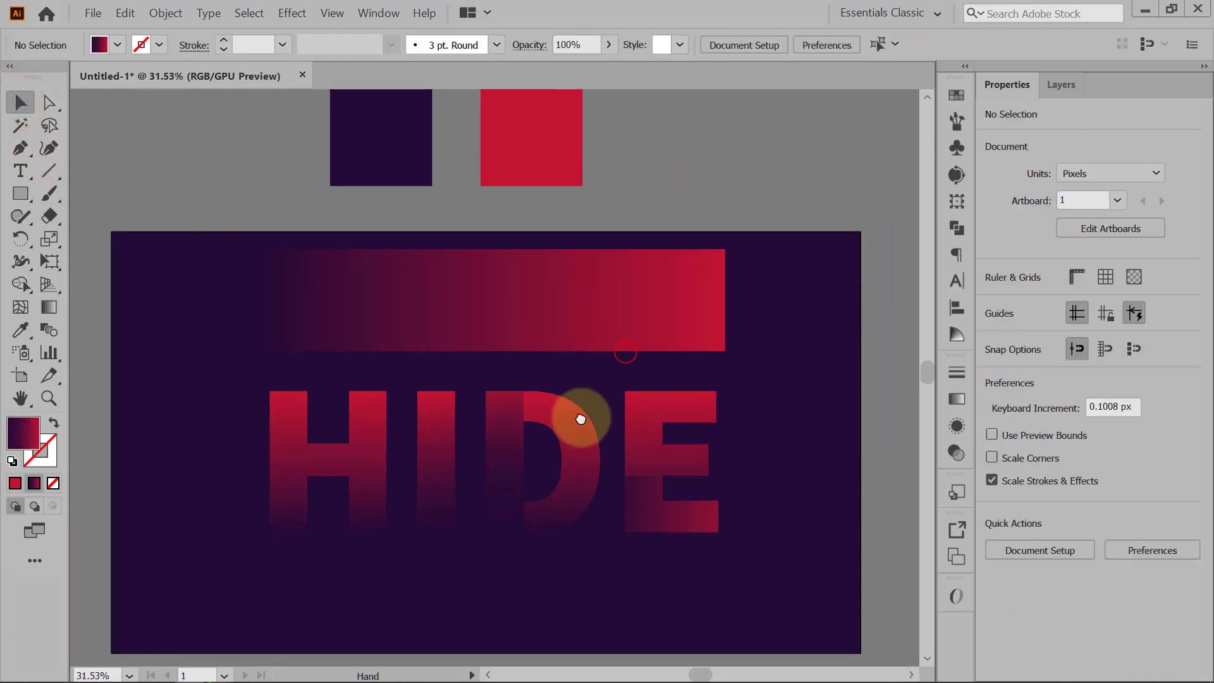
- Try moving the midpoint of the D stem piece's gradient down to the middle of the piece, and undo the change
drag(579, 415, 654, 399)
click(586, 484)
key(g)
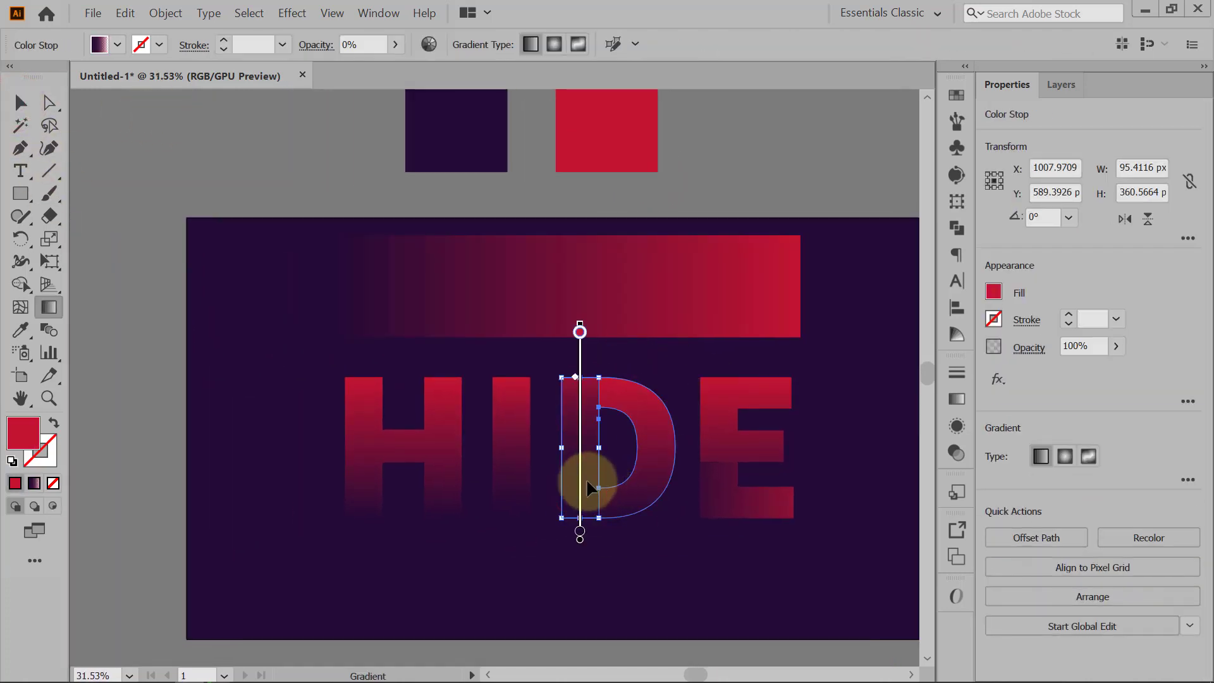
drag(575, 377, 579, 448)
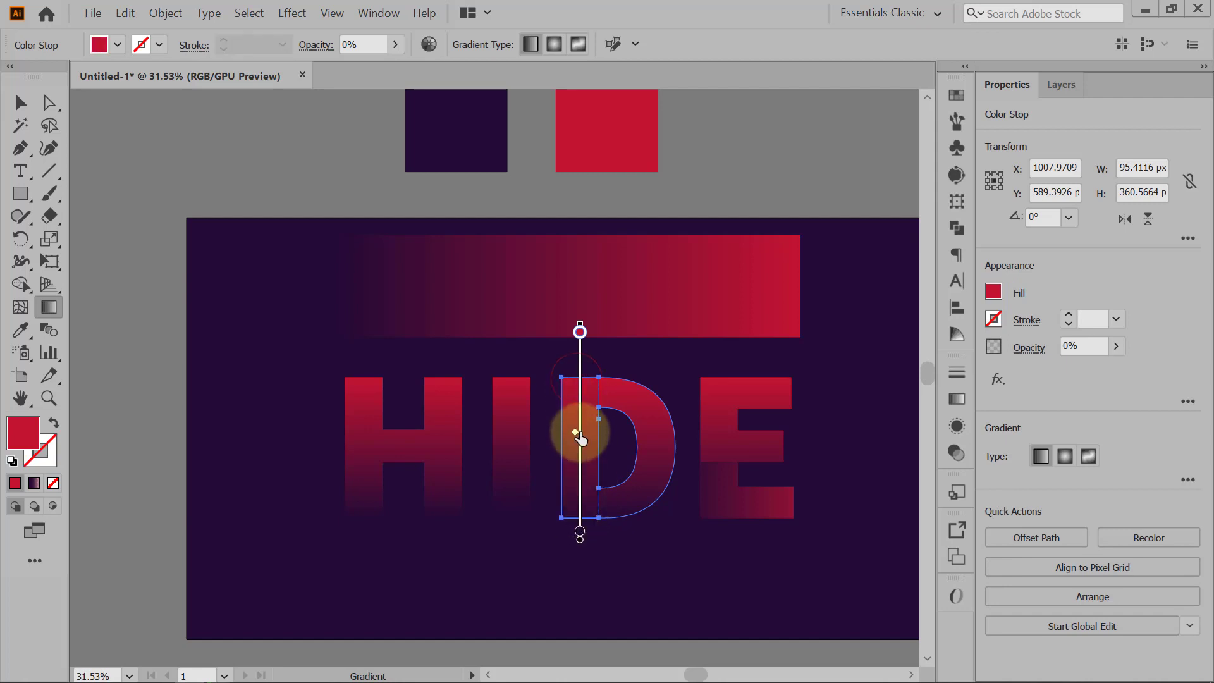
key(v)
click(756, 187)
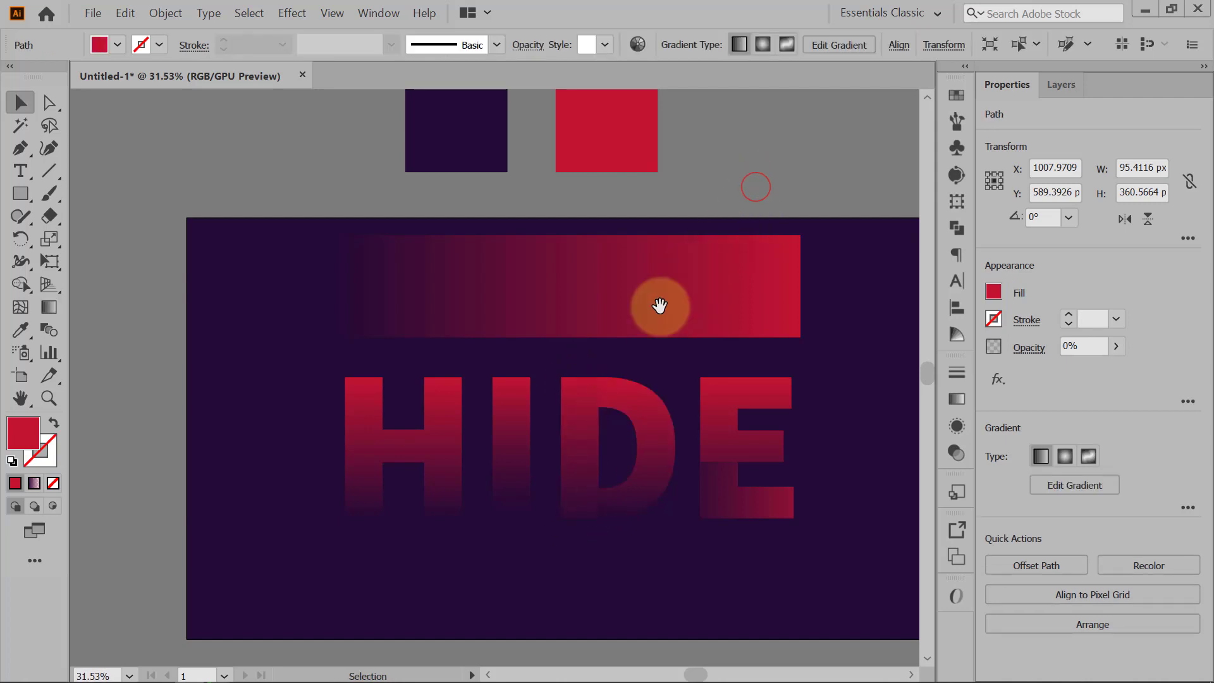
drag(661, 308, 693, 304)
key(ctrl+z)
click(753, 186)
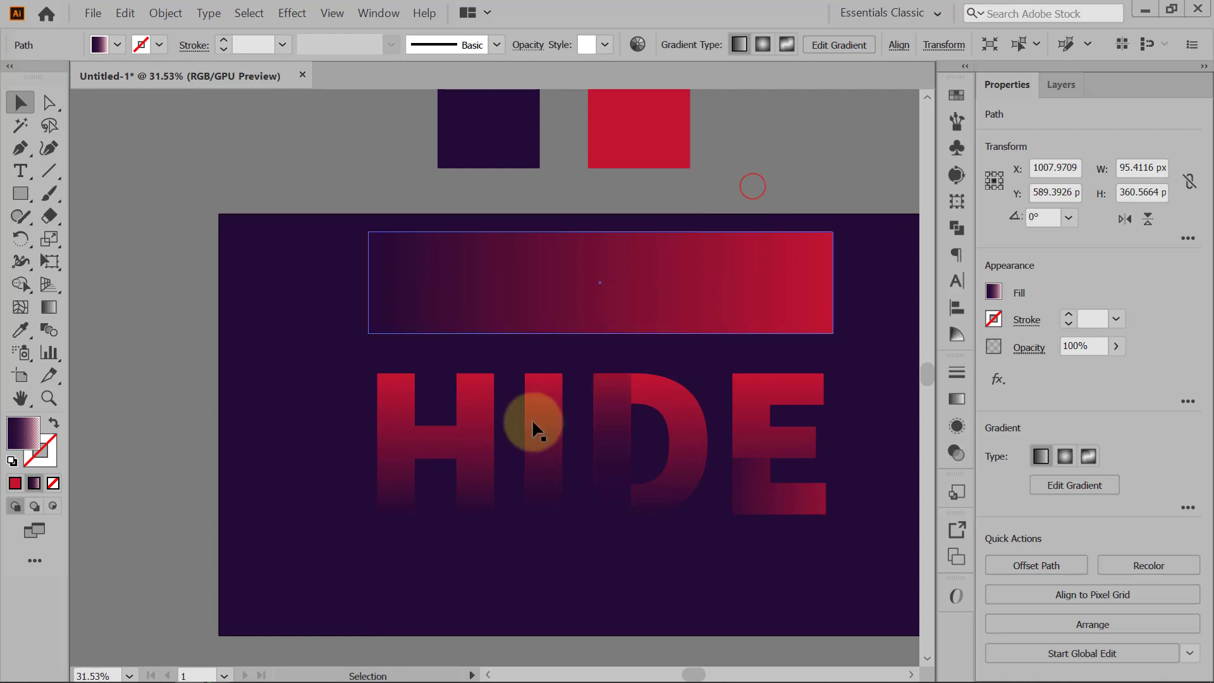
- Draw a closed Pen shape over the H's right leg, its edge running diagonally across the crossbar from the lower left to the upper right corner
click(470, 450)
key(p)
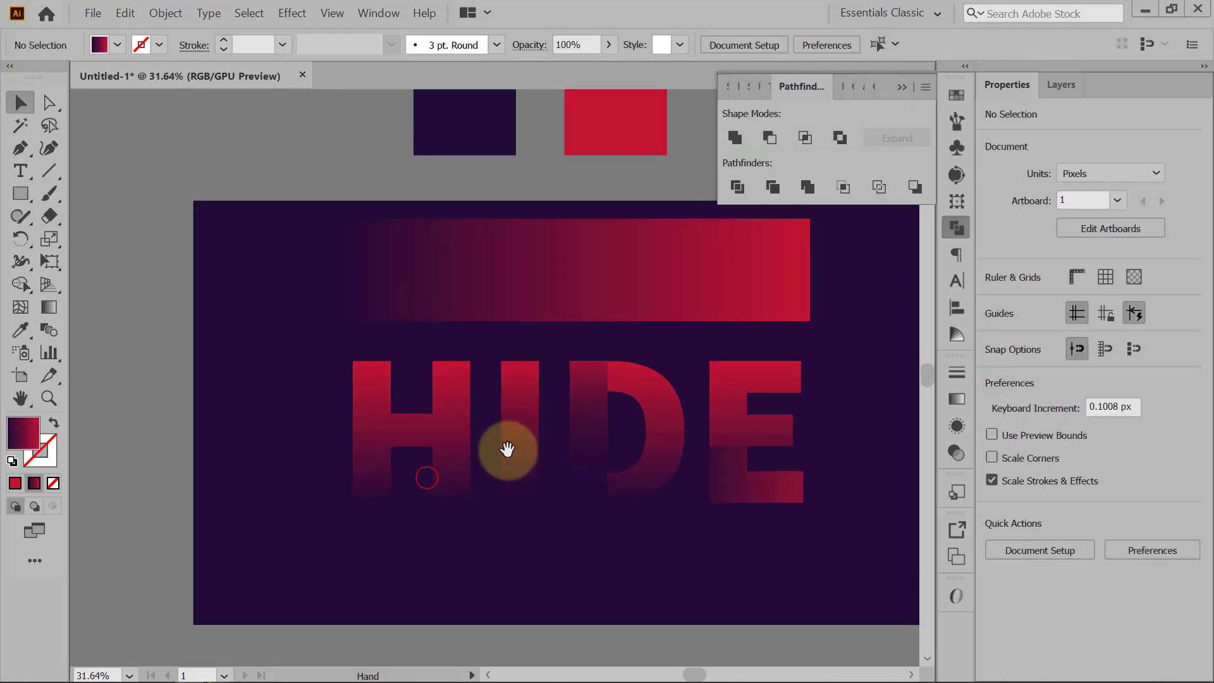
click(436, 503)
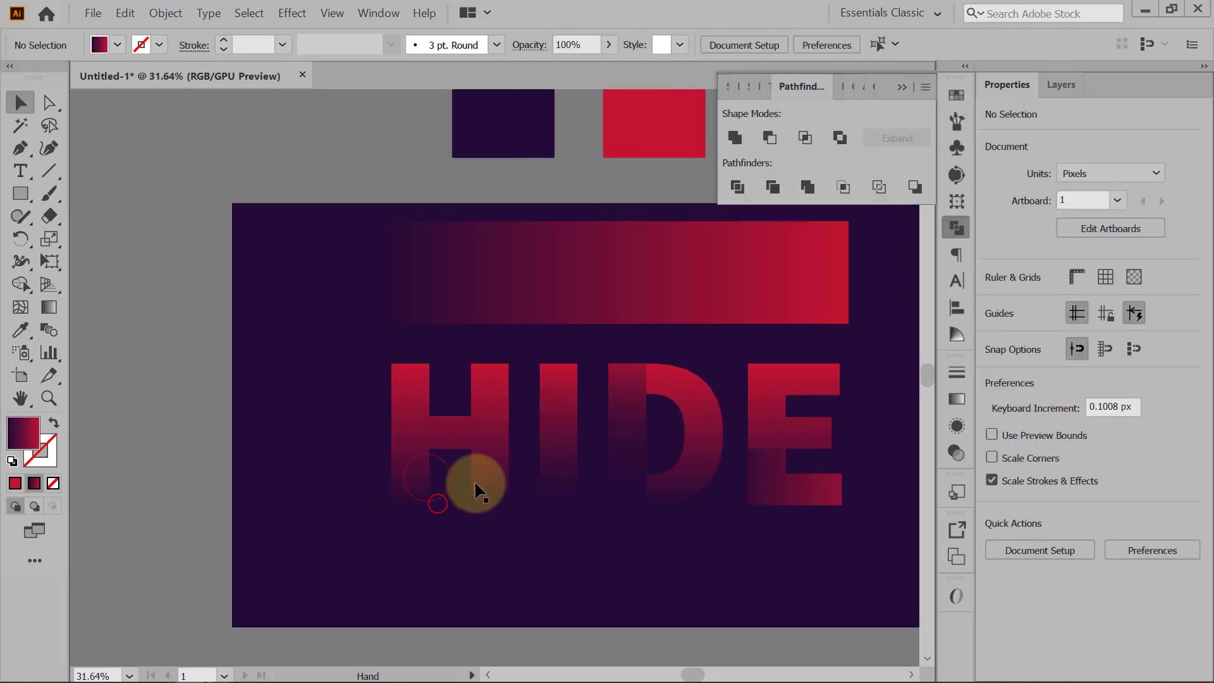
key(p)
drag(430, 418, 493, 396)
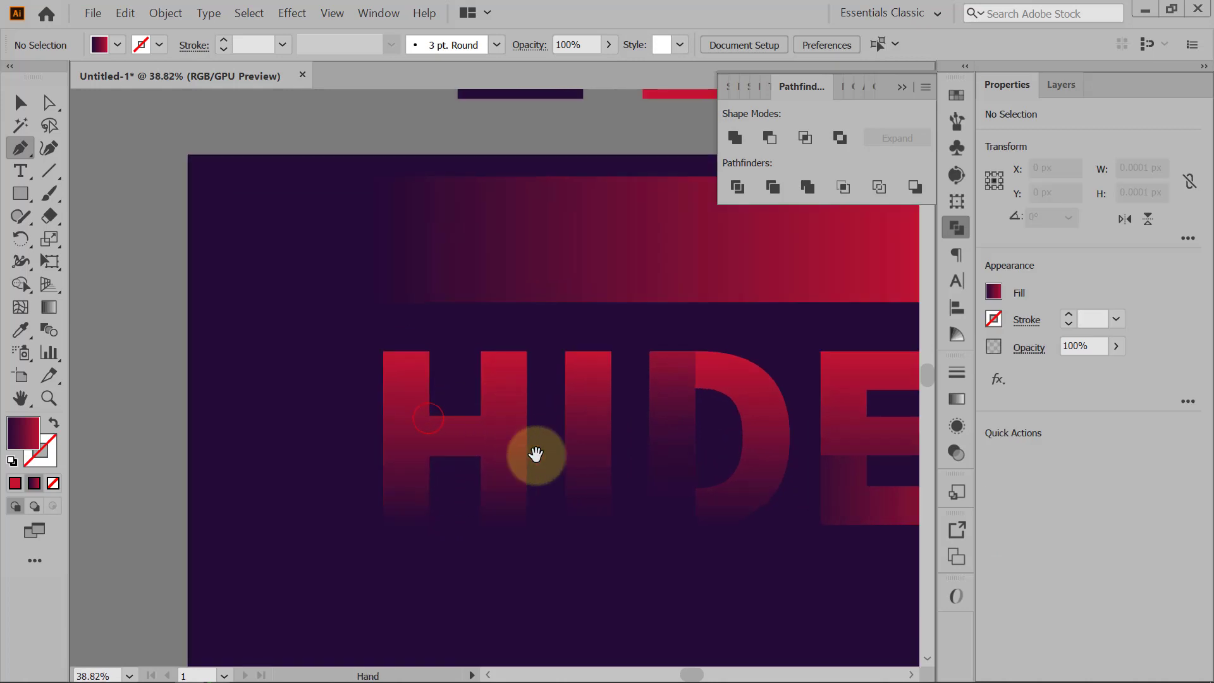
drag(536, 453, 519, 490)
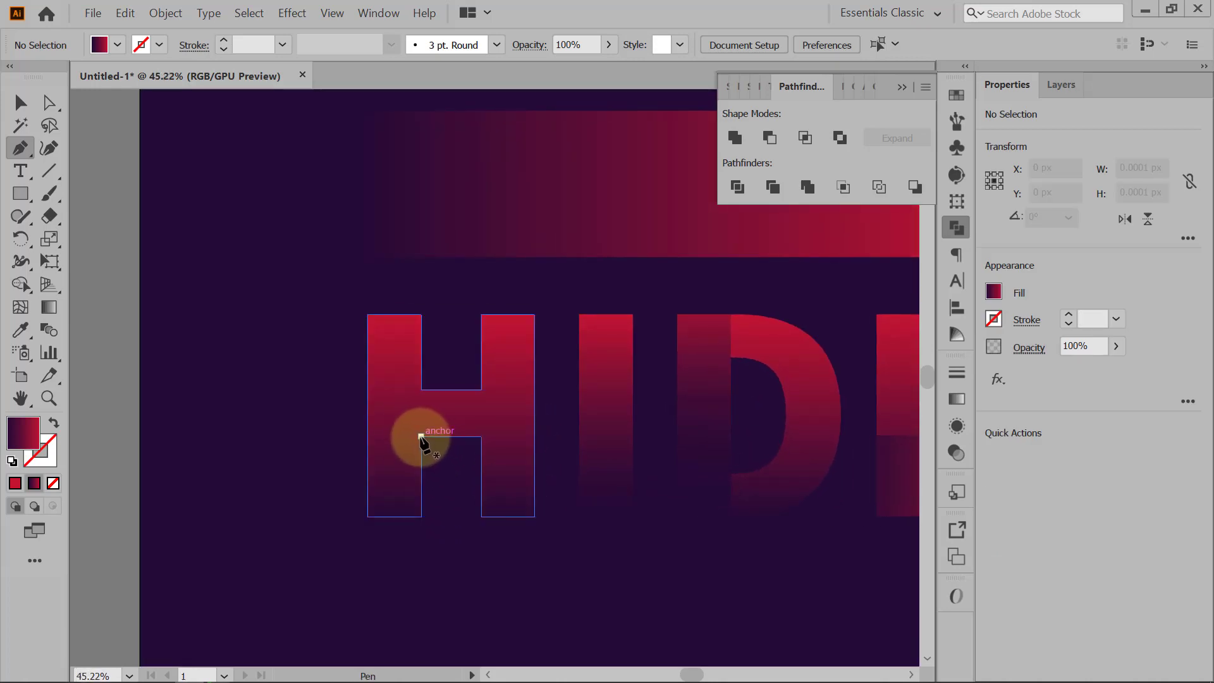
click(421, 437)
click(482, 390)
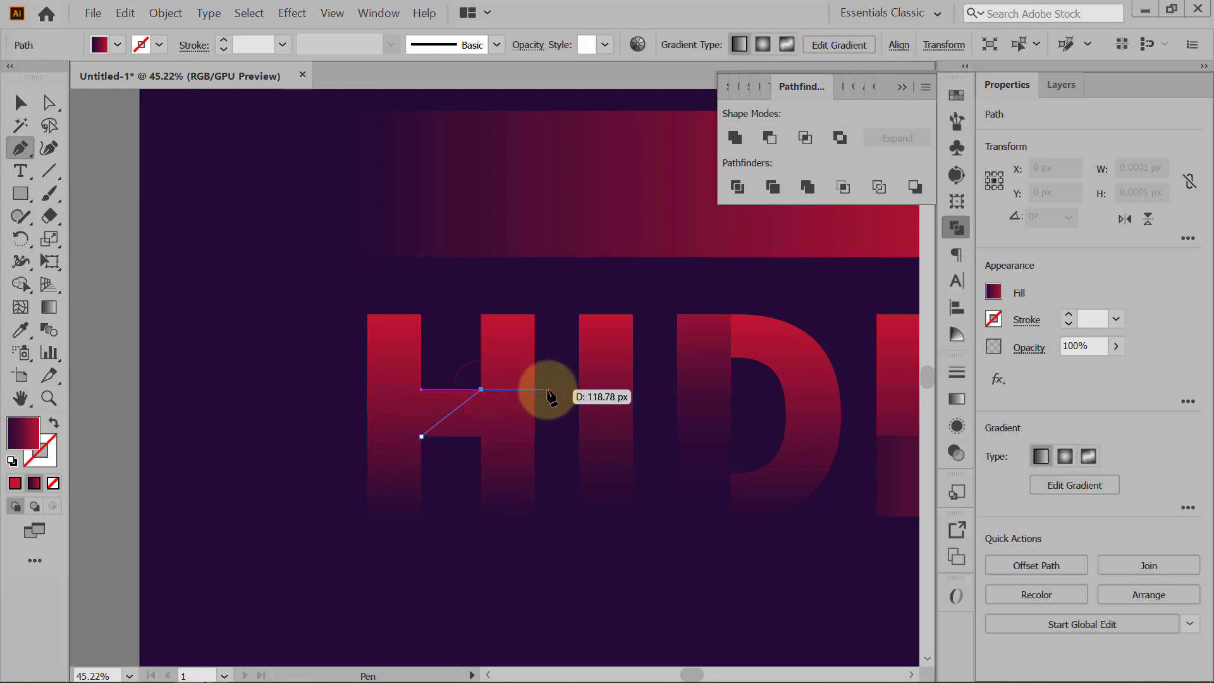
click(548, 390)
click(548, 531)
click(450, 531)
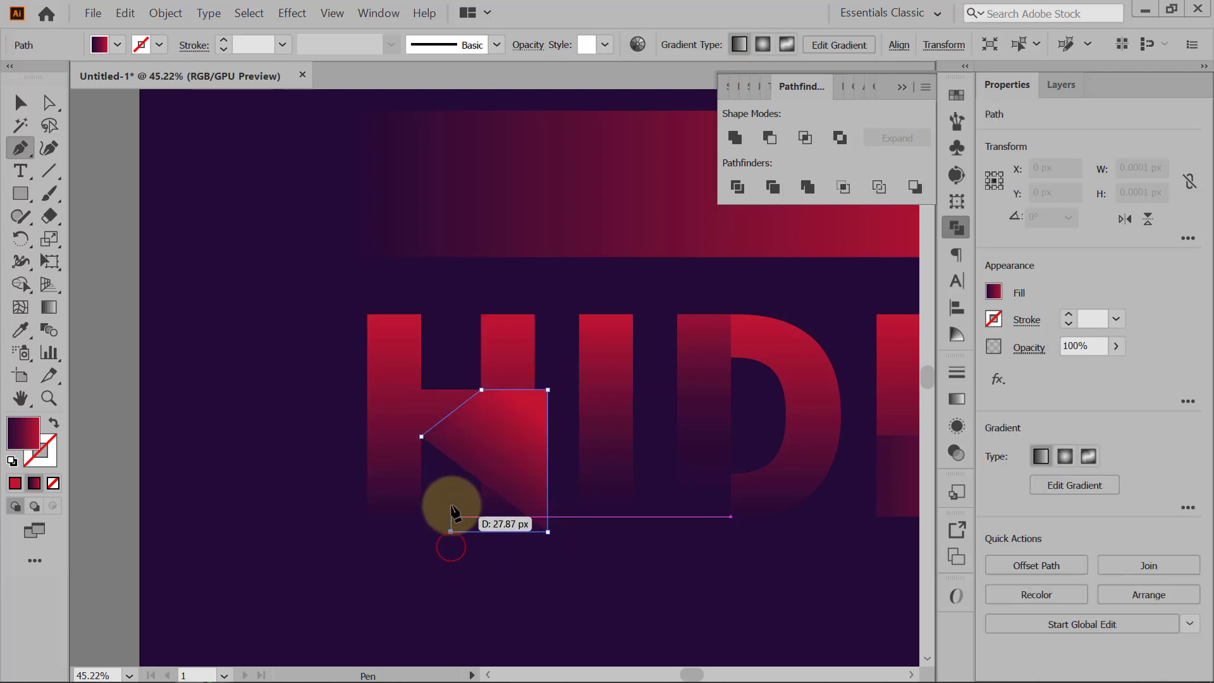
click(421, 436)
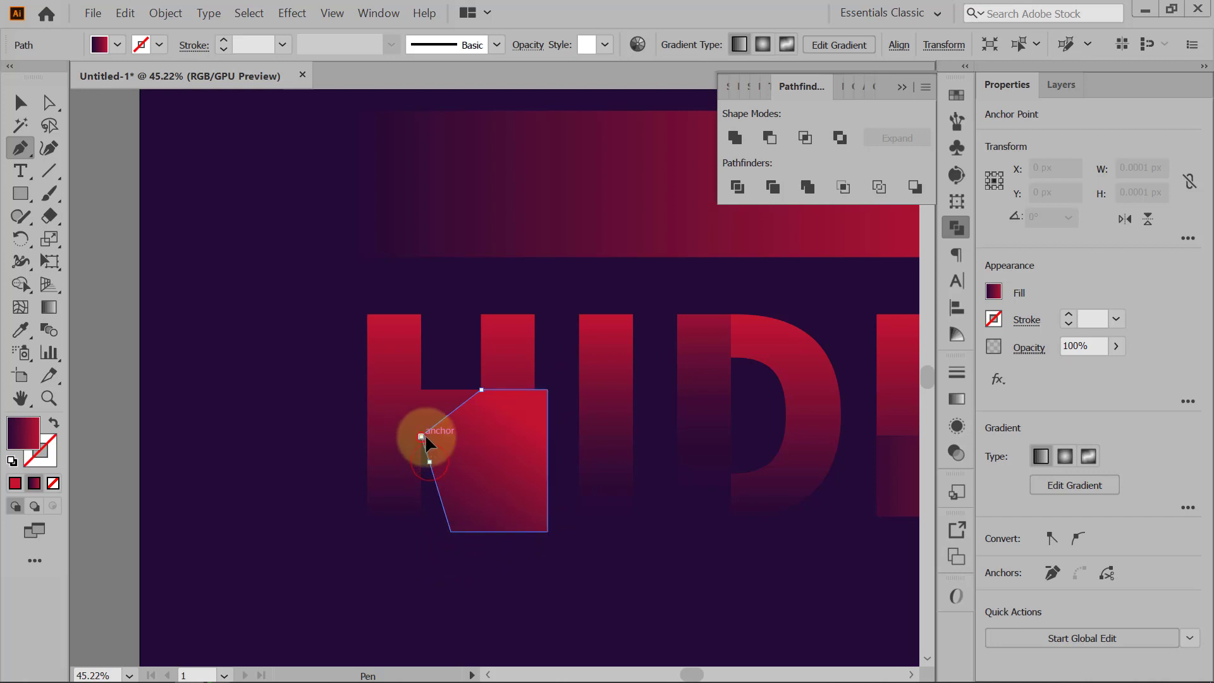
key(v)
- Copy the full letter H and paste the duplicate in front at the same position
scroll(607, 494, down, 2)
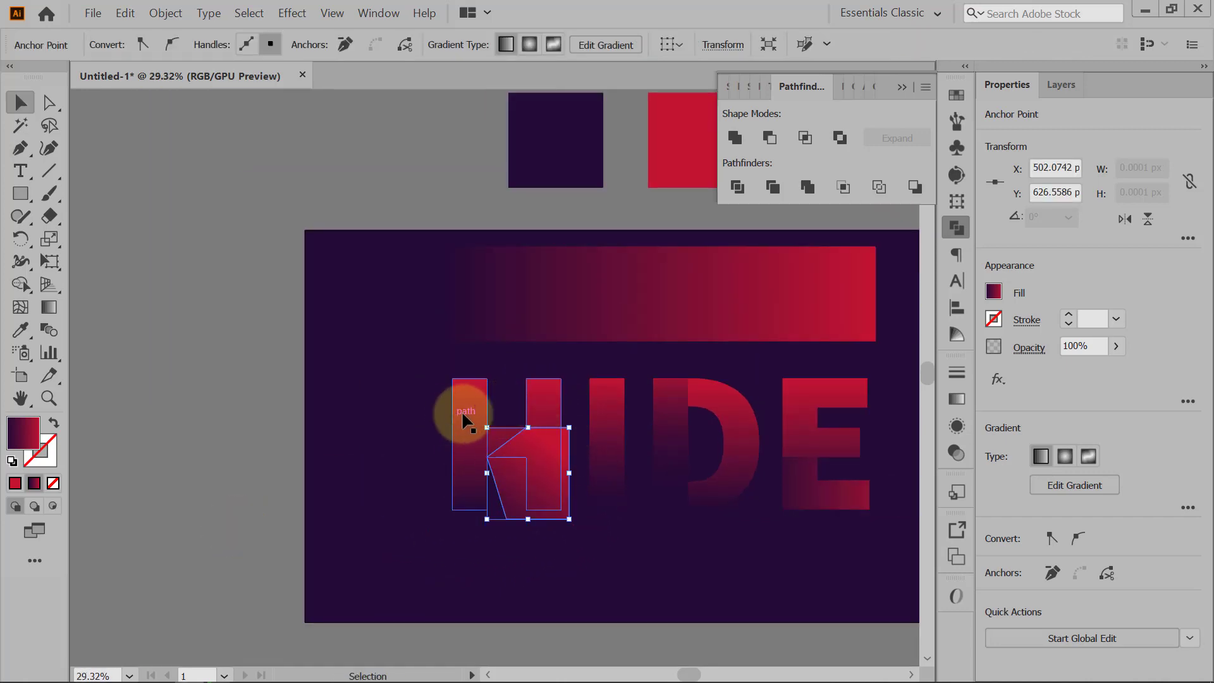
drag(464, 416, 400, 438)
key(ctrl+z)
click(131, 14)
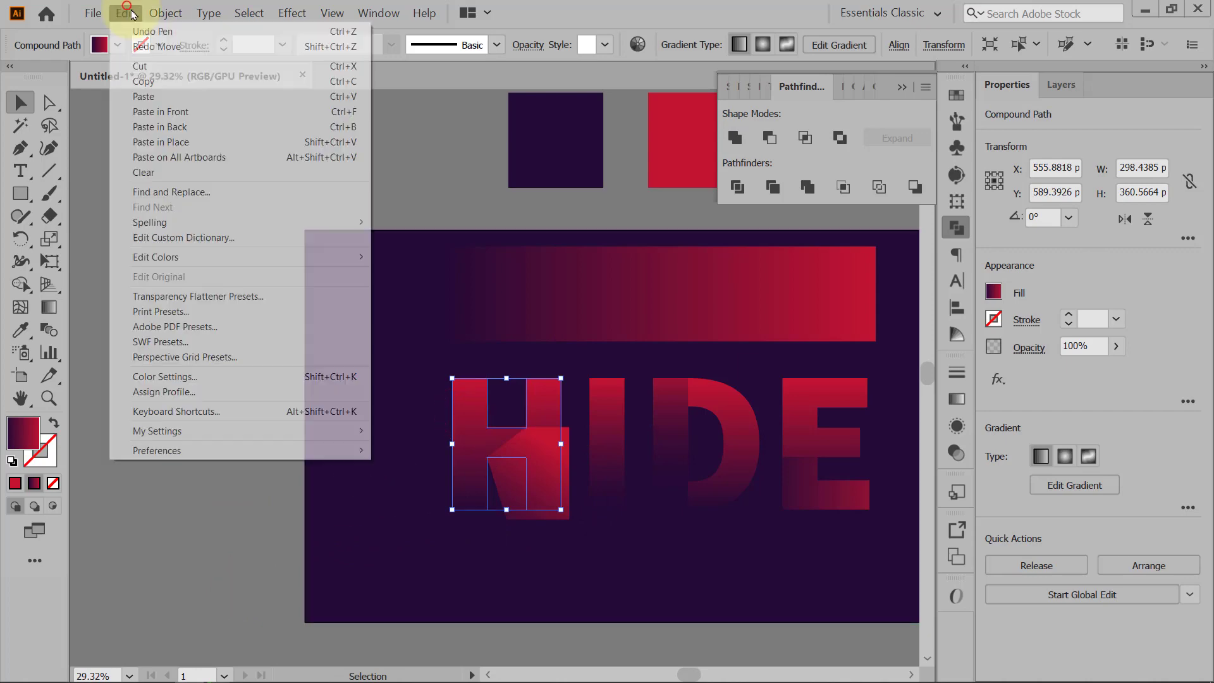
click(178, 84)
click(125, 14)
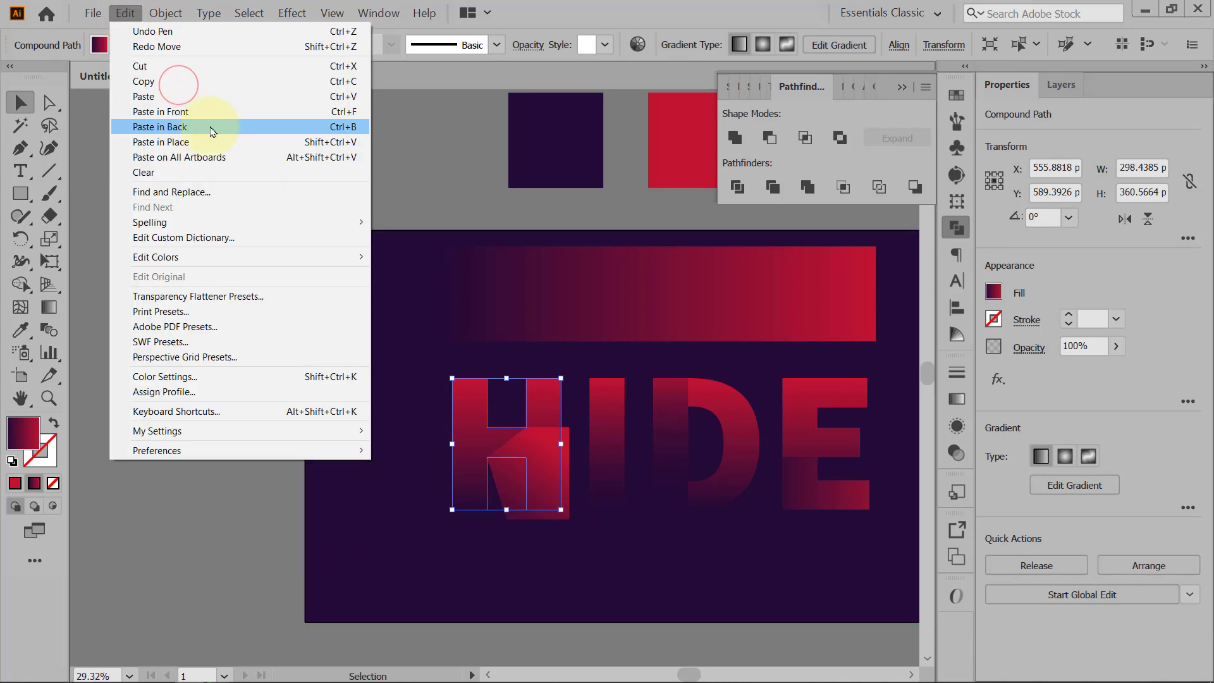
click(290, 112)
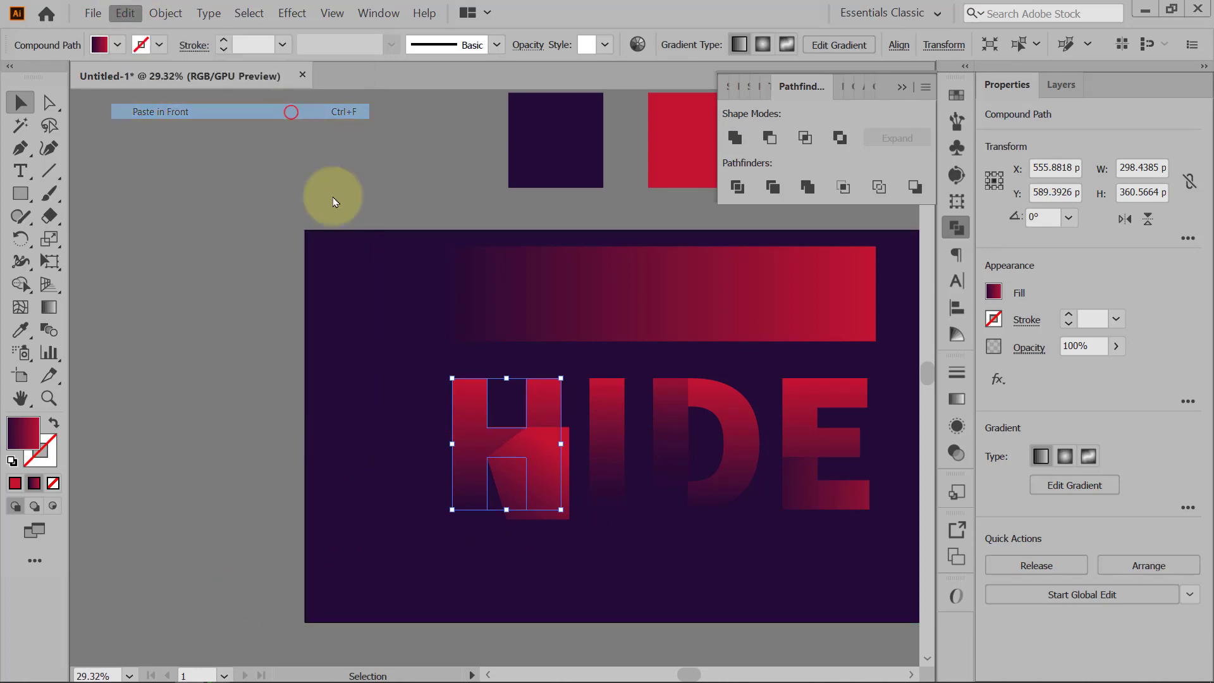
- Intersect the H copy with the Pen shape to keep only the diagonal crossbar part and the lower right leg
shift+click(568, 469)
click(810, 146)
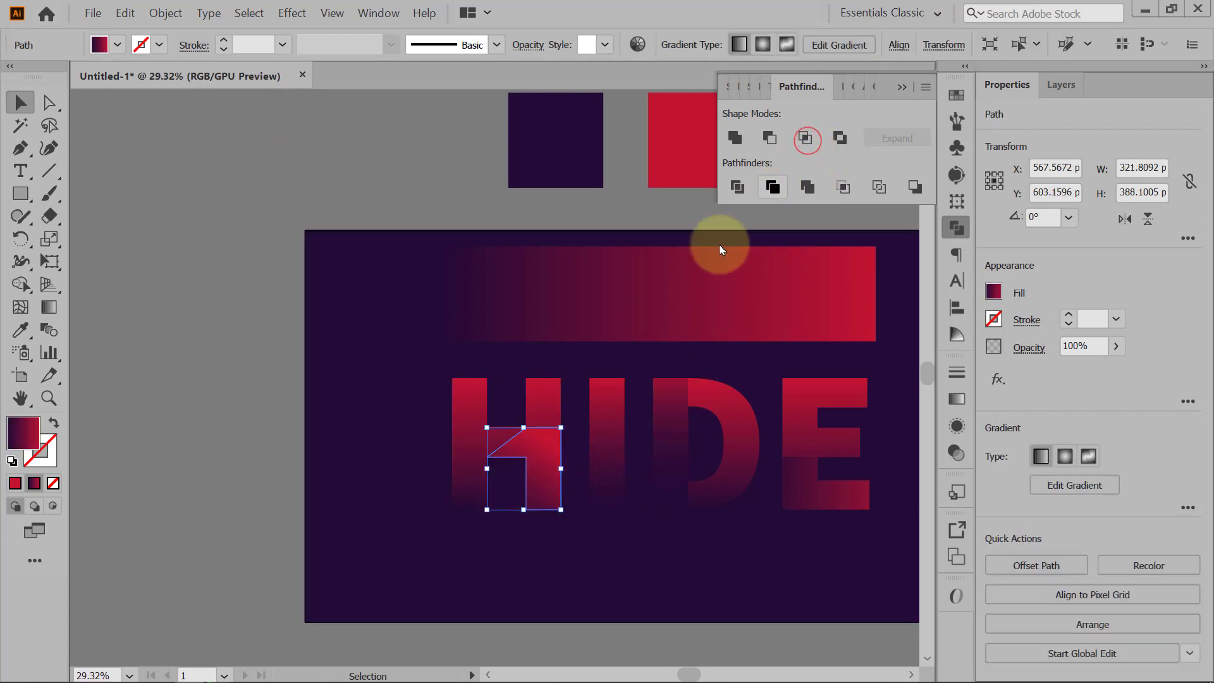
click(253, 453)
drag(589, 481, 514, 497)
- Redraw the H's cut piece gradient nearly vertically, from dark purple just below the leg to red above the letter
click(529, 460)
key(g)
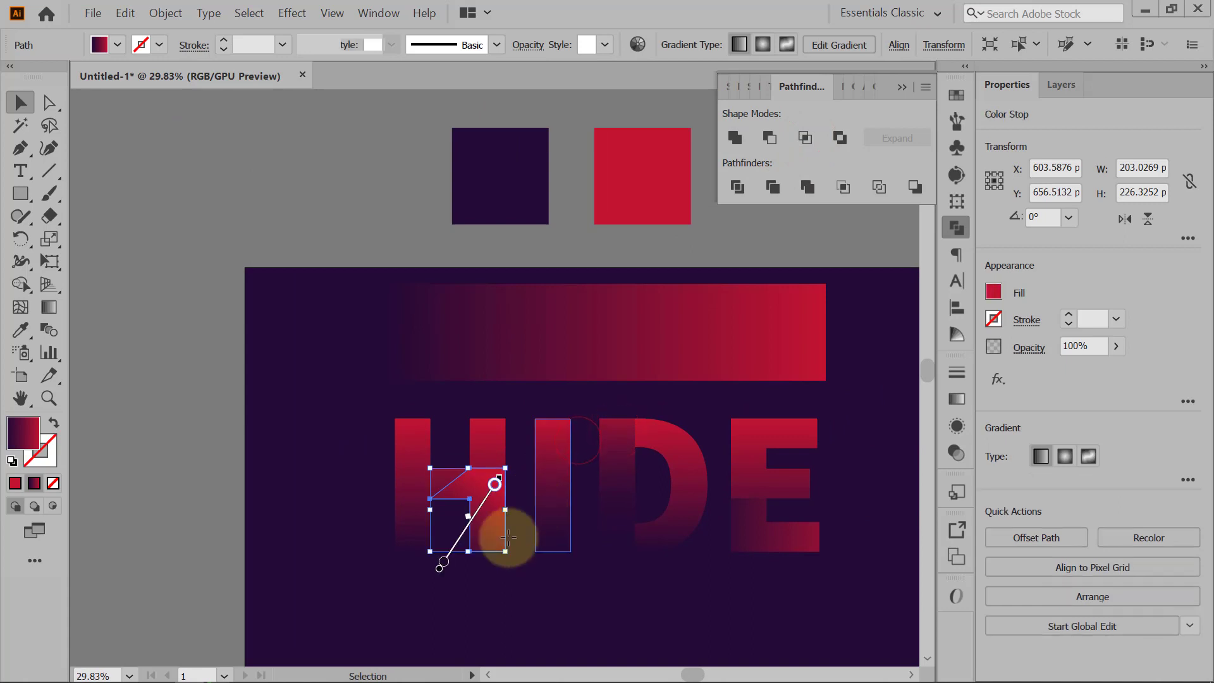
drag(490, 568, 495, 384)
click(21, 102)
click(184, 215)
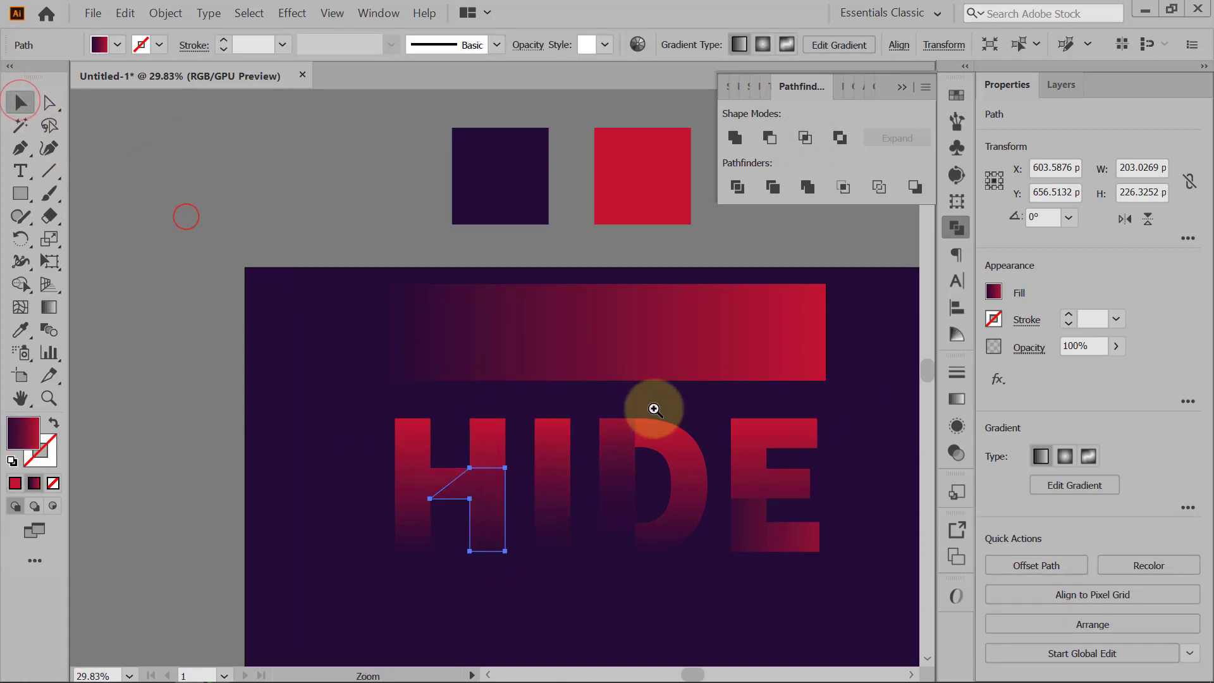
drag(652, 410, 608, 425)
click(318, 521)
drag(724, 507, 678, 488)
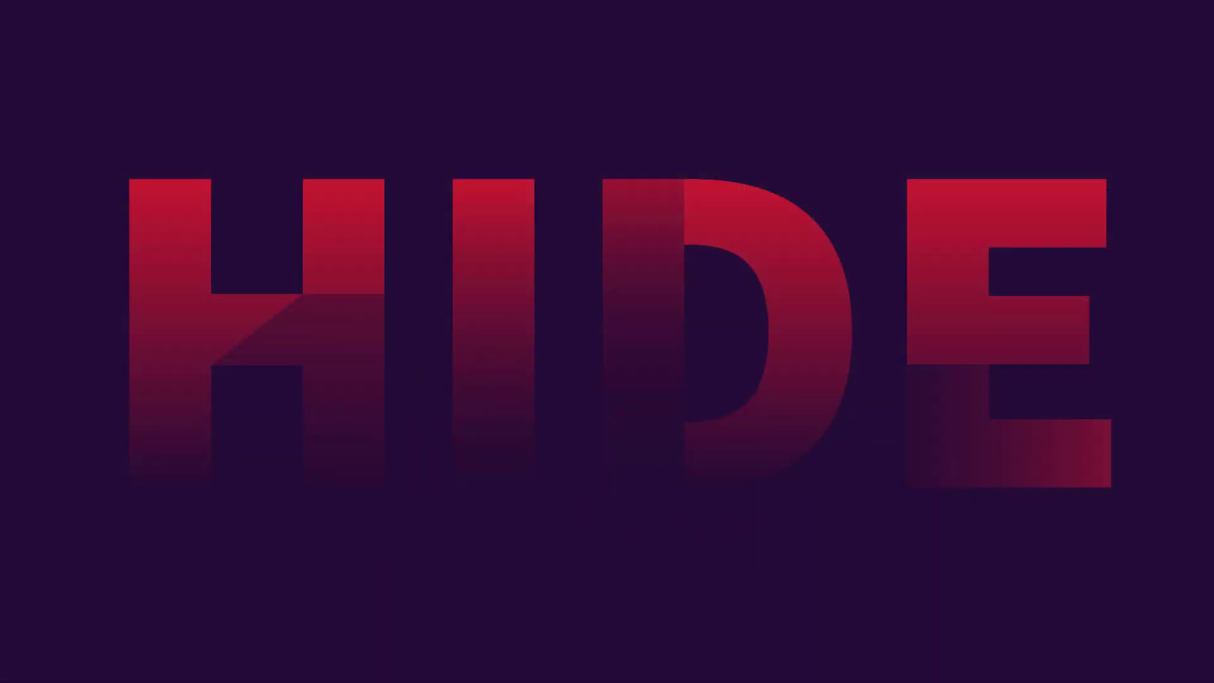